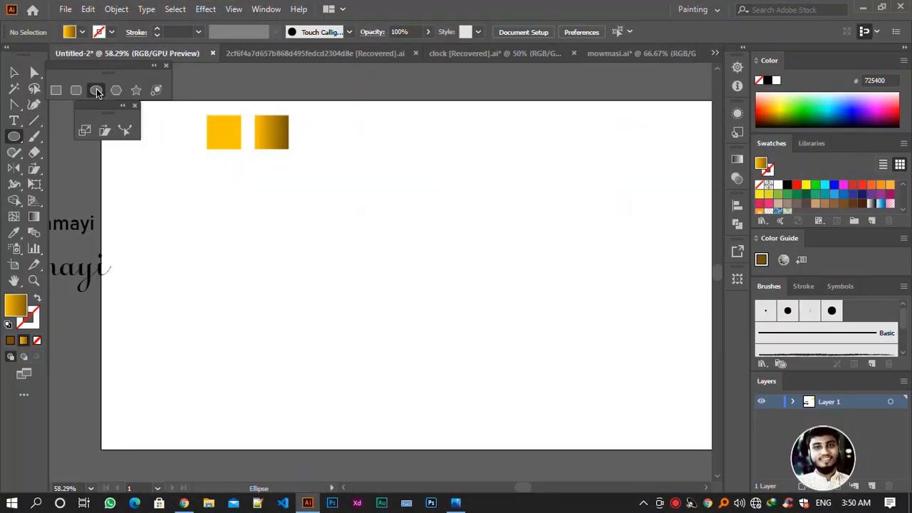
Draw a tall ellipse for the bee body and move it right toward the page centre
drag(356, 166, 424, 372)
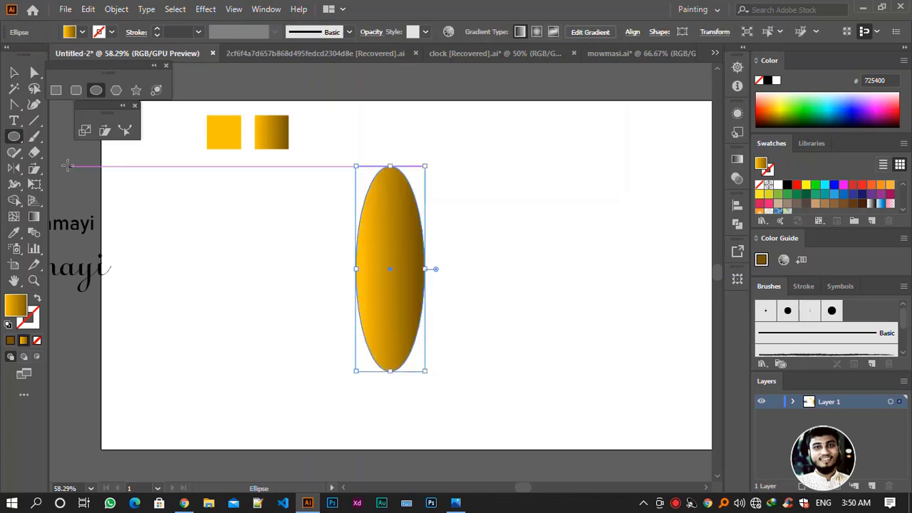
key(v)
click(452, 135)
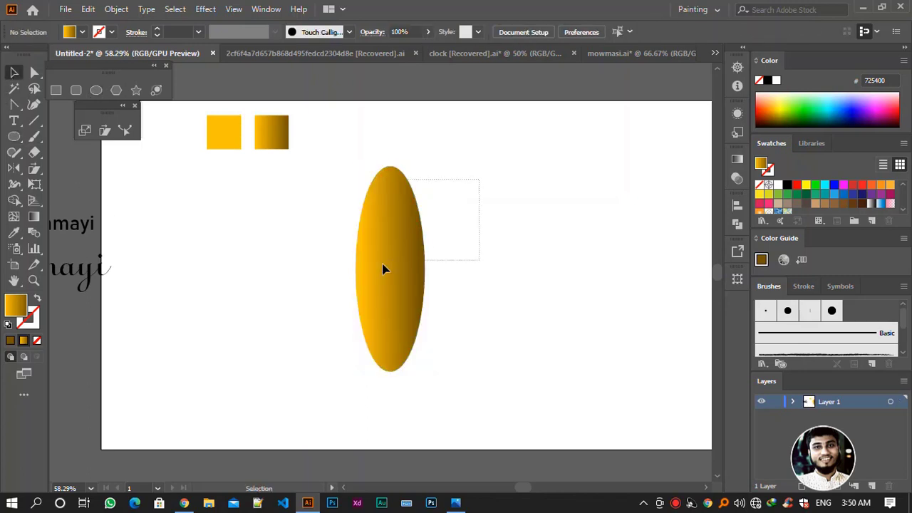
drag(402, 286, 459, 292)
click(561, 265)
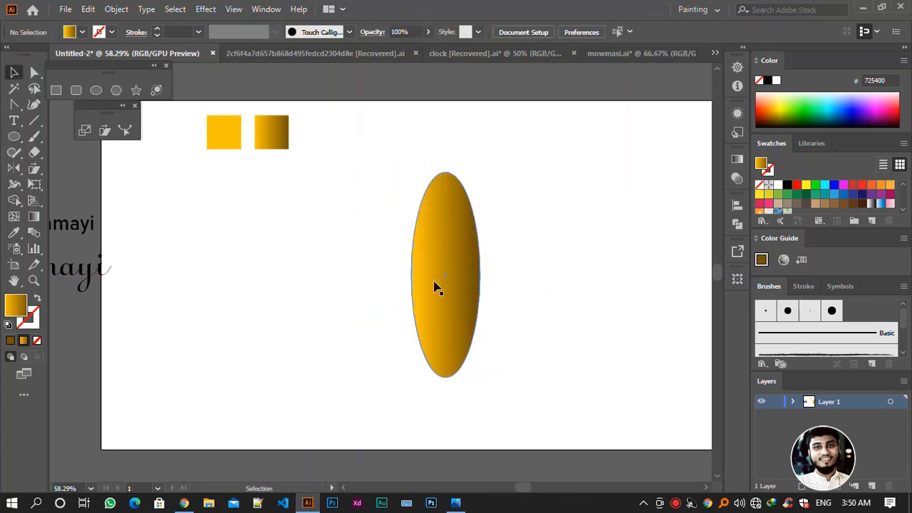
Change the ellipse's fill to solid black (000000)
click(433, 285)
double_click(11, 307)
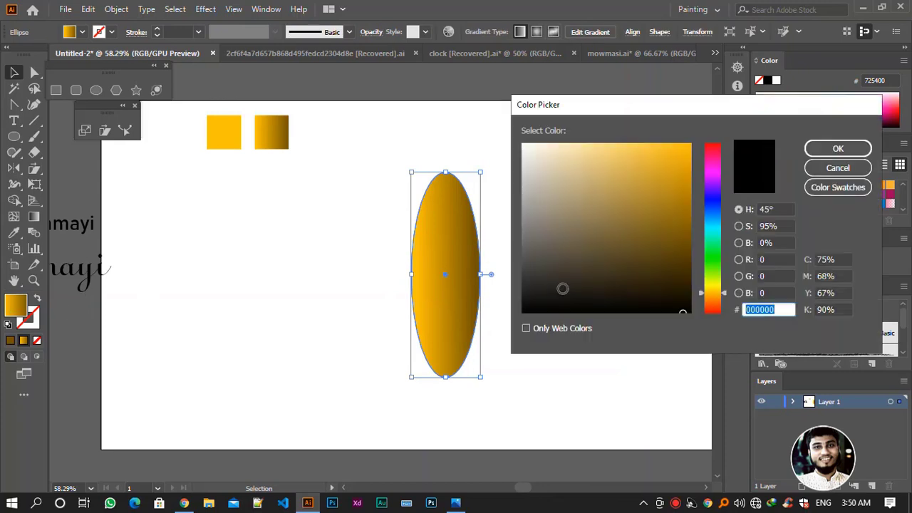
mouse_move(562, 288)
mouse_down()
mouse_move(523, 149)
mouse_move(525, 198)
mouse_move(657, 320)
mouse_up()
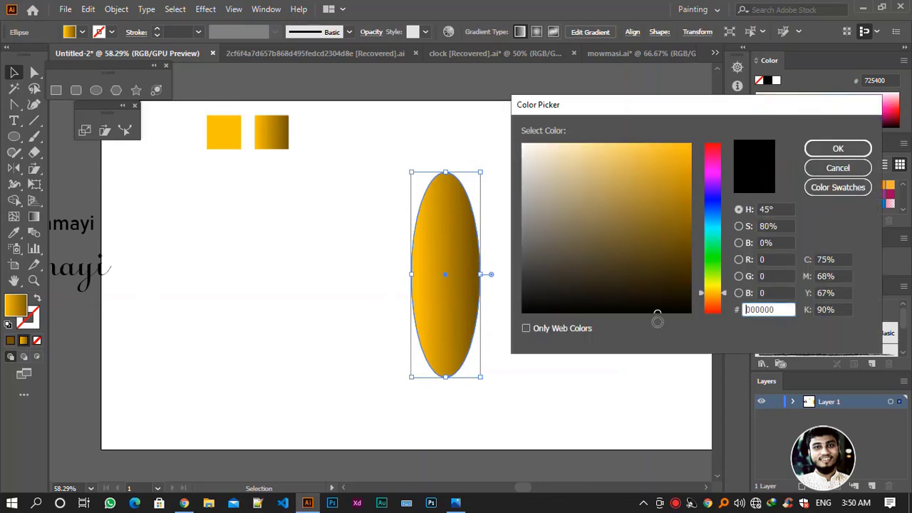
click(838, 149)
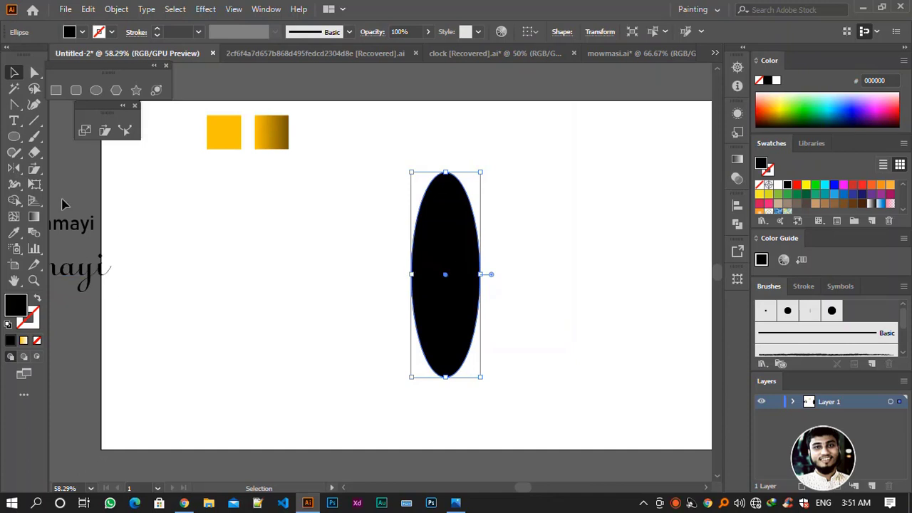
click(547, 193)
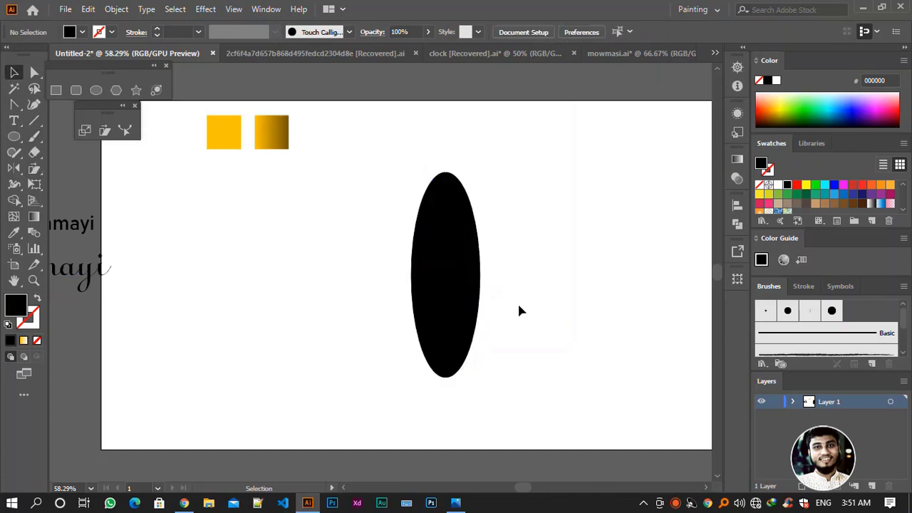
Draw a large 405 px circle above the body and make it an unfilled black outline
click(96, 90)
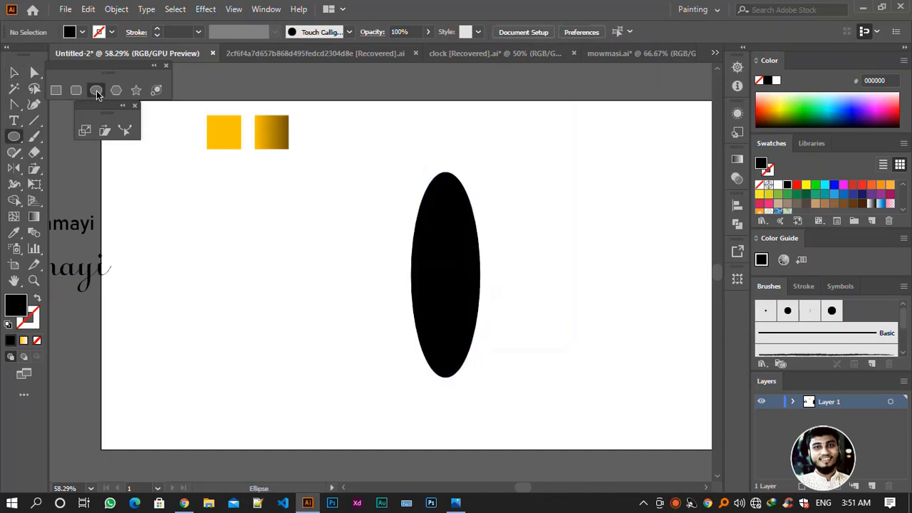
mouse_move(387, 115)
mouse_down()
mouse_move(534, 299)
mouse_move(500, 209)
mouse_up()
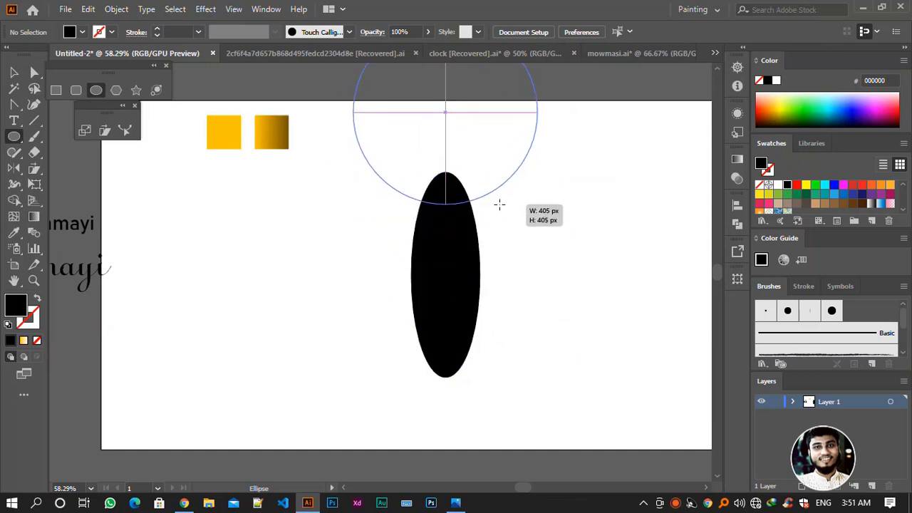
drag(500, 210, 499, 208)
click(14, 72)
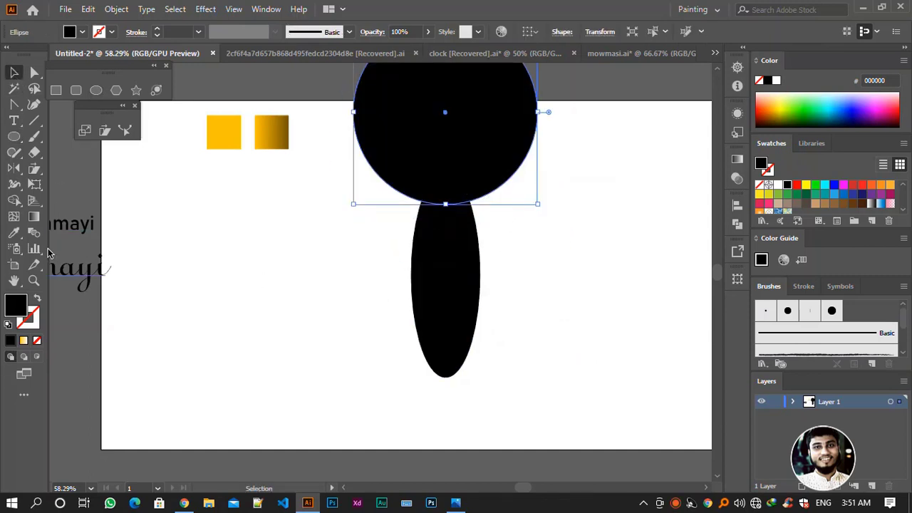
click(38, 301)
scroll(349, 169, up, 3)
scroll(349, 169, up, 3)
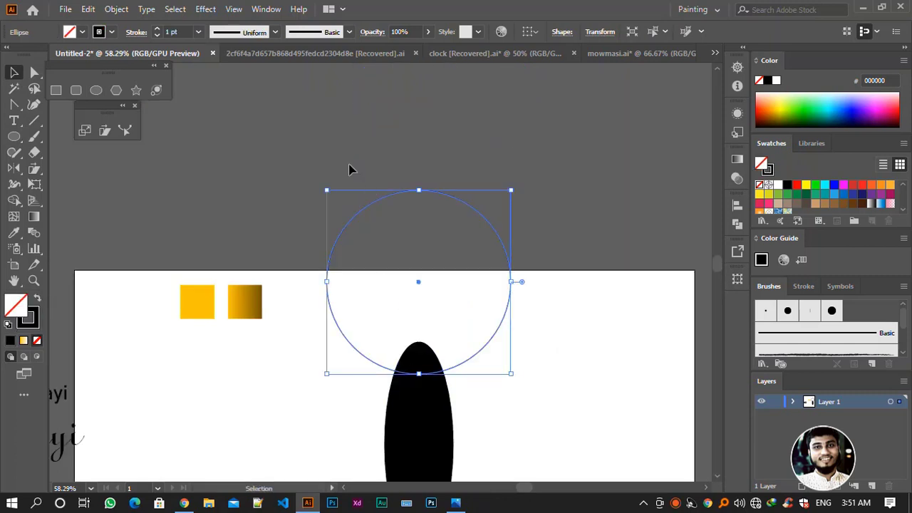
Delete the circle's top anchor so only its lower arc remains, then reselect the arc
click(34, 72)
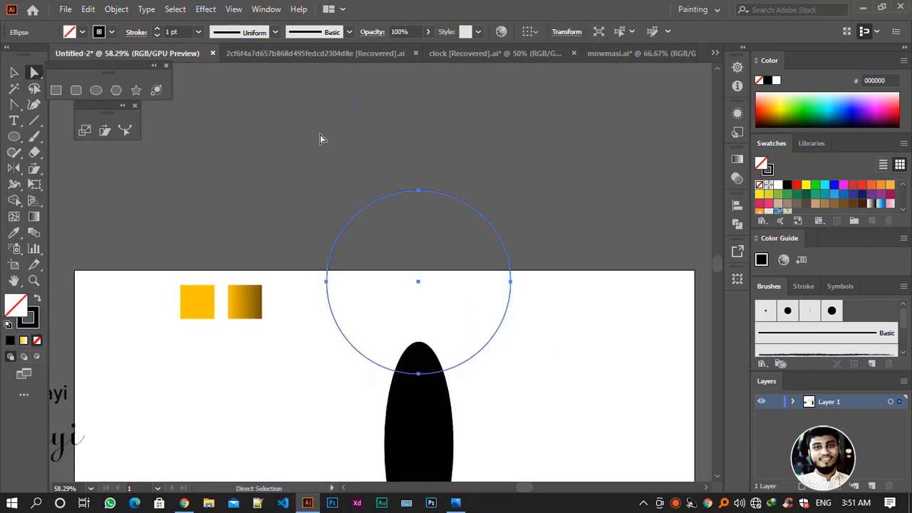
drag(454, 212, 452, 214)
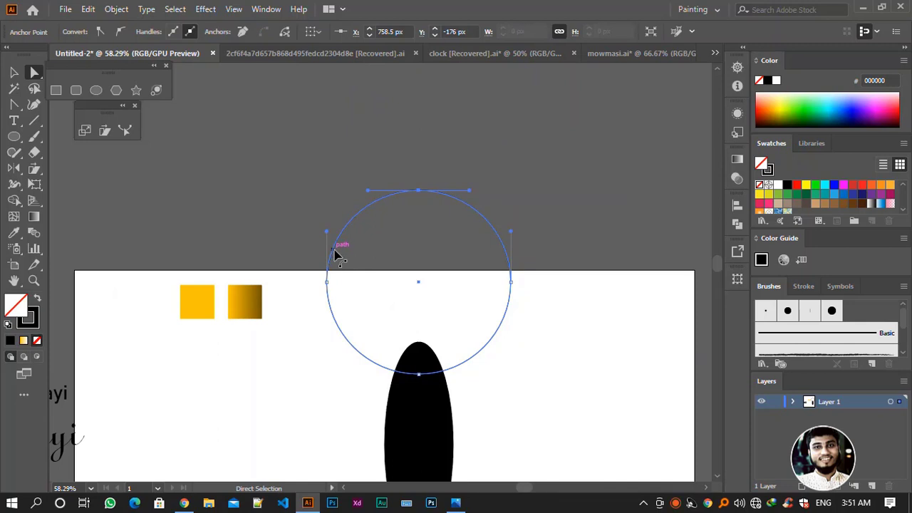
key(Delete)
click(13, 72)
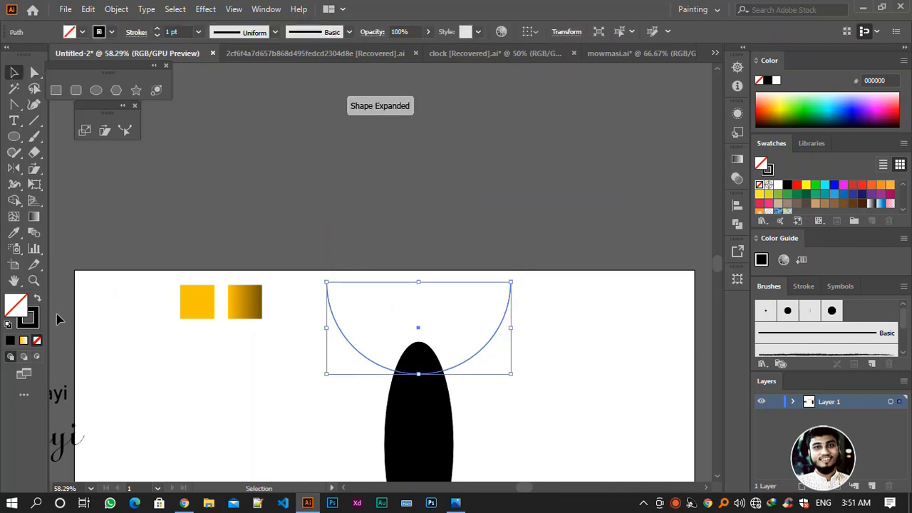
drag(488, 345, 476, 271)
click(601, 211)
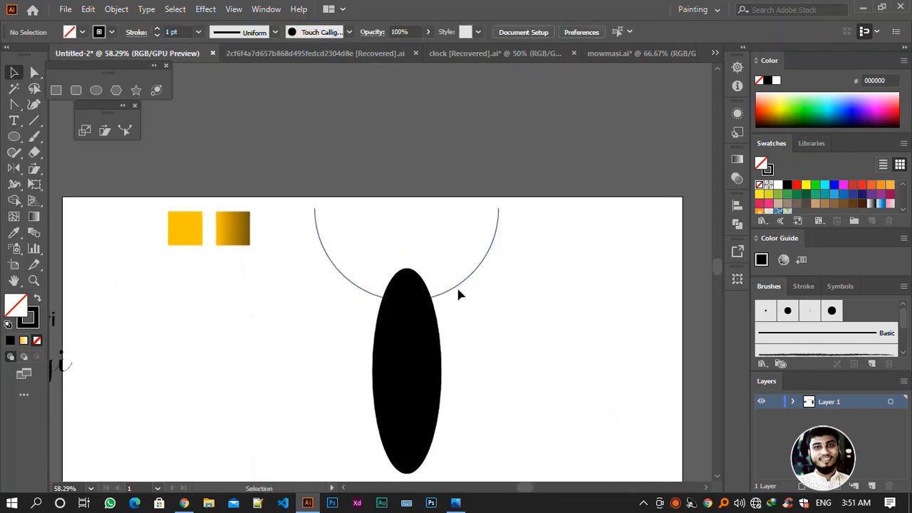
click(460, 290)
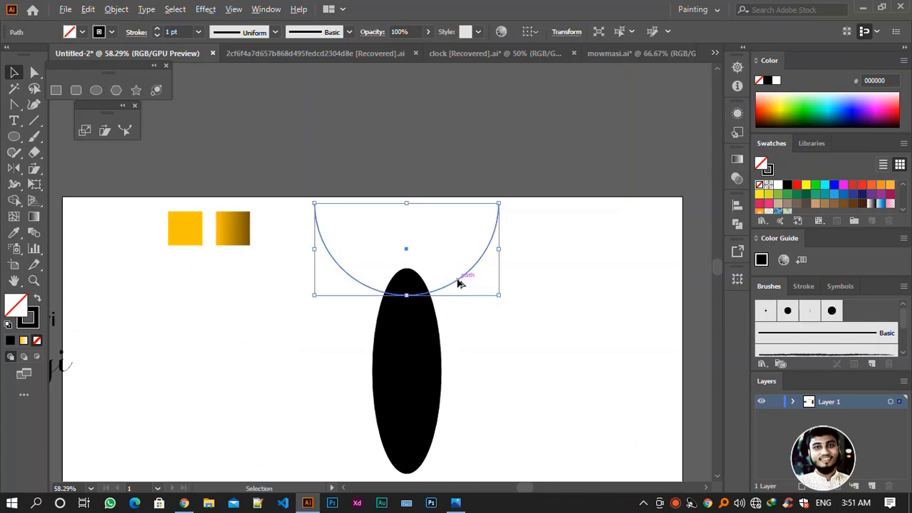
Copy the arc downward and repeat the copy with Ctrl+D, then select all arcs with the body
drag(460, 285, 469, 311)
key(a)
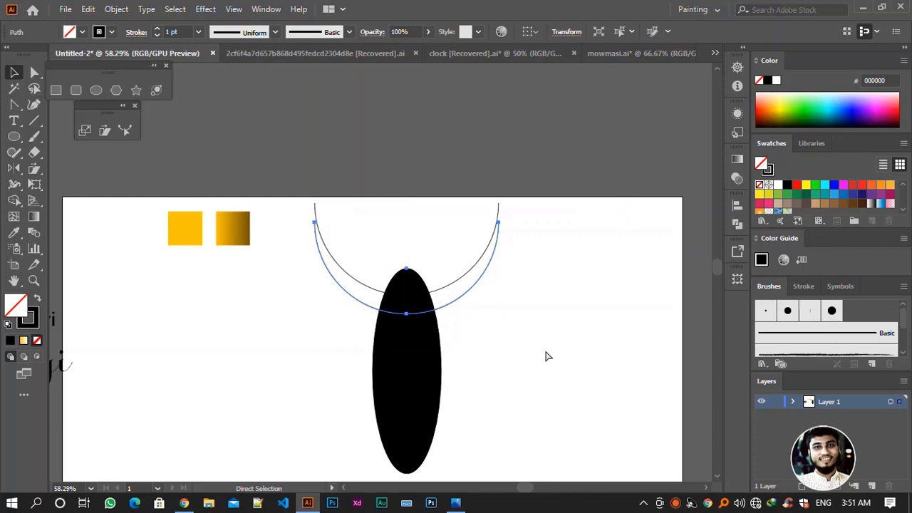
key(ctrl+d)
key(ctrl+d)
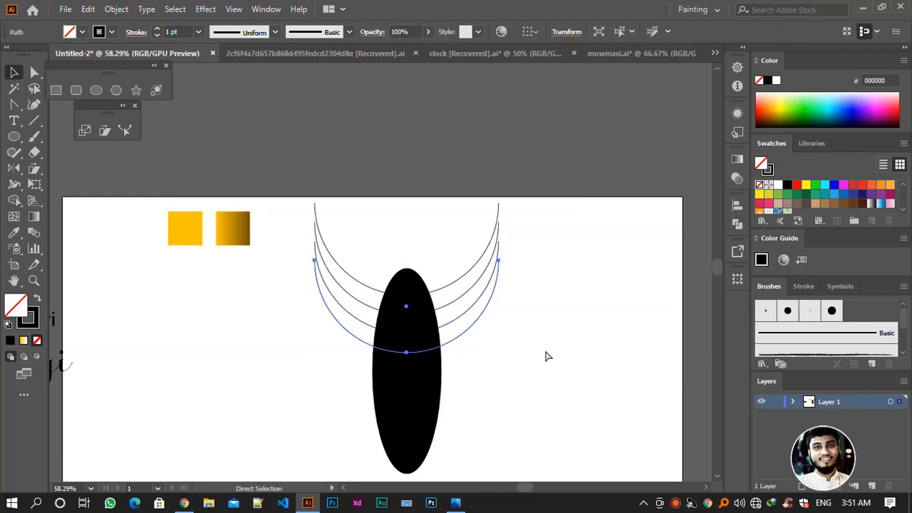
key(ctrl+d)
key(ctrl+d)
key(ctrl+d)
key(ctrl+d)
key(ctrl+d)
key(ctrl+d)
key(v)
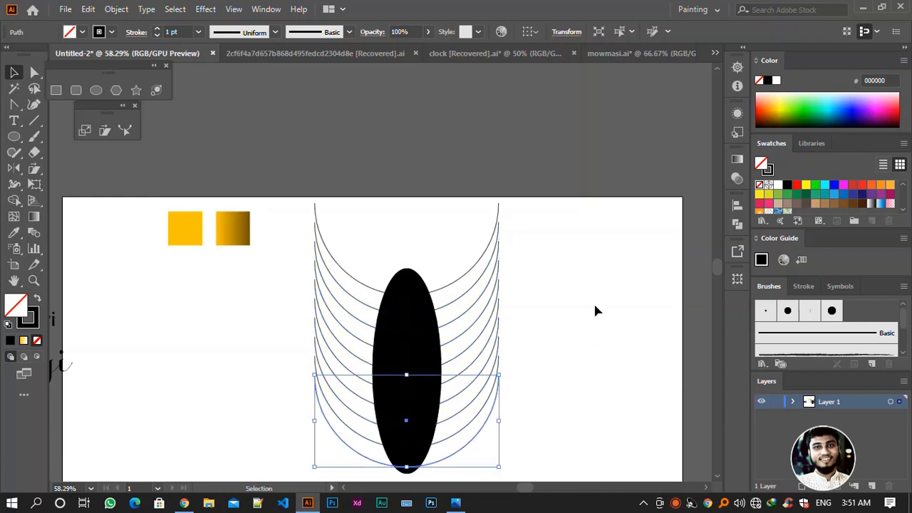
drag(575, 213, 302, 485)
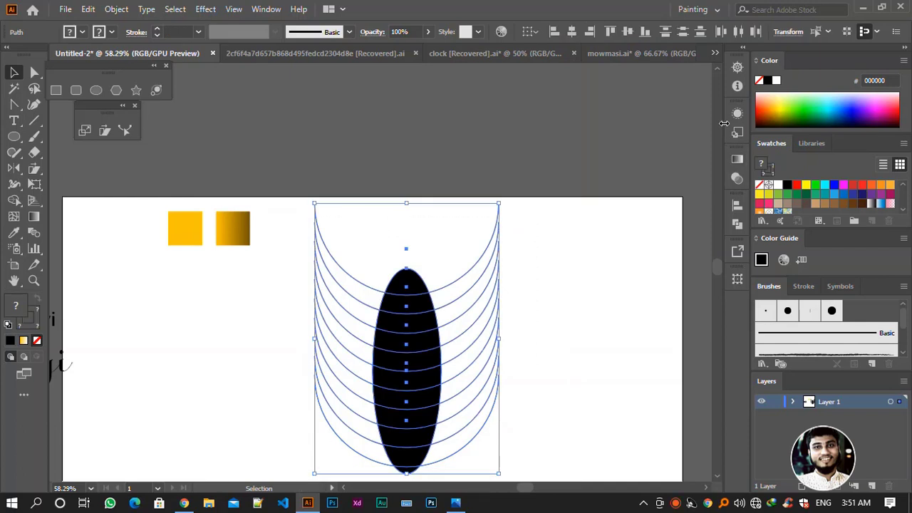
Divide the body along the arcs with Pathfinder, move it up about 40 px and ungroup the pieces
click(738, 226)
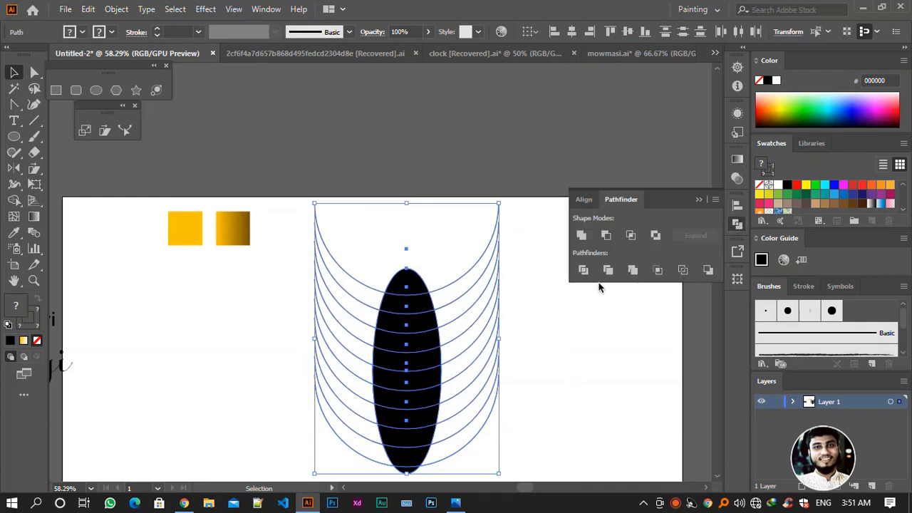
click(583, 270)
click(489, 315)
click(374, 417)
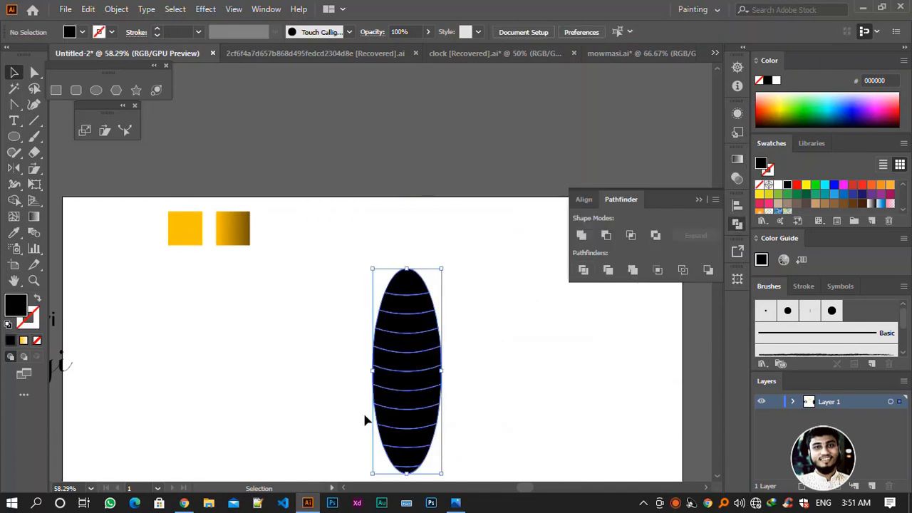
drag(409, 401, 410, 372)
drag(492, 232, 335, 384)
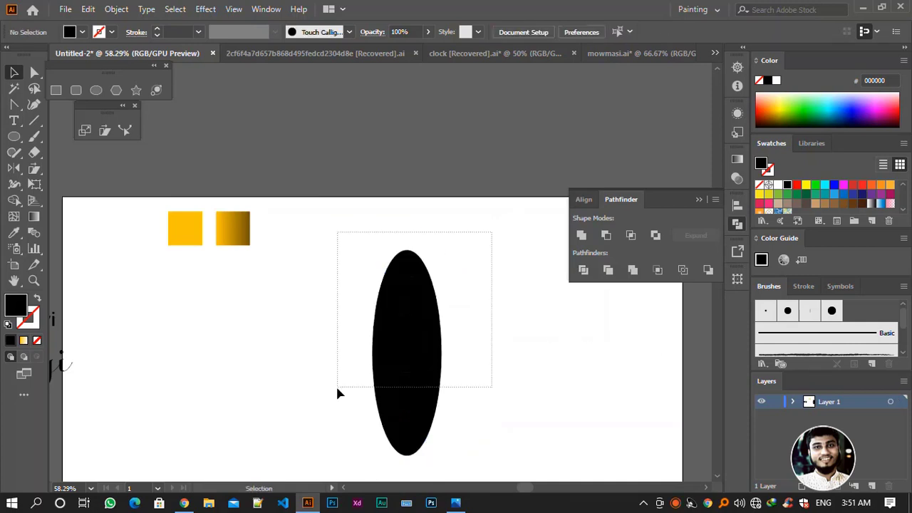
right_click(415, 385)
click(471, 269)
click(495, 357)
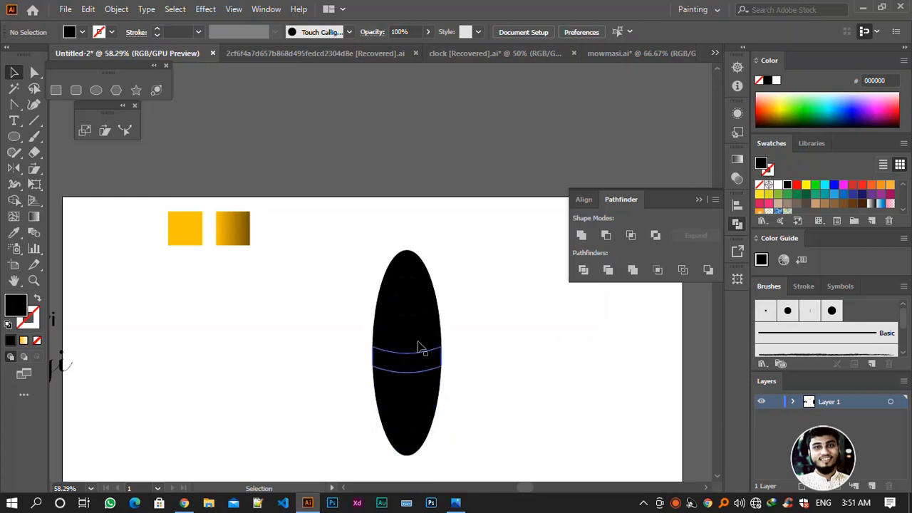
Fill the top band with the yellow swatch and a lower band with the orange gradient
click(399, 278)
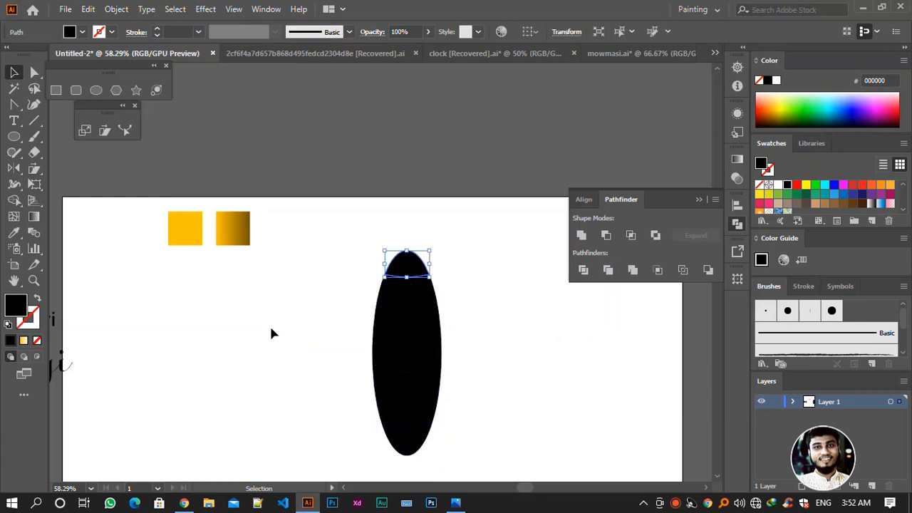
key(i)
click(181, 221)
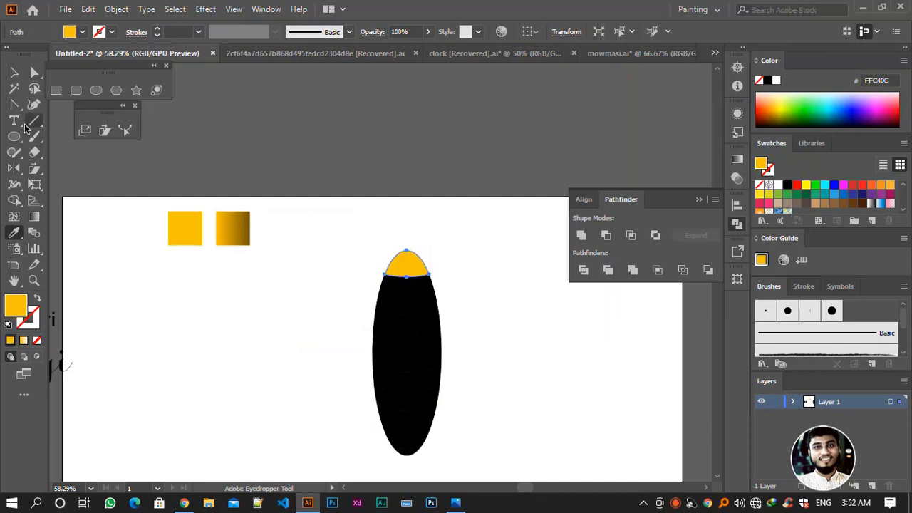
key(a)
click(341, 157)
click(424, 291)
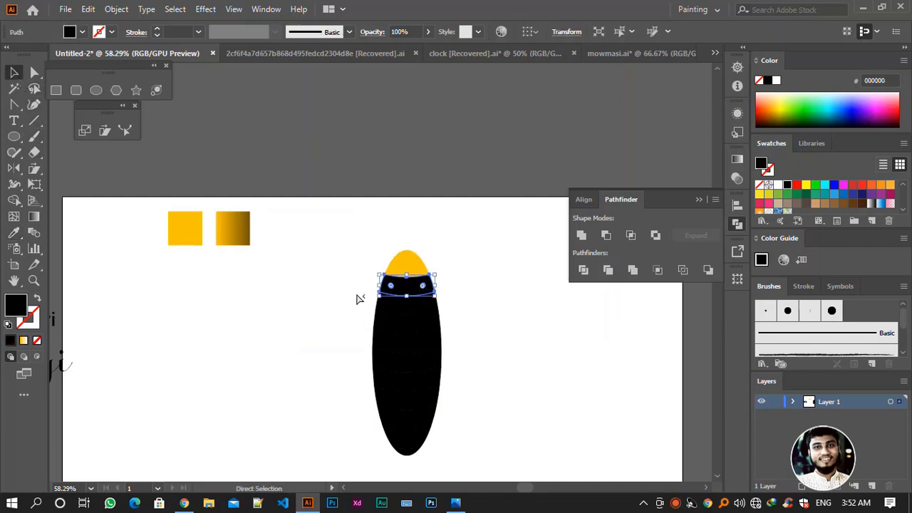
click(410, 312)
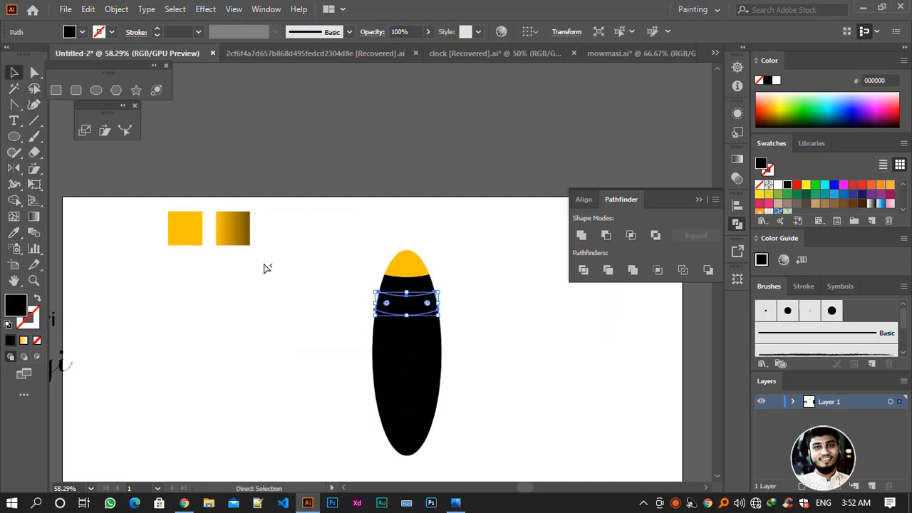
key(v)
key(i)
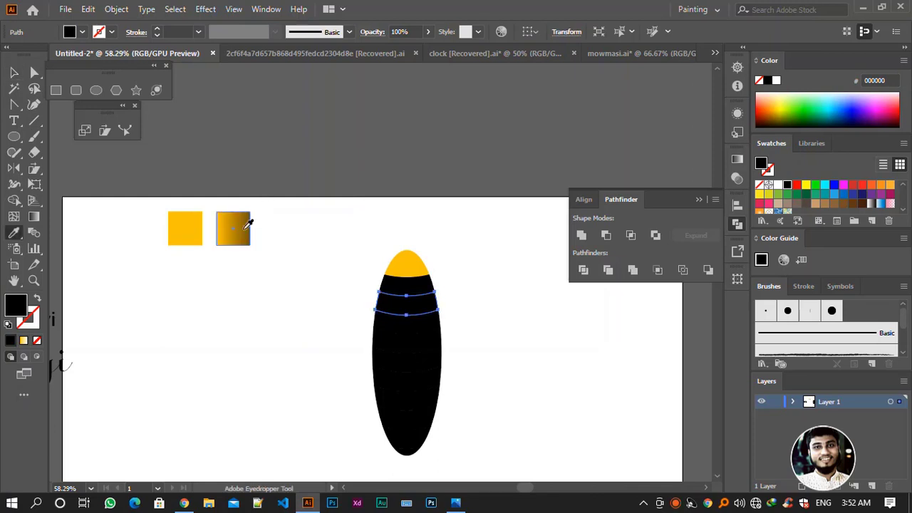
click(246, 217)
Add a middle stop to the band's gold gradient and set it at 47.49% location
click(738, 160)
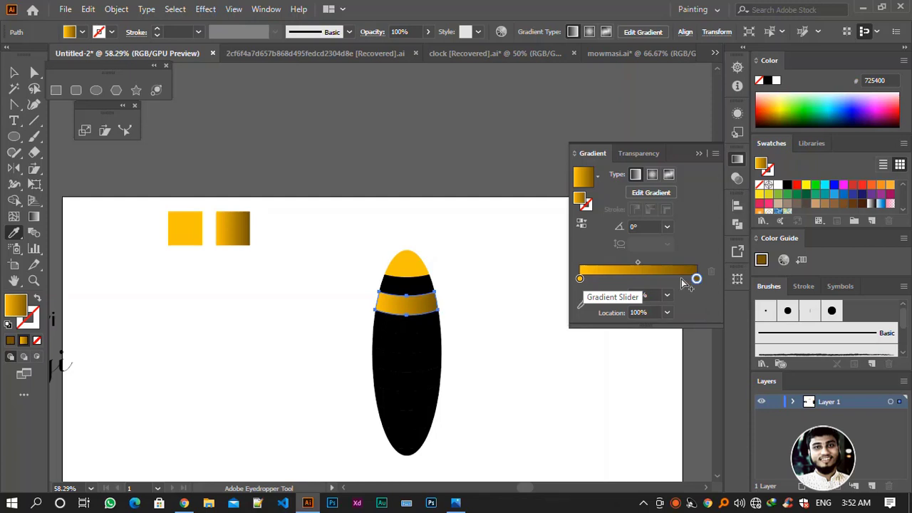
drag(681, 278, 612, 279)
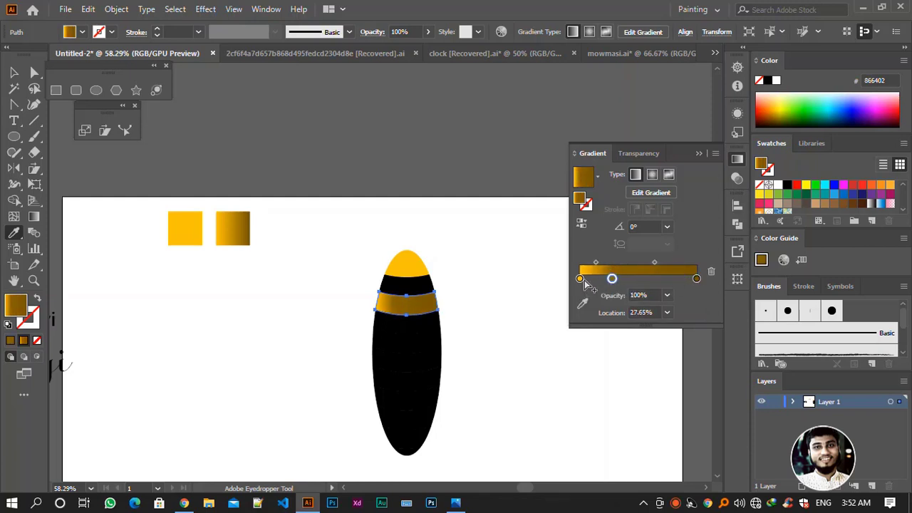
click(595, 298)
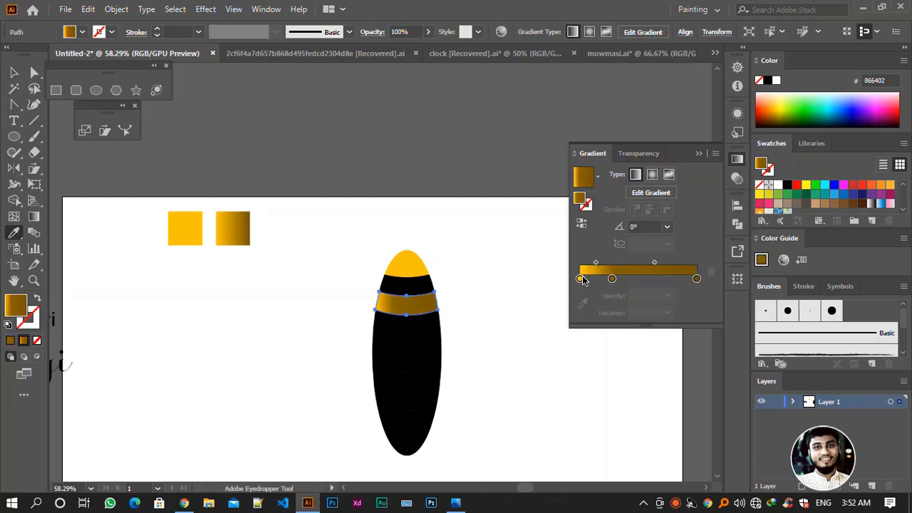
click(581, 279)
drag(612, 279, 645, 279)
mouse_move(580, 279)
mouse_down()
mouse_move(590, 279)
mouse_move(579, 279)
mouse_up()
drag(645, 279, 635, 279)
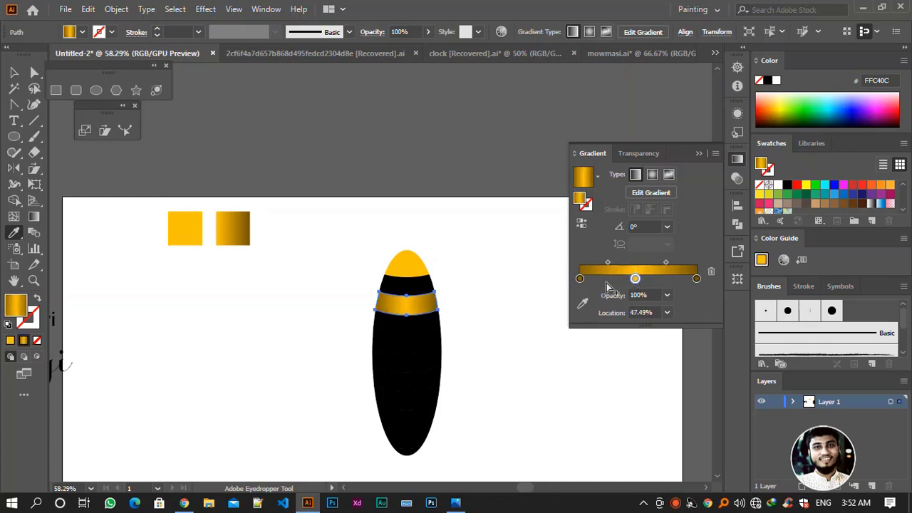
click(13, 72)
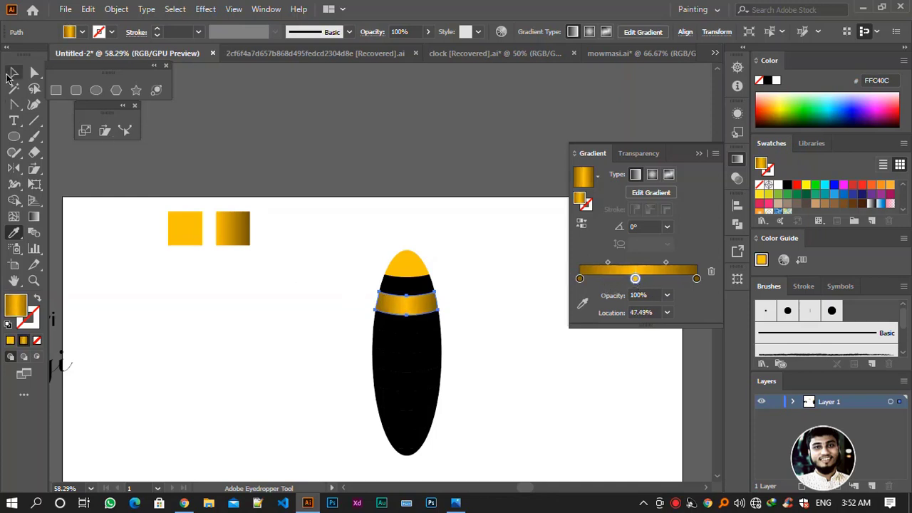
Eyedrop the gold gradient onto three more black bands lower down the body
click(372, 201)
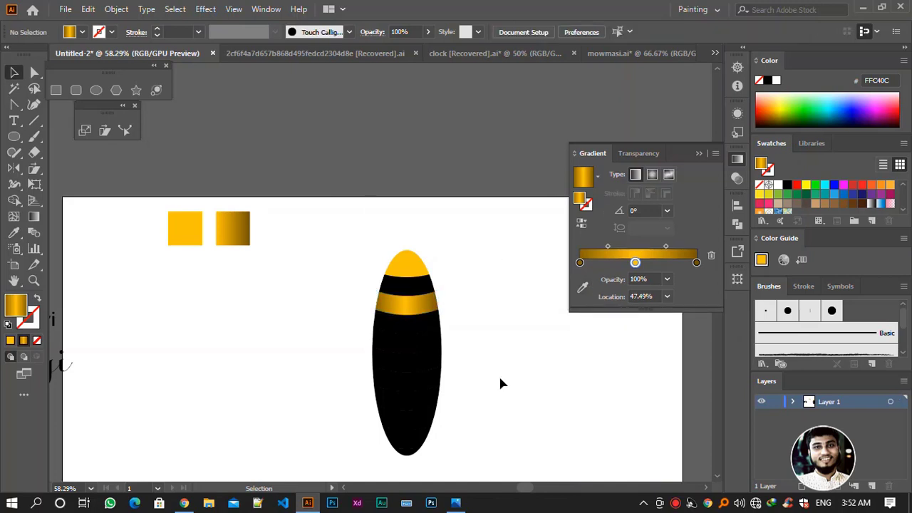
click(419, 343)
key(i)
click(422, 305)
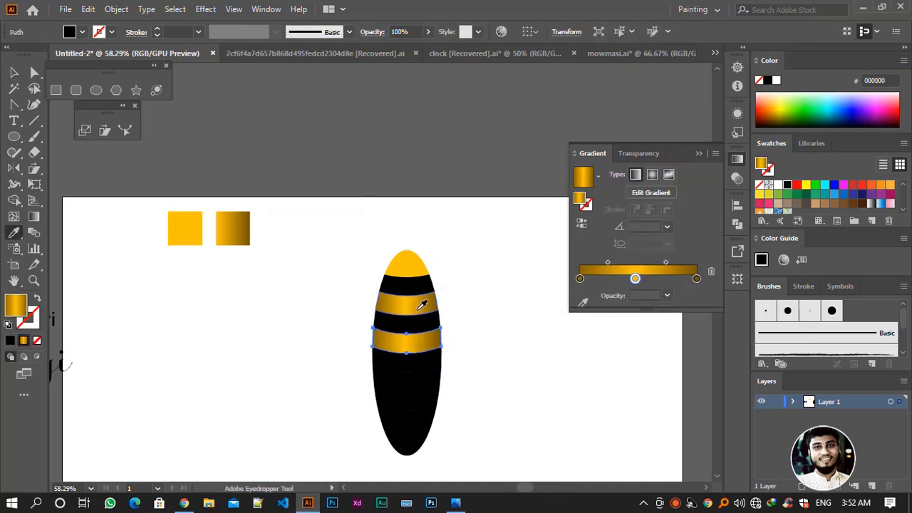
ctrl+click(514, 337)
ctrl+click(422, 383)
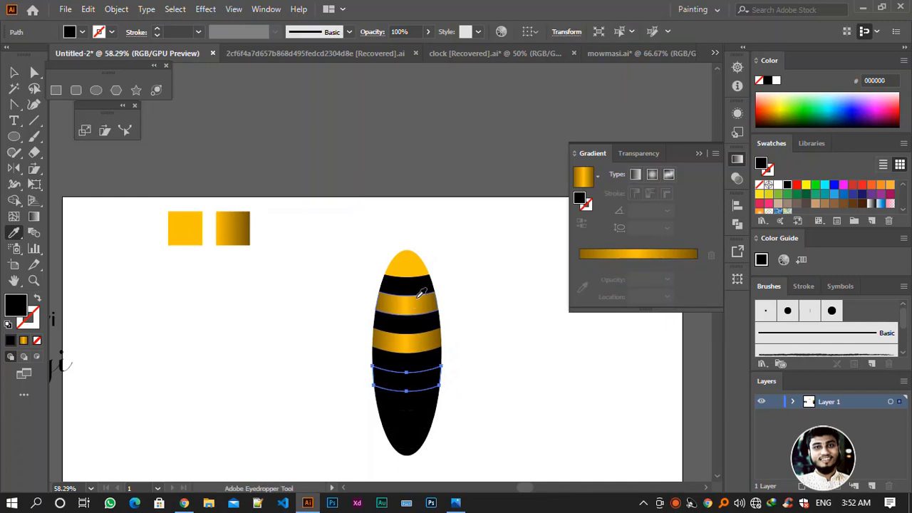
click(420, 294)
ctrl+click(524, 337)
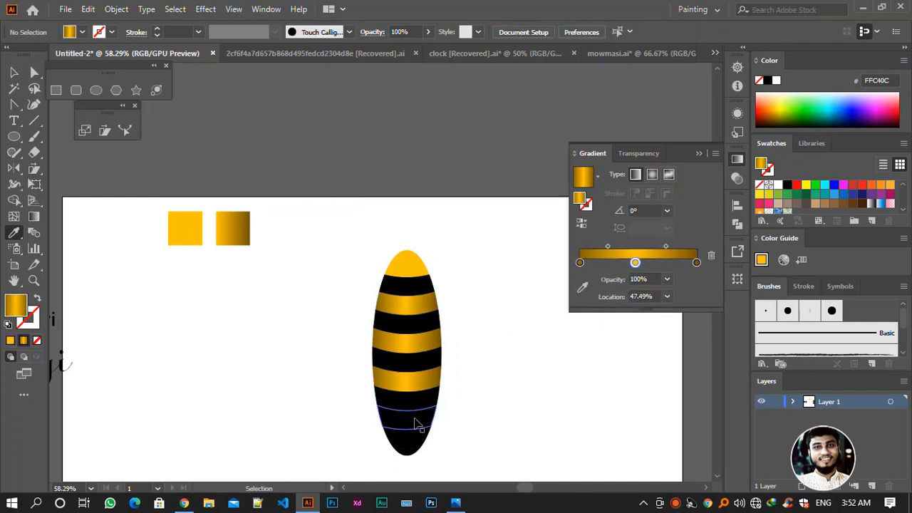
ctrl+click(431, 409)
click(427, 335)
ctrl+click(509, 399)
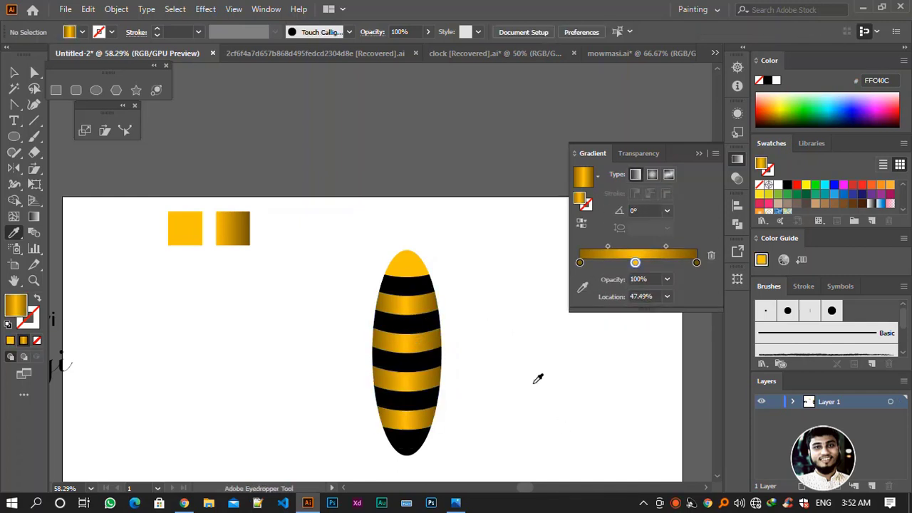
scroll(541, 374, left, 2)
Select the whole striped body and shrink it proportionally
click(13, 72)
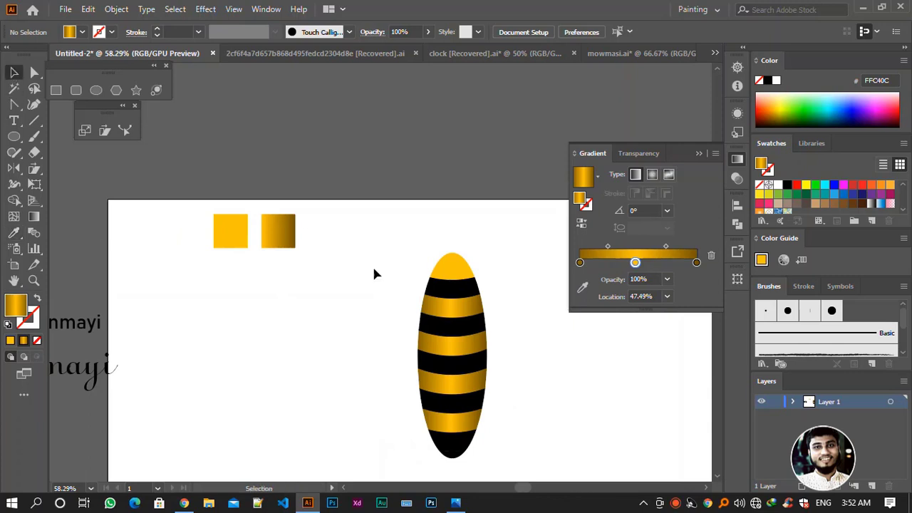
drag(437, 300, 441, 349)
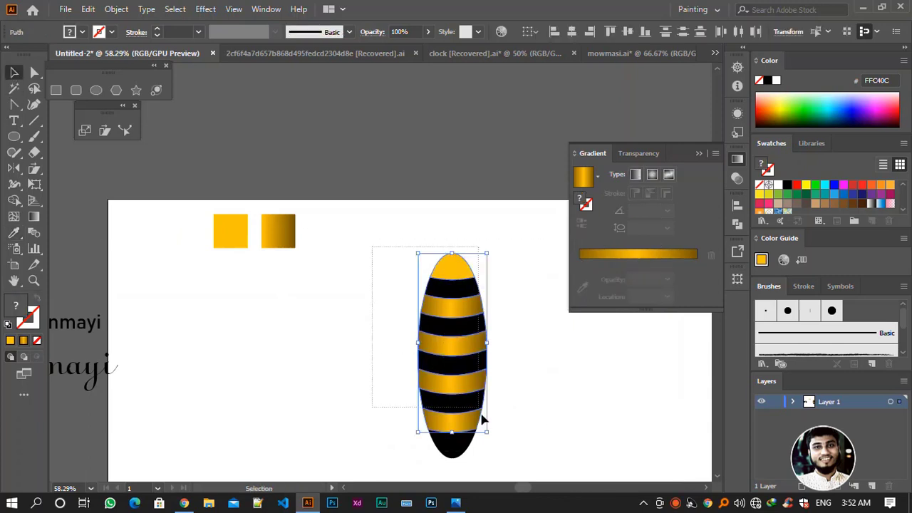
drag(482, 420, 504, 469)
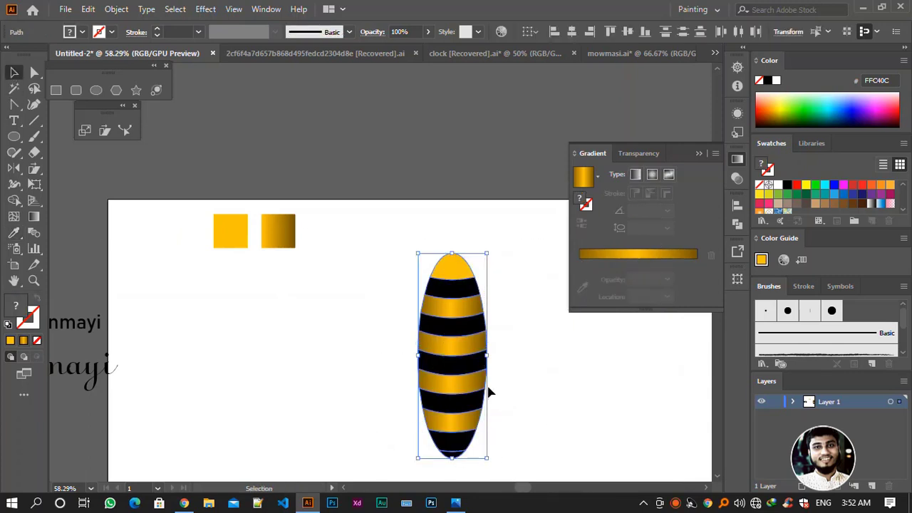
click(481, 427)
click(469, 443)
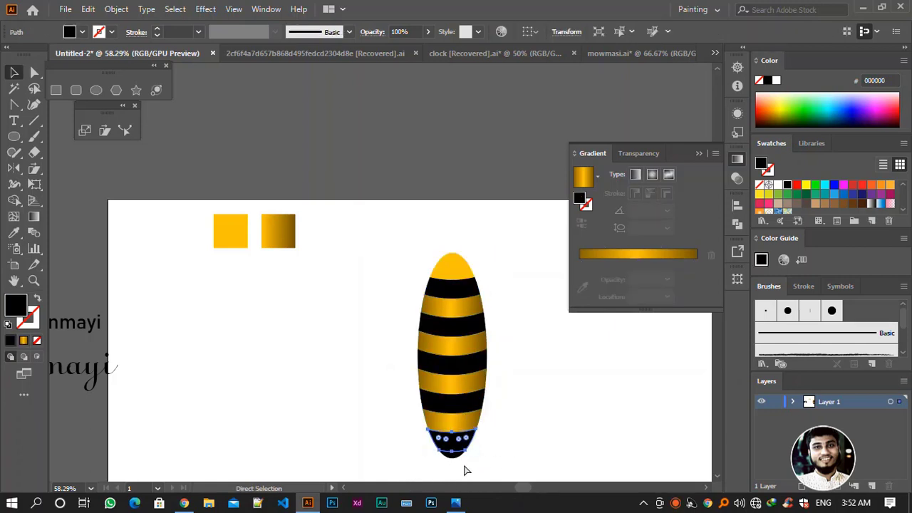
click(518, 333)
key(v)
drag(483, 295, 417, 427)
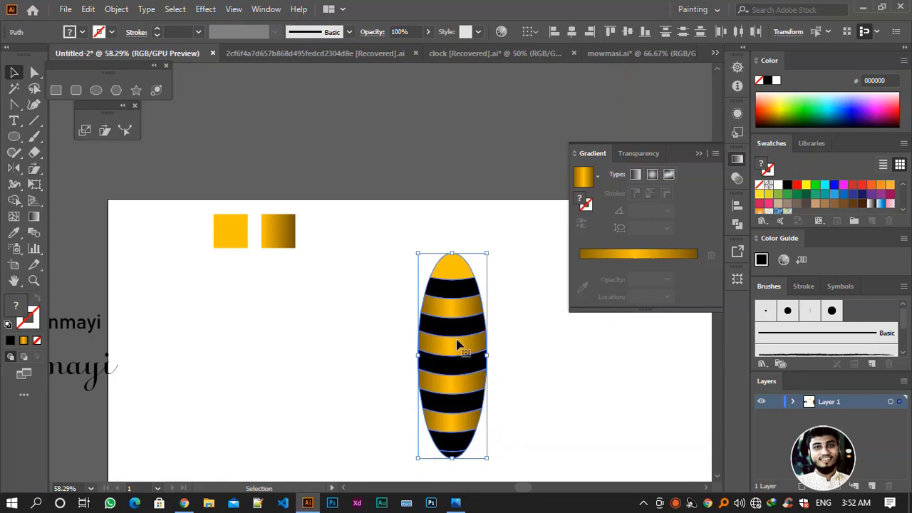
drag(487, 254, 445, 379)
Move the body up and left and resize it to about 114 × 338 px, viewed at 100%
key(a)
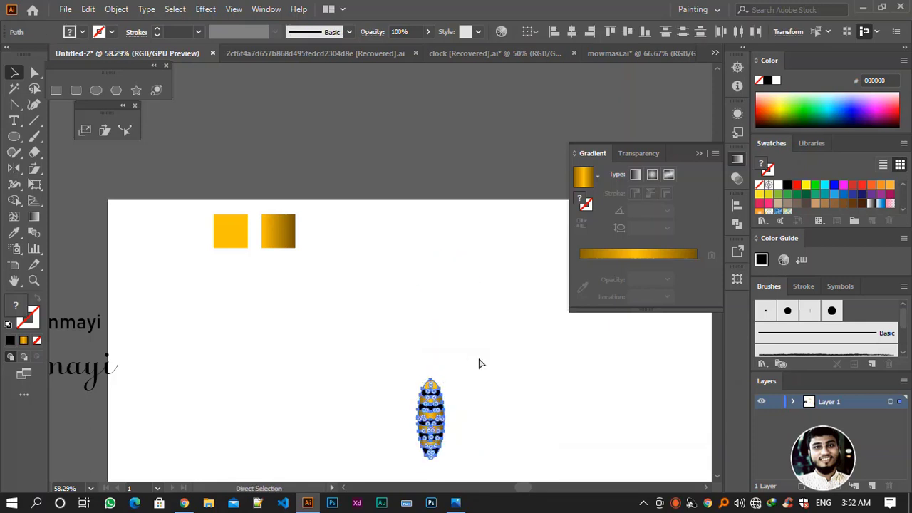
key(v)
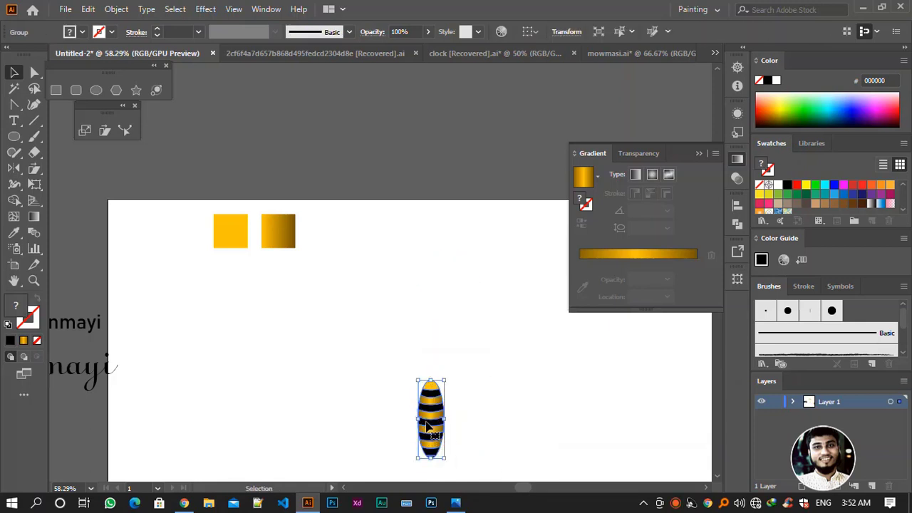
drag(427, 419, 394, 371)
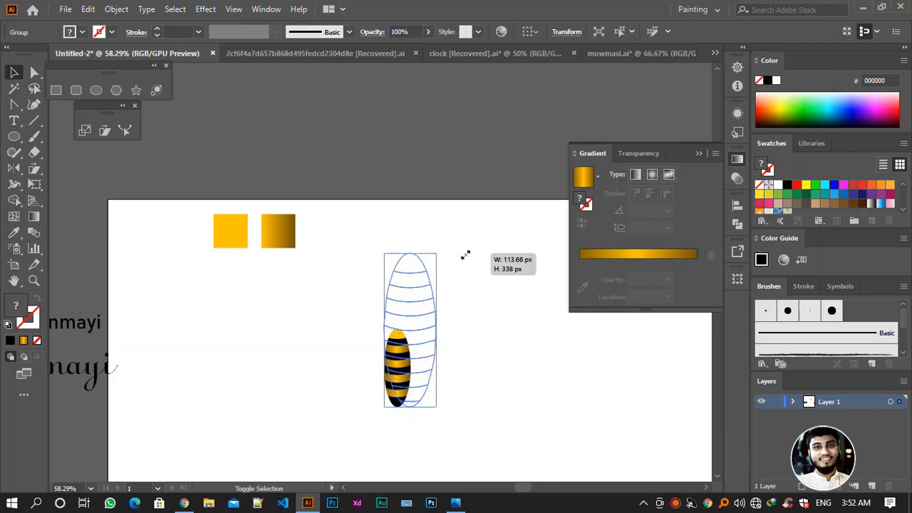
drag(415, 330, 430, 284)
drag(515, 348, 461, 294)
click(467, 308)
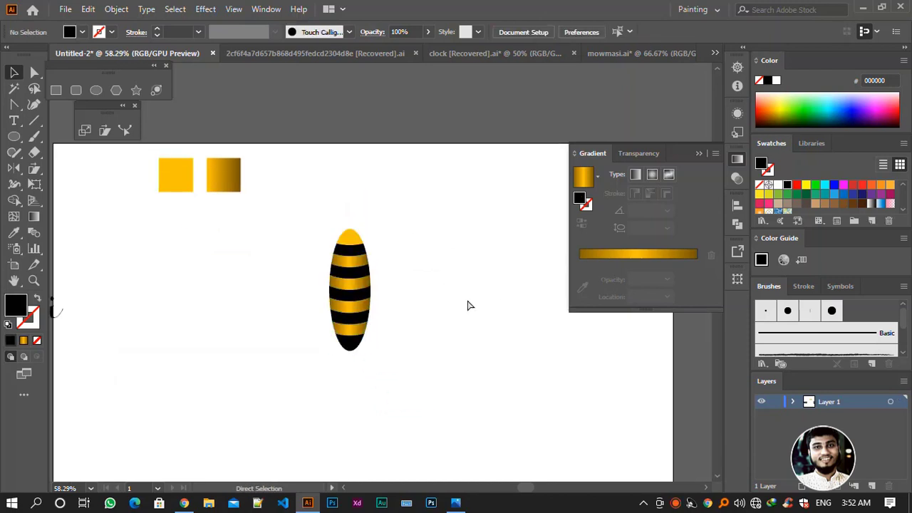
key(ctrl+1)
scroll(479, 314, up, 2)
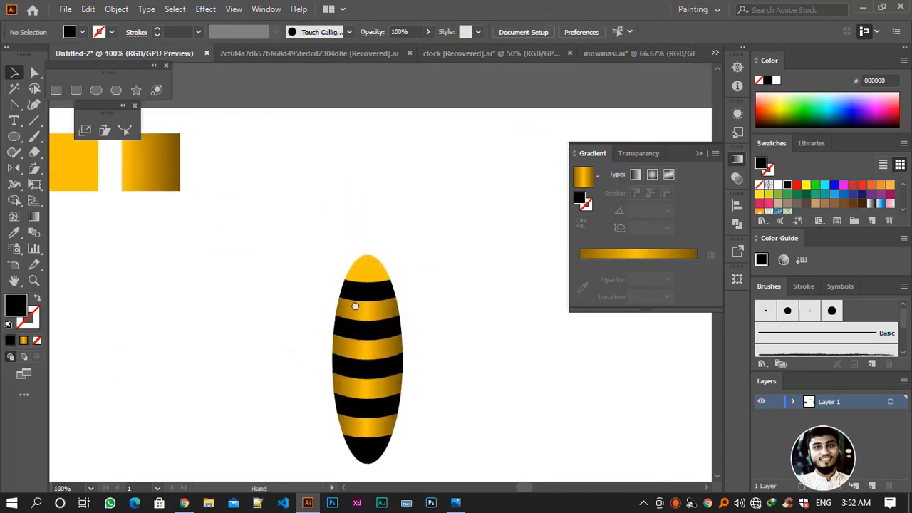
Draw a black circle above the body and pull its bottom anchor upward to reshape it
click(96, 90)
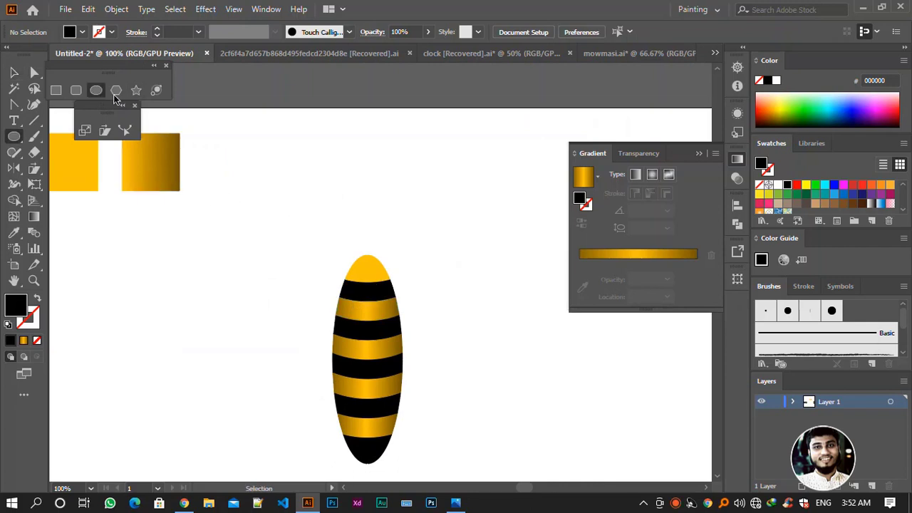
mouse_move(355, 135)
mouse_down()
mouse_move(376, 229)
mouse_move(374, 152)
mouse_up()
key(v)
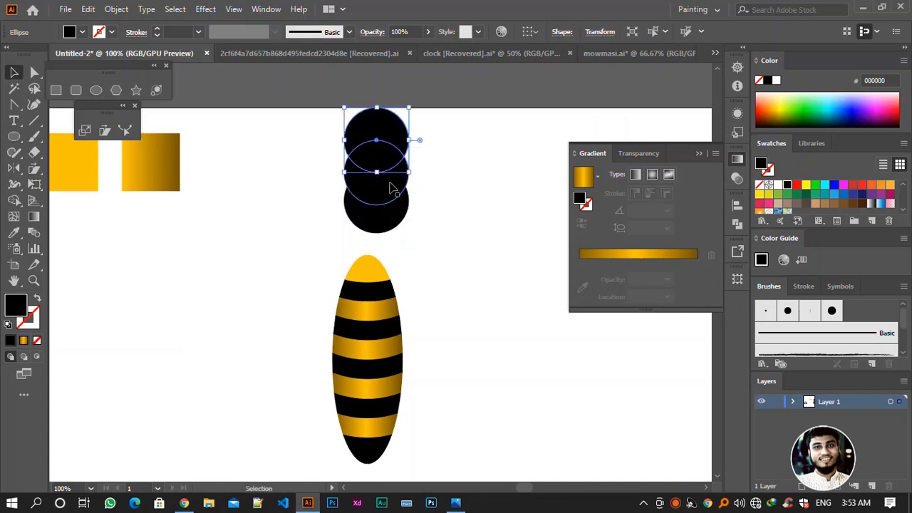
scroll(446, 250, up, 1)
click(370, 235)
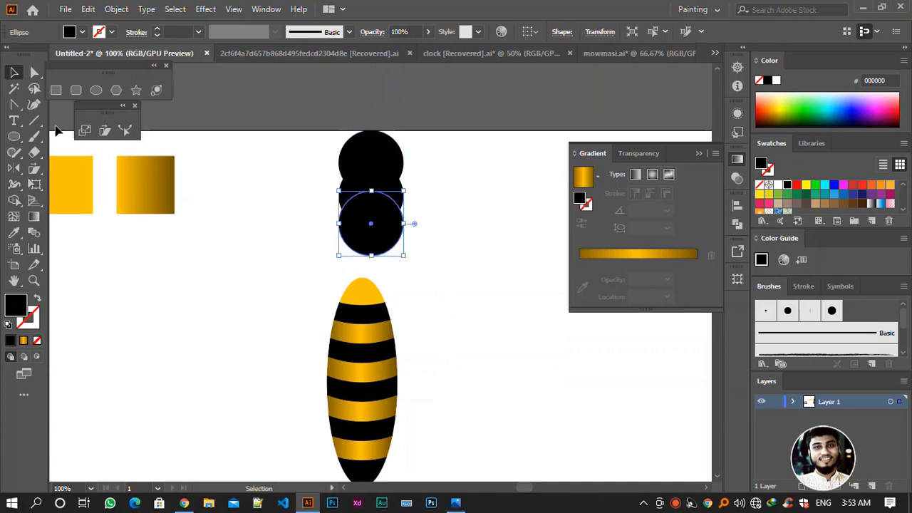
key(a)
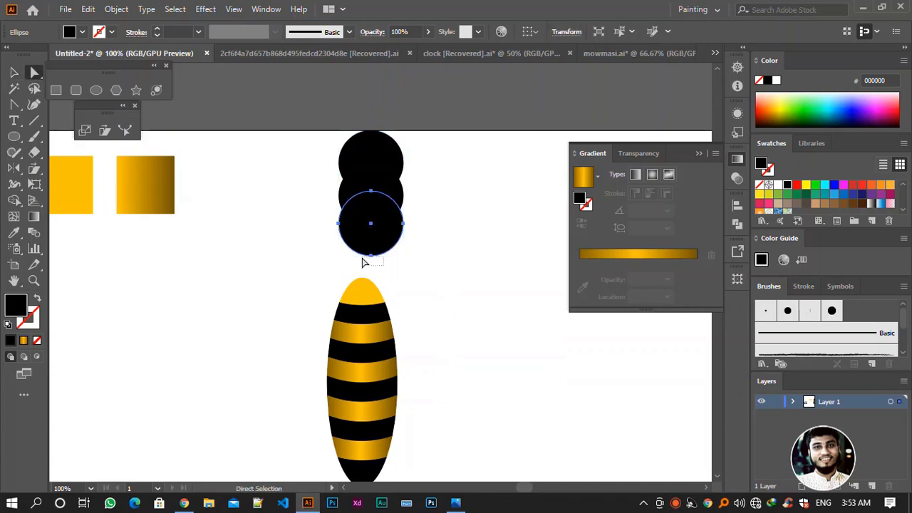
click(368, 257)
drag(371, 259, 371, 230)
click(456, 264)
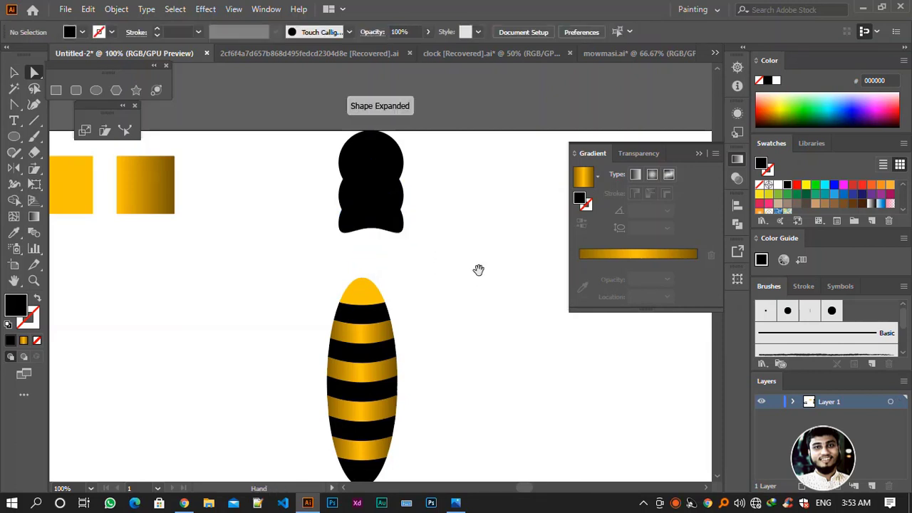
scroll(456, 281, up, 1)
Move a circle to the head's top, shrink it to 49 px and position it on the head
click(13, 72)
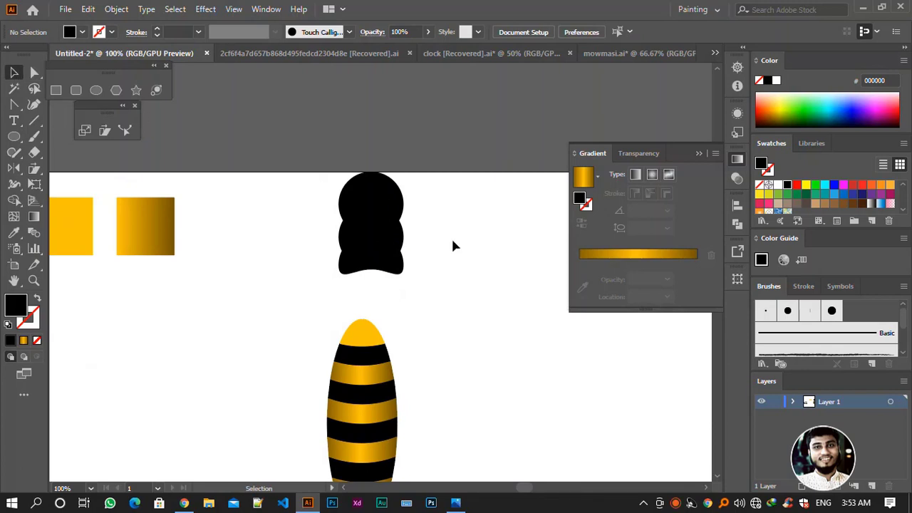
click(380, 222)
click(444, 239)
click(413, 239)
drag(416, 241, 432, 255)
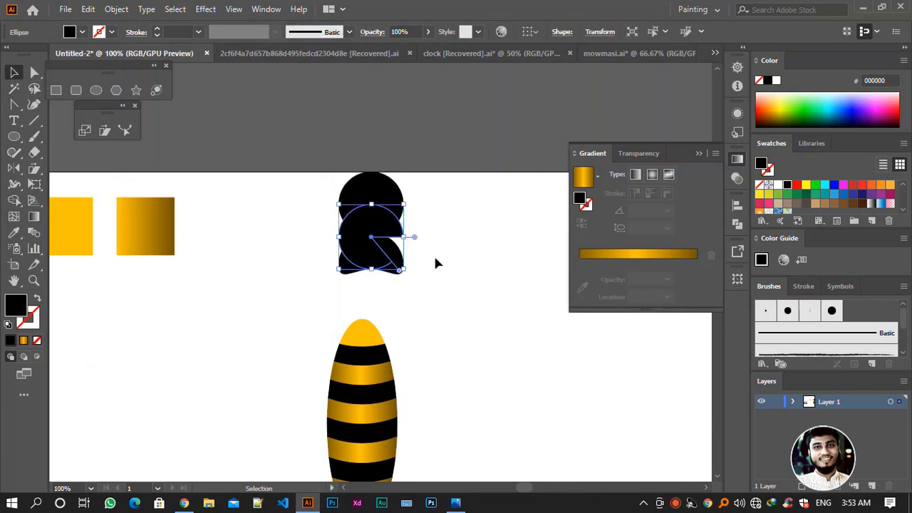
key(ctrl+z)
click(425, 271)
drag(366, 230, 367, 198)
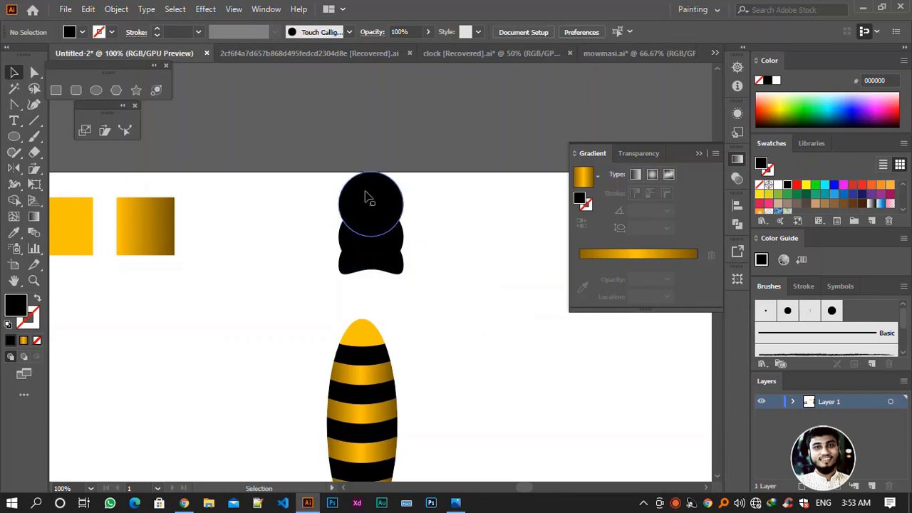
click(34, 72)
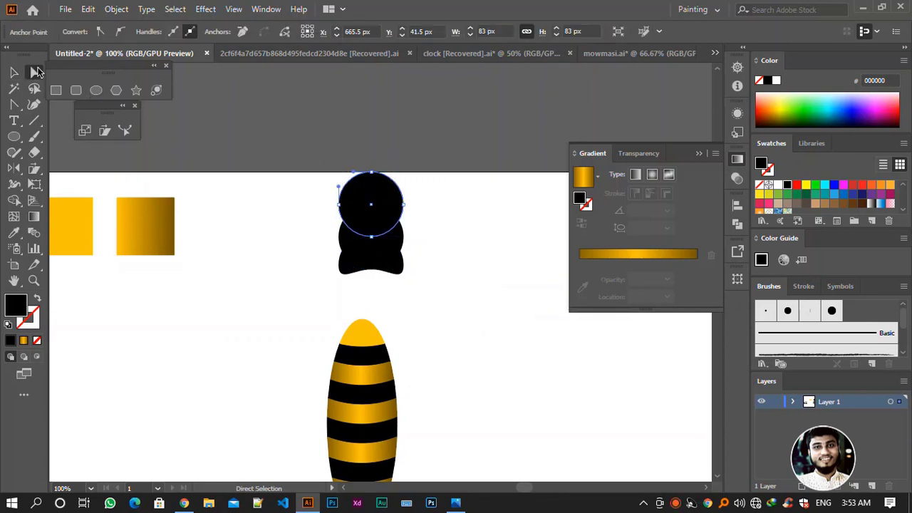
key(v)
drag(404, 236, 391, 230)
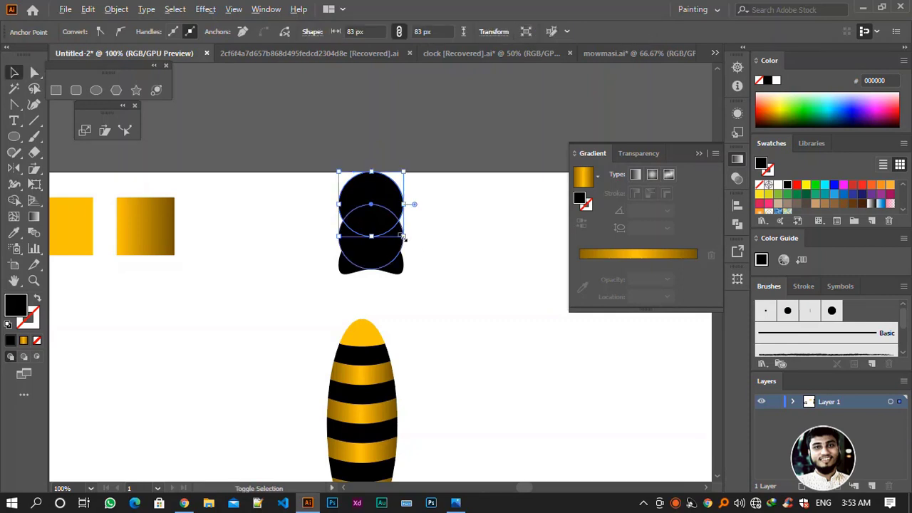
click(450, 209)
drag(373, 204, 387, 225)
Zoom in on the head and nudge its top circle down slightly
click(513, 204)
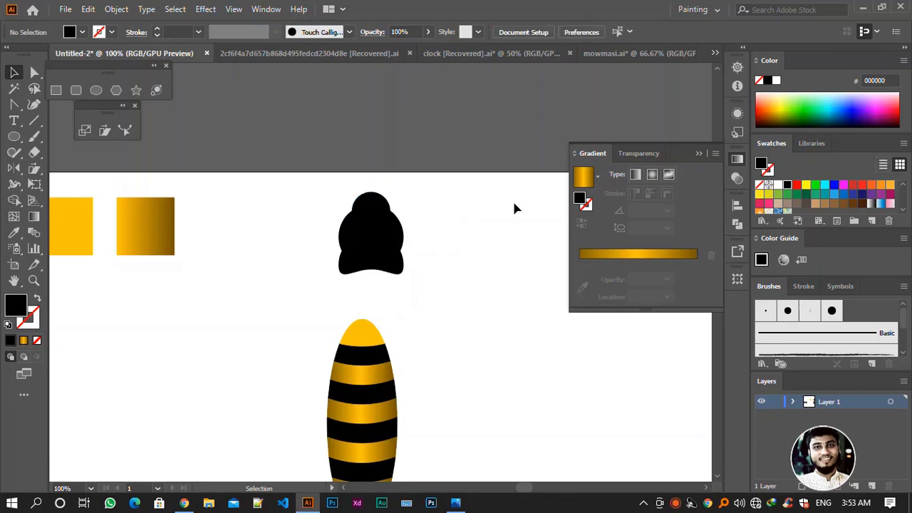
key(ctrl+plus)
key(ctrl+plus)
key(ctrl+plus)
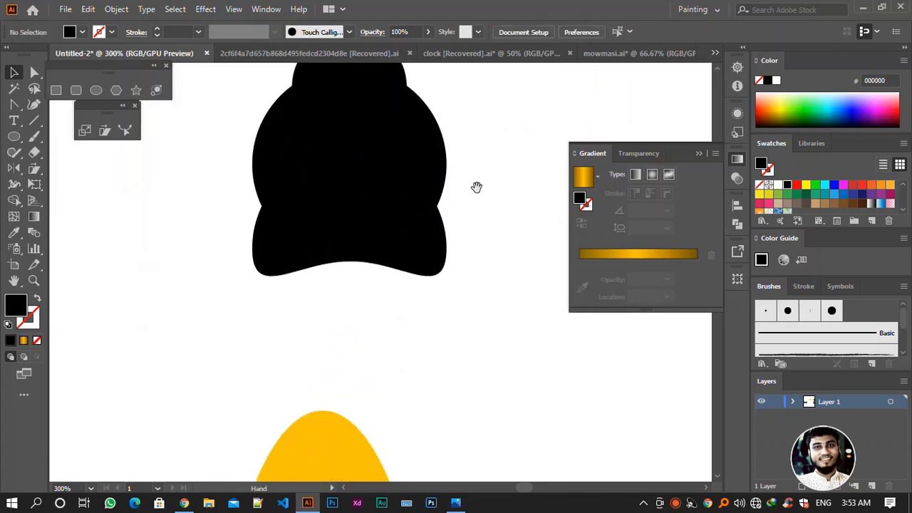
drag(477, 187, 458, 301)
click(393, 210)
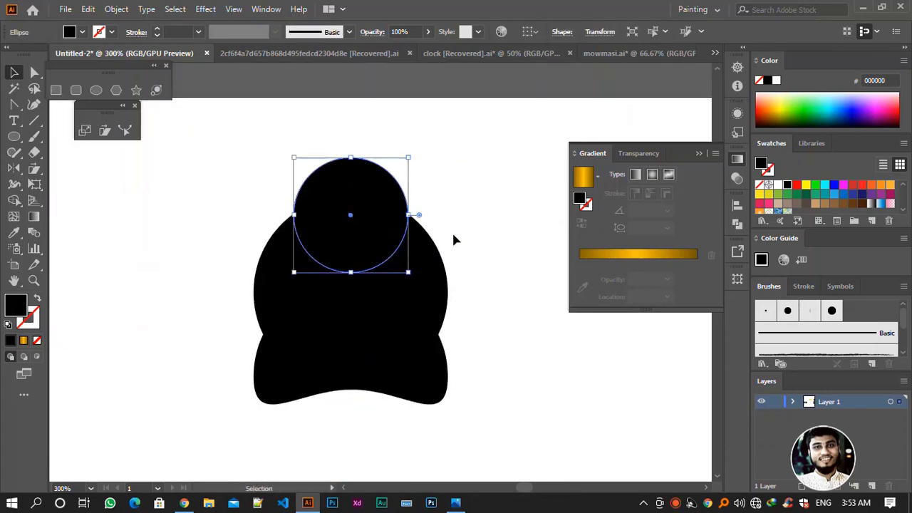
key(Down)
key(Down)
key(Down)
click(426, 181)
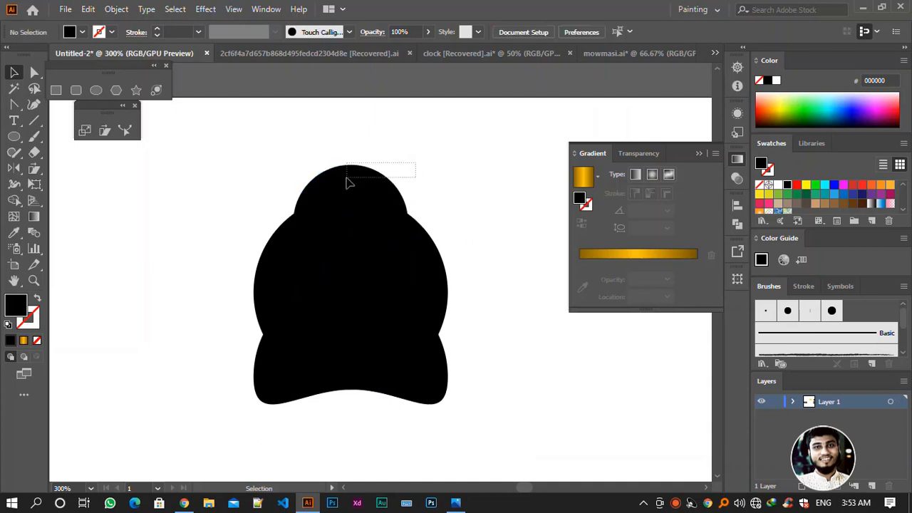
drag(347, 183, 346, 187)
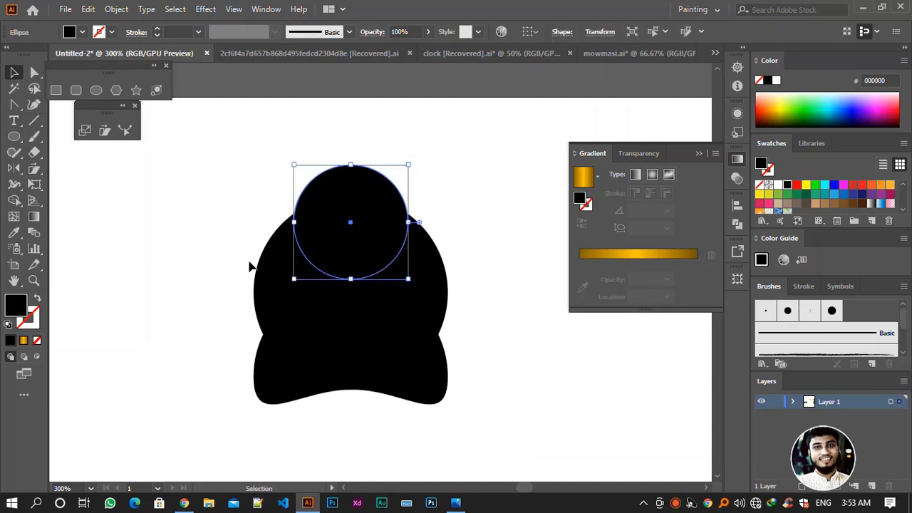
mouse_move(297, 383)
mouse_down()
mouse_move(349, 237)
mouse_move(354, 295)
mouse_up()
drag(372, 429, 436, 467)
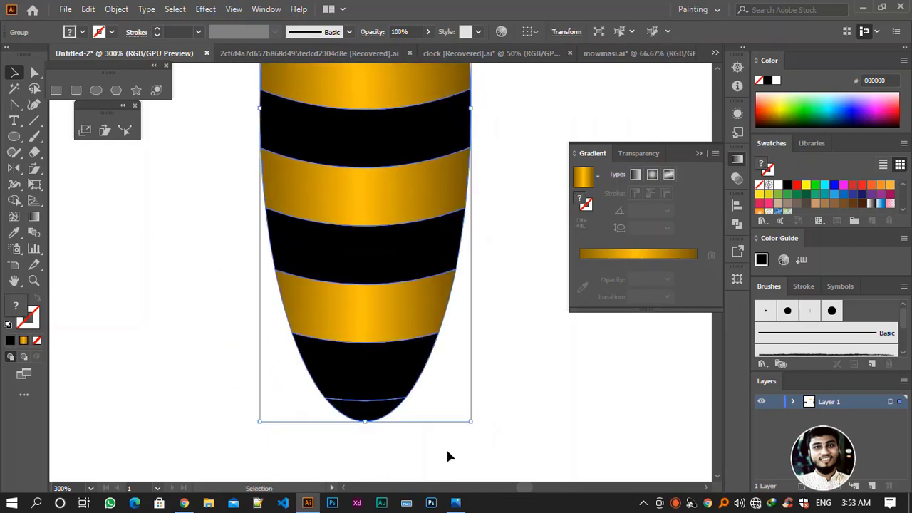
drag(420, 197, 350, 446)
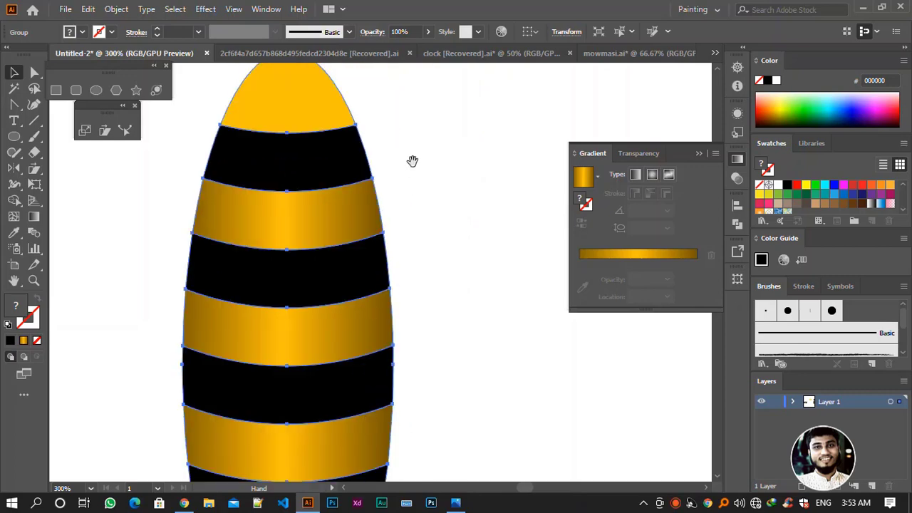
scroll(412, 161, up, 3)
scroll(377, 243, up, 2)
scroll(407, 340, up, 3)
Pull the top circle's highest anchor upward and narrow its arc into a peak
click(354, 155)
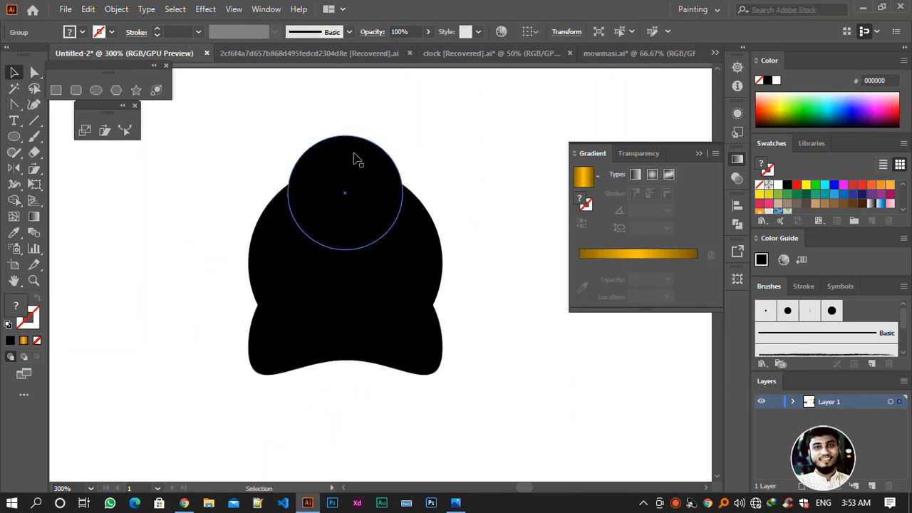
click(35, 72)
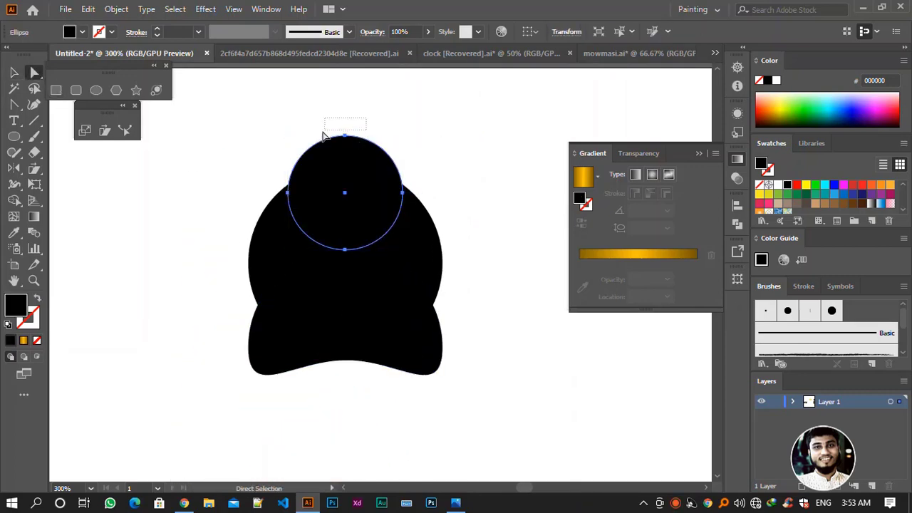
drag(321, 144, 322, 144)
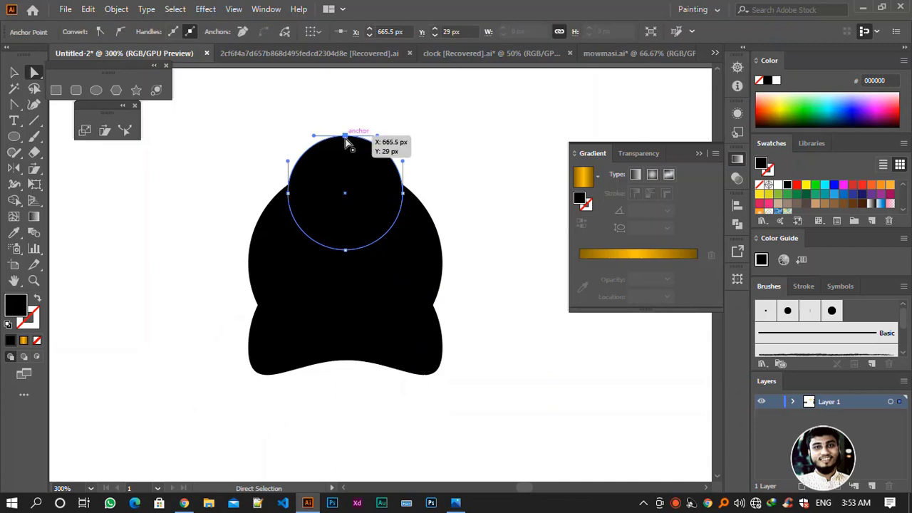
drag(377, 135, 380, 128)
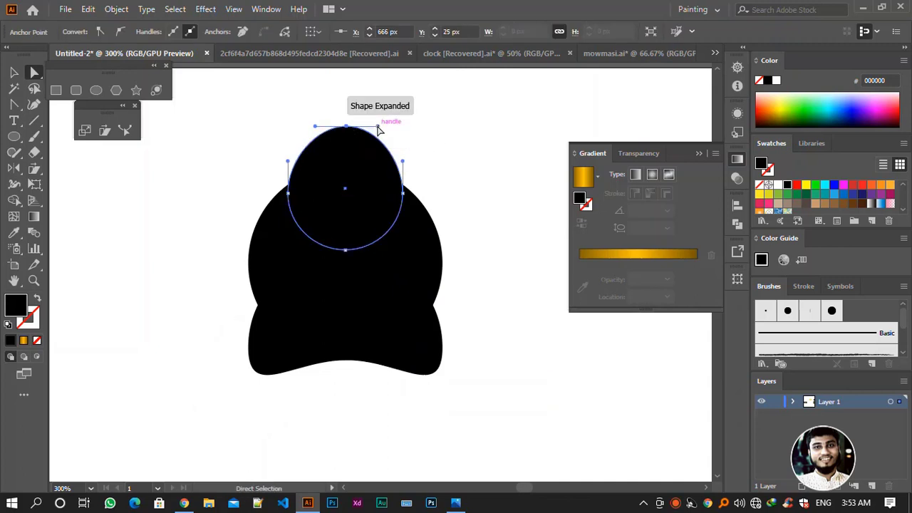
key(ctrl+z)
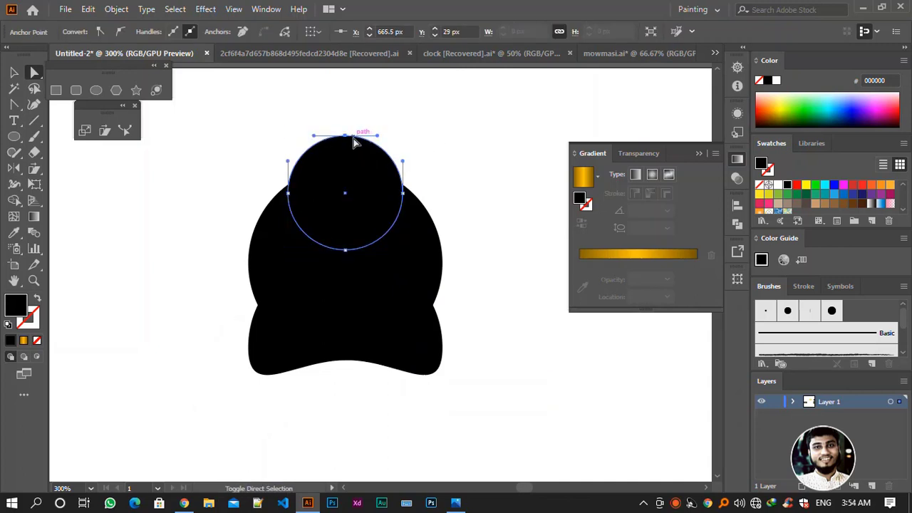
click(351, 131)
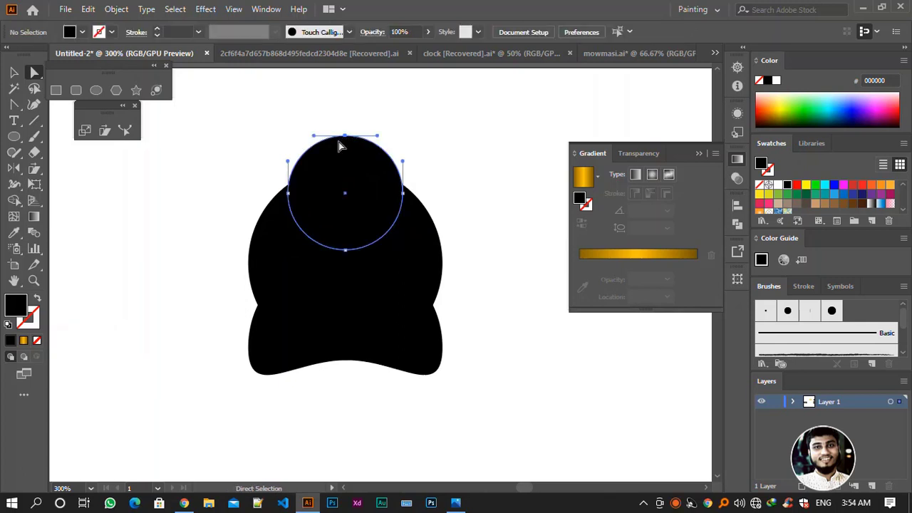
mouse_move(345, 135)
mouse_down()
mouse_move(347, 125)
mouse_move(367, 124)
mouse_up()
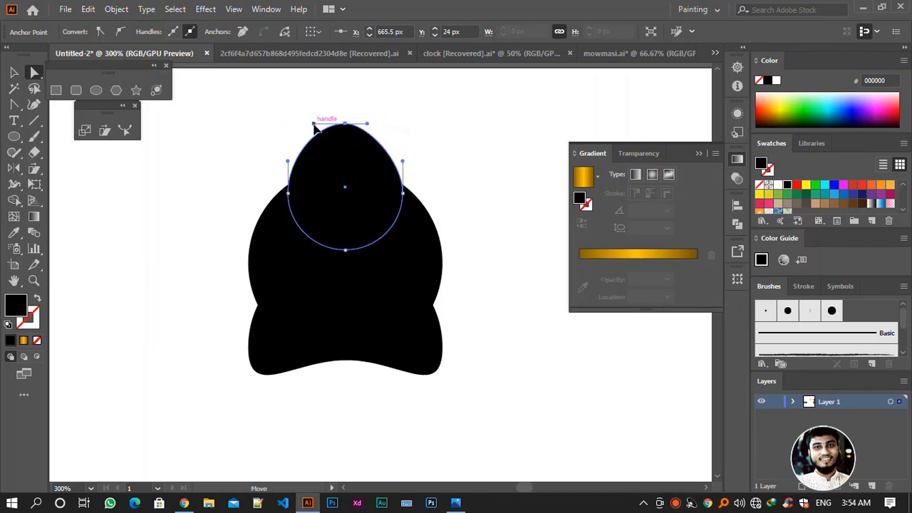
drag(314, 124, 328, 125)
click(438, 128)
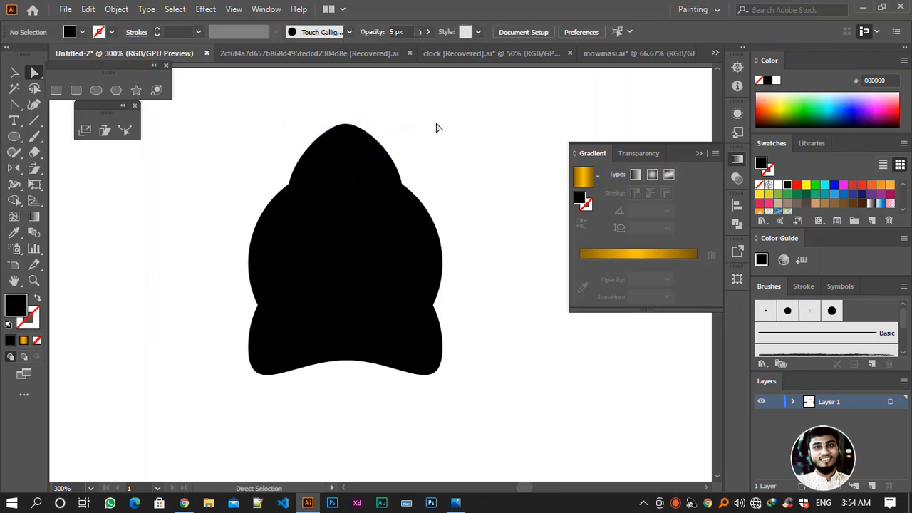
key(ctrl+1)
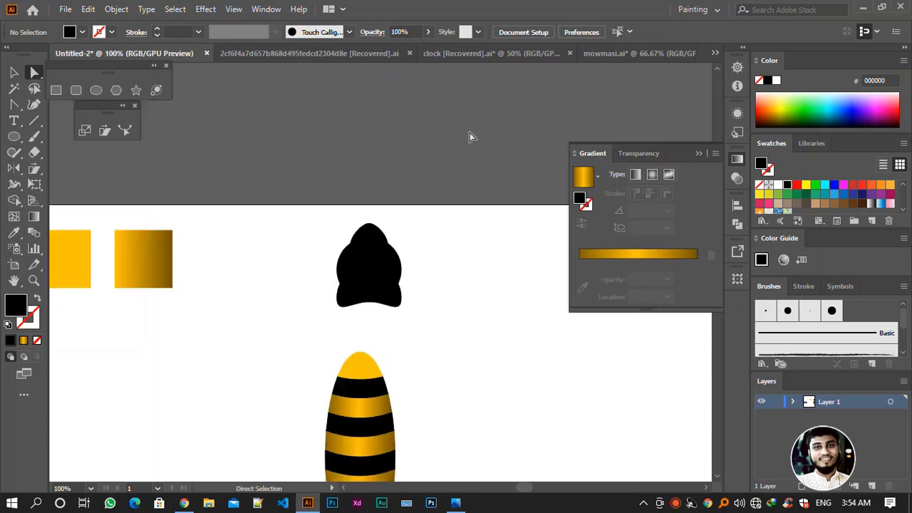
Enlarge the small circle inside the head and group all the black head pieces
click(369, 245)
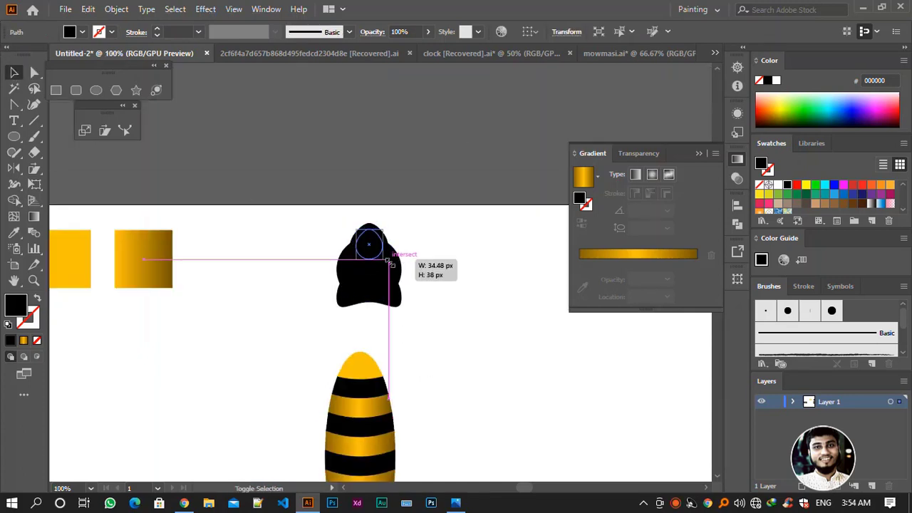
drag(390, 265, 417, 261)
click(449, 228)
drag(446, 209, 332, 302)
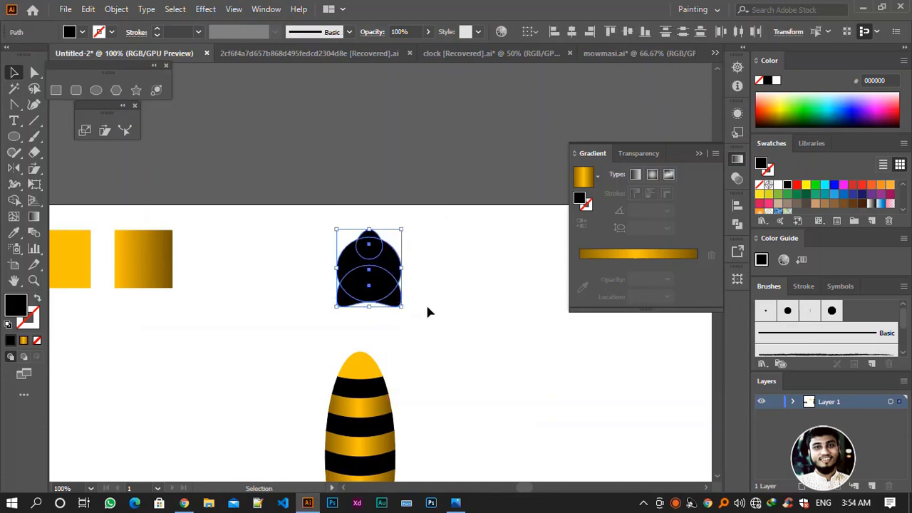
right_click(371, 285)
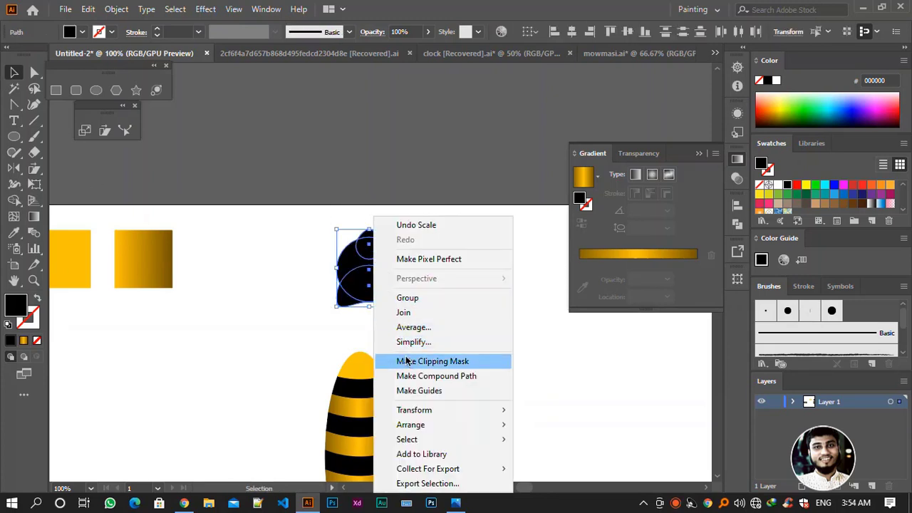
click(431, 298)
Shrink the grouped head and drop it onto the top of the striped body
mouse_move(401, 308)
mouse_down()
mouse_move(397, 299)
mouse_move(368, 317)
mouse_up()
click(435, 260)
click(347, 292)
click(471, 354)
drag(470, 354, 427, 312)
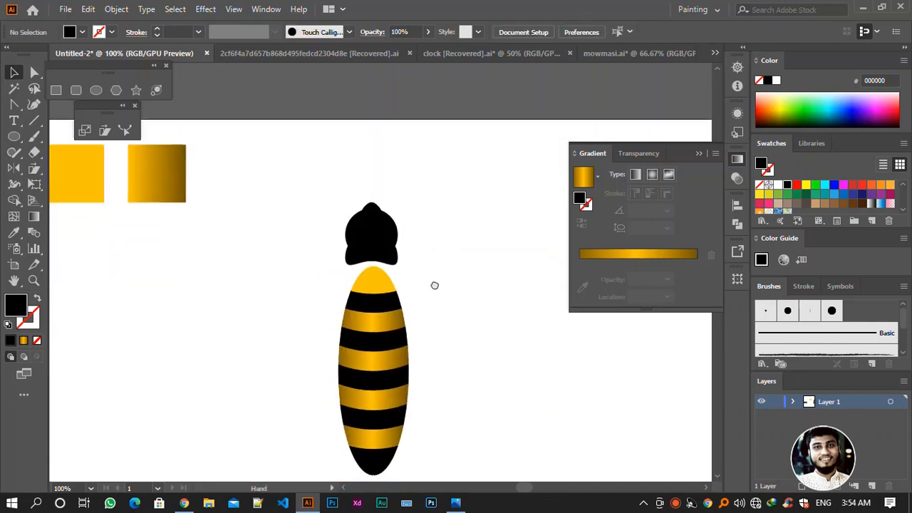
drag(417, 204, 368, 264)
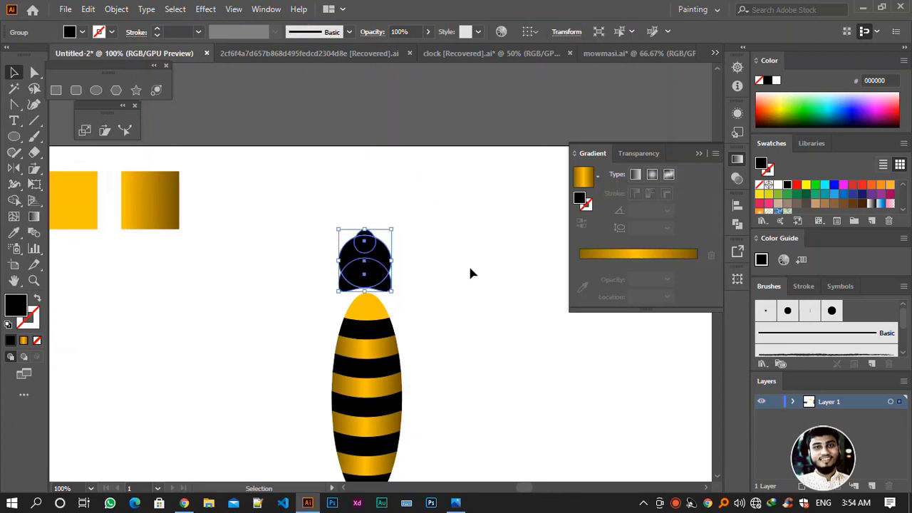
click(470, 271)
Centre the head over the body with Horizontal Align Center
click(397, 373)
drag(440, 200, 378, 256)
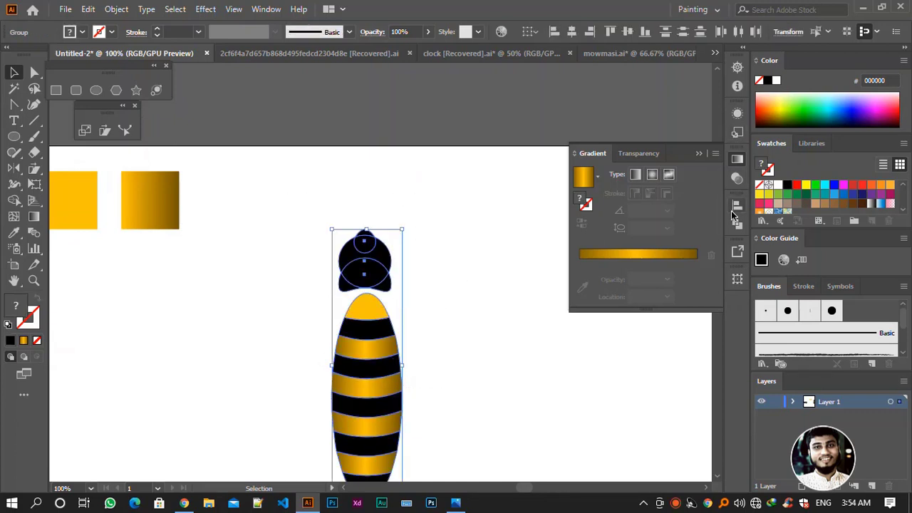
click(736, 206)
click(605, 235)
click(485, 335)
drag(483, 300, 470, 268)
drag(314, 164, 546, 302)
click(546, 302)
mouse_move(459, 164)
mouse_down()
mouse_move(402, 250)
mouse_move(399, 215)
mouse_up()
drag(290, 391, 291, 391)
click(498, 311)
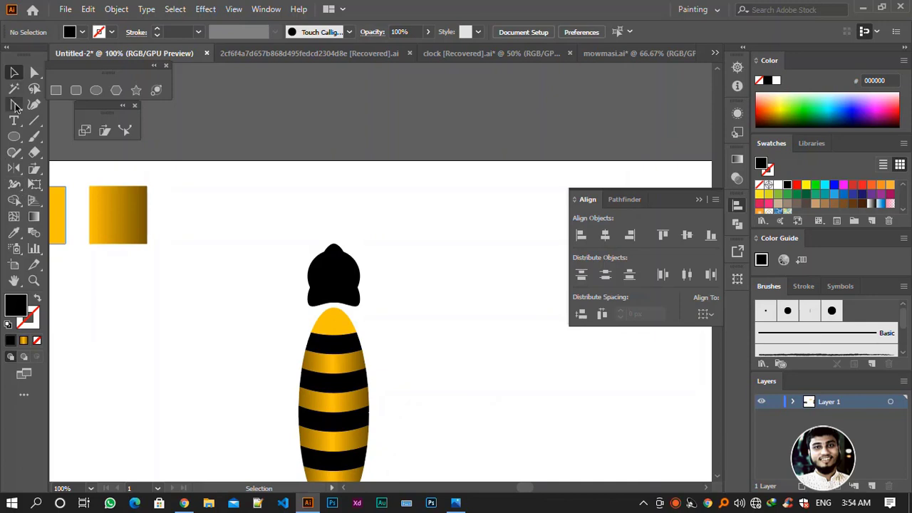
click(96, 91)
Draw a long thin ellipse left of the bee and give it the yellow FFC40C fill
mouse_move(184, 248)
mouse_down()
mouse_move(273, 340)
mouse_move(327, 326)
mouse_up()
click(35, 72)
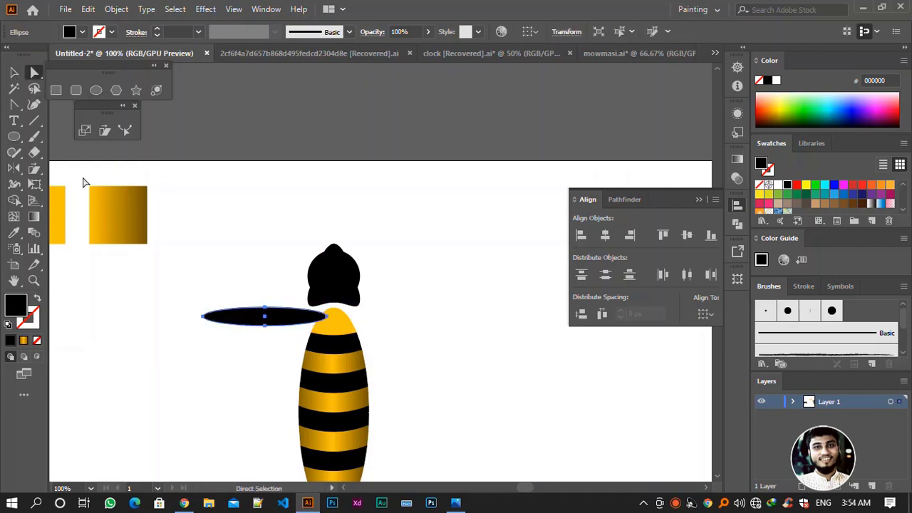
key(i)
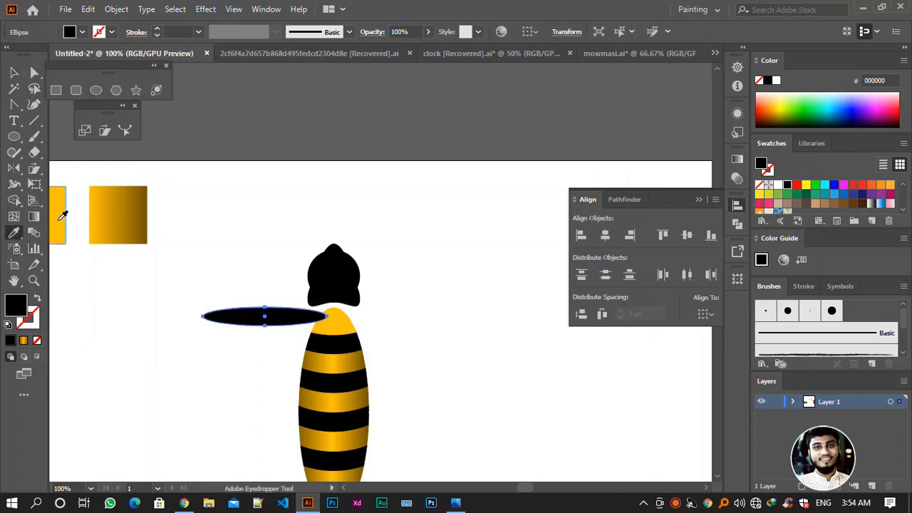
click(63, 212)
Select the yellow ellipse's left anchor point and zoom in on that end
click(34, 72)
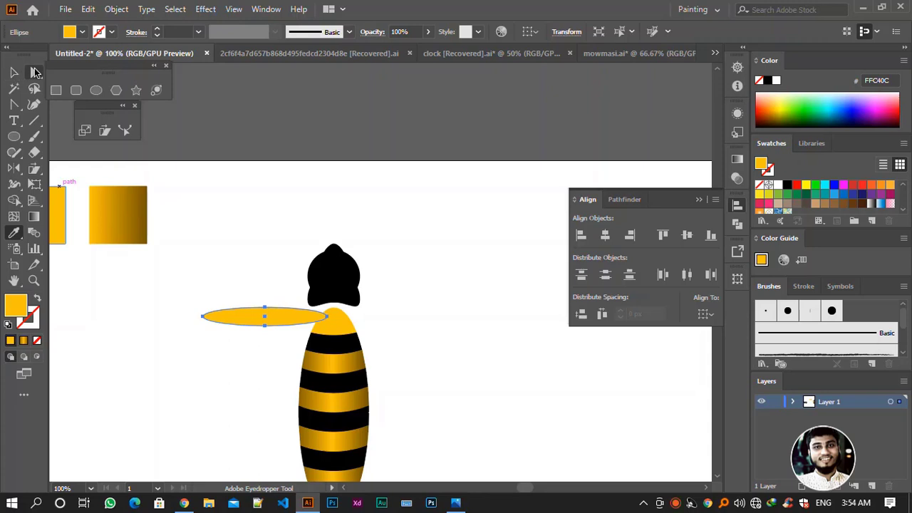
drag(204, 335, 203, 335)
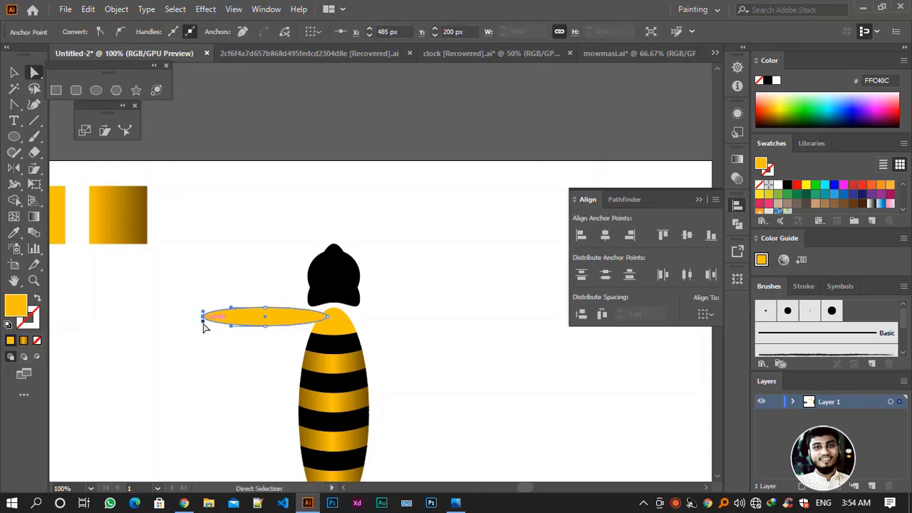
key(ctrl+equal)
key(ctrl+equal)
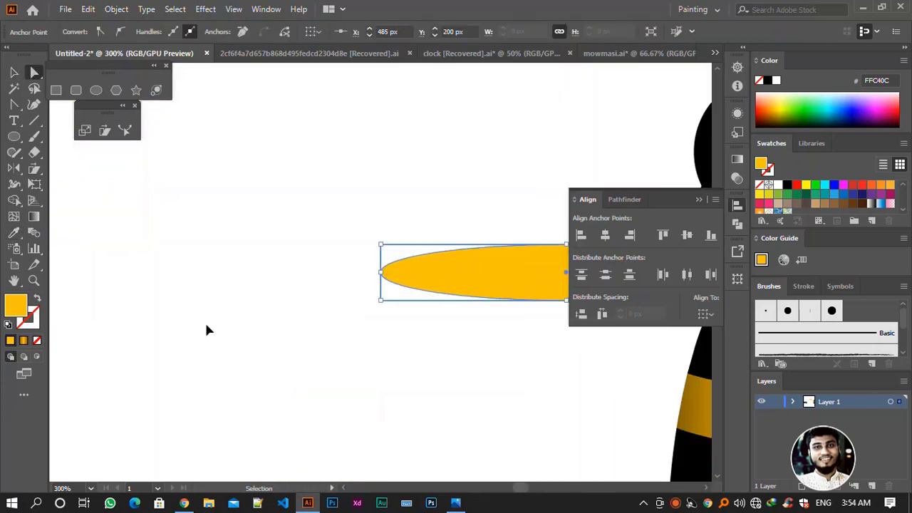
key(ctrl+equal)
scroll(207, 324, right, 1)
scroll(297, 309, right, 2)
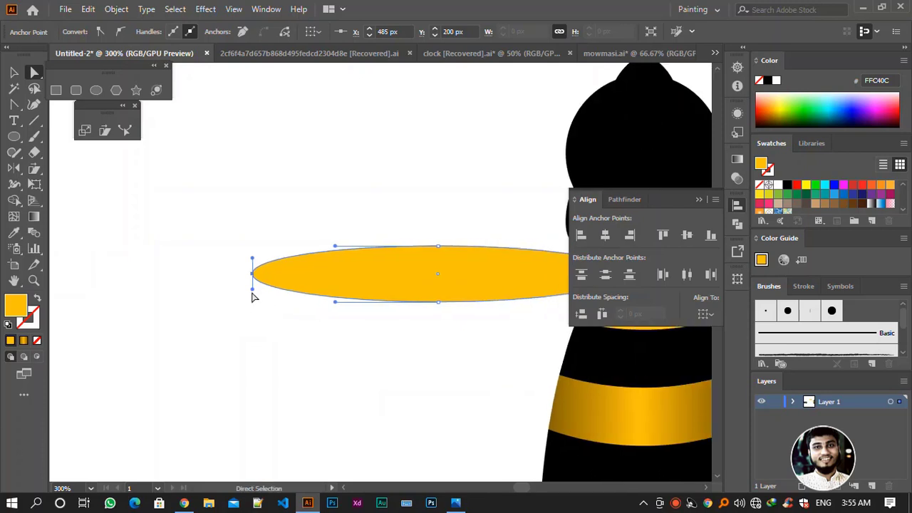
Bend the wing's left end down and deepen the bulge along its bottom edge
drag(254, 289, 253, 385)
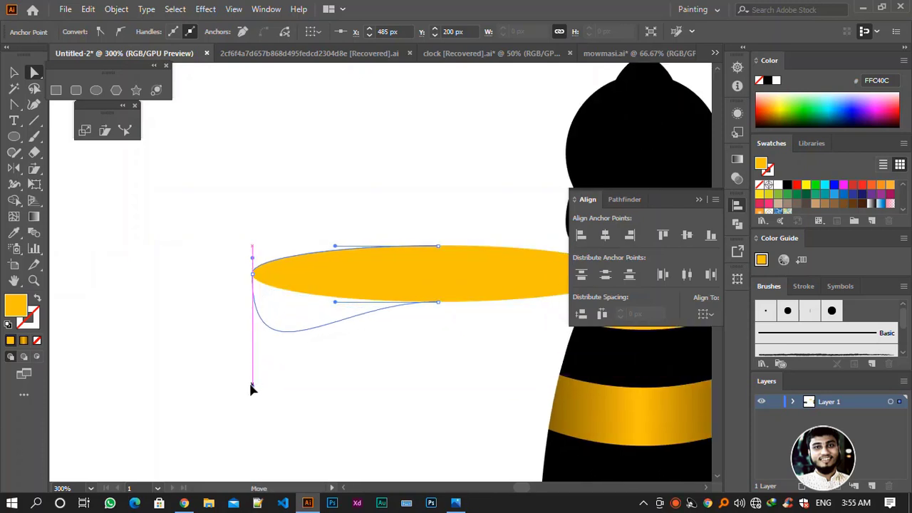
drag(367, 321, 265, 306)
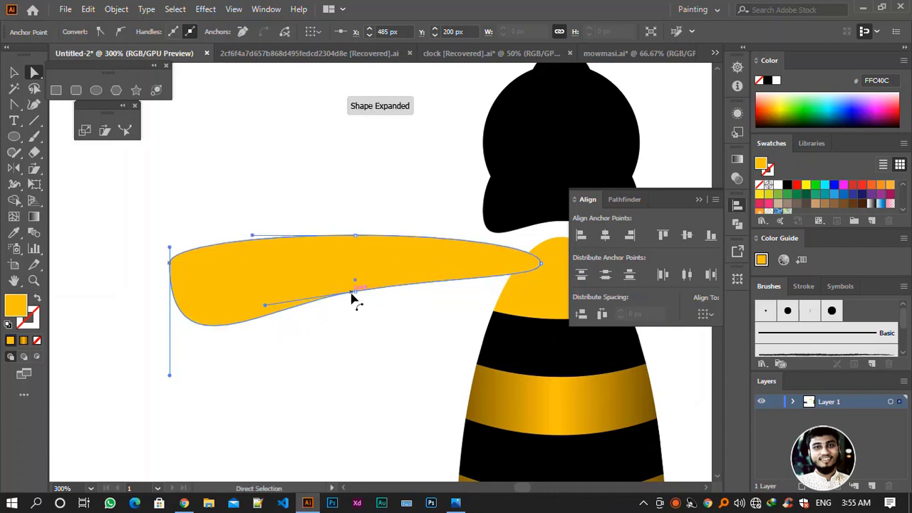
drag(352, 293, 355, 307)
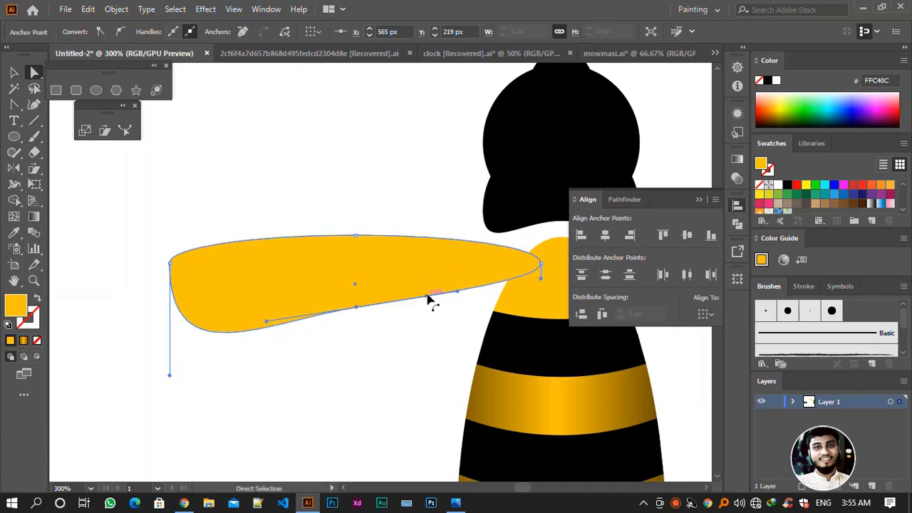
click(438, 294)
mouse_move(417, 301)
mouse_down()
mouse_move(406, 317)
mouse_move(356, 319)
mouse_up()
drag(487, 299, 432, 299)
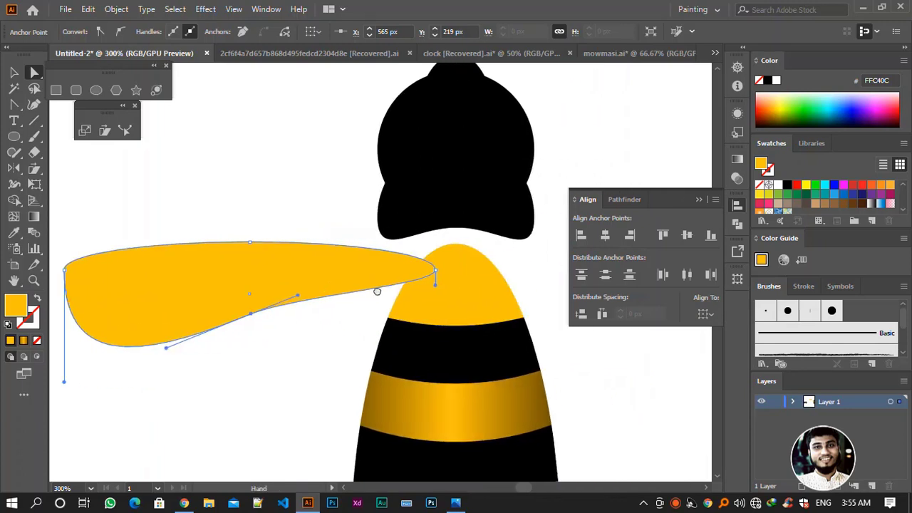
Reshape the wing's top-left curve and flatten its upper edge
mouse_move(69, 277)
mouse_down()
mouse_move(76, 253)
mouse_move(65, 245)
mouse_up()
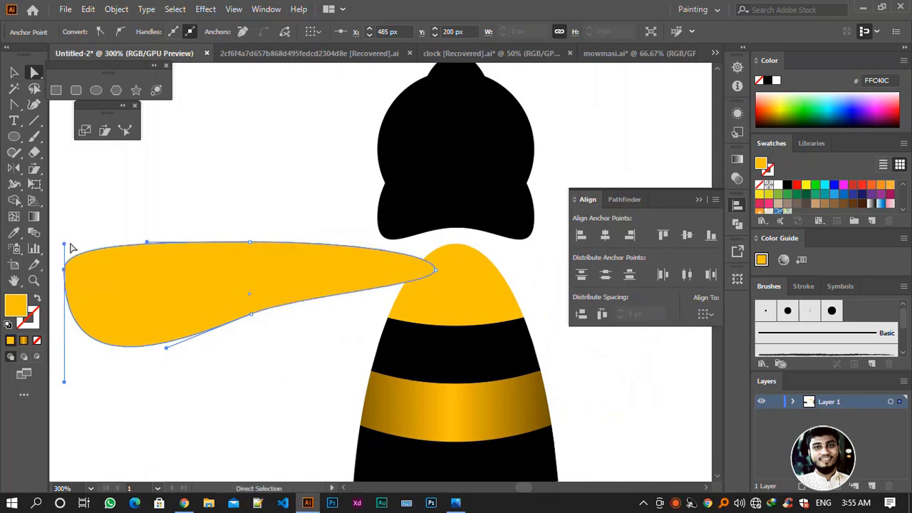
mouse_move(244, 251)
mouse_down()
mouse_move(349, 243)
mouse_move(356, 261)
mouse_up()
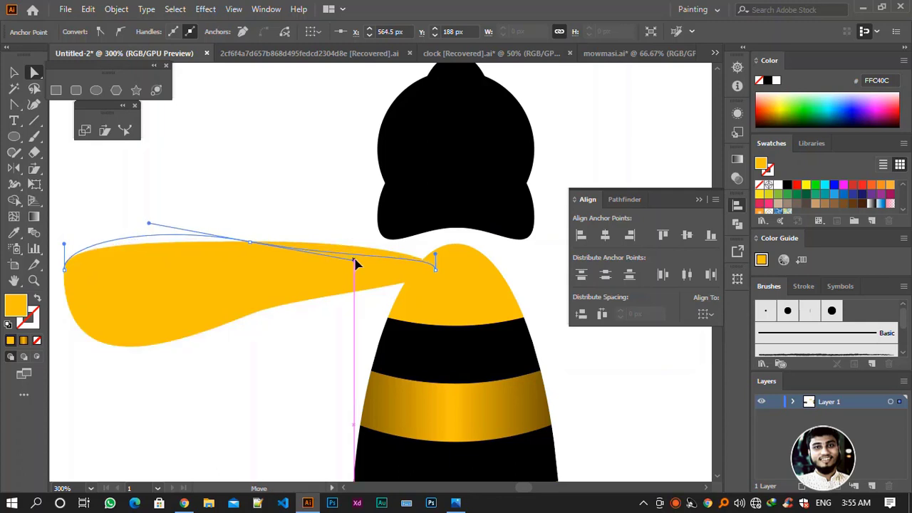
ctrl+click(589, 143)
drag(496, 185, 547, 177)
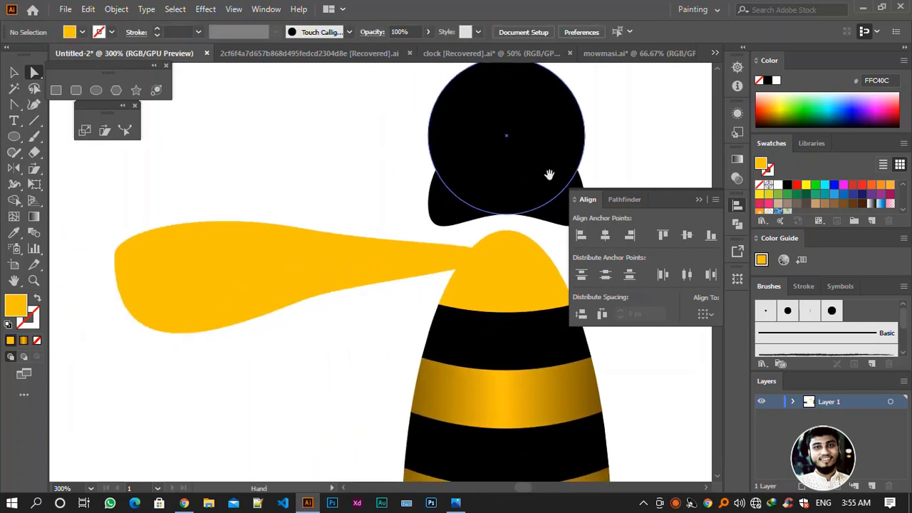
click(301, 250)
click(302, 230)
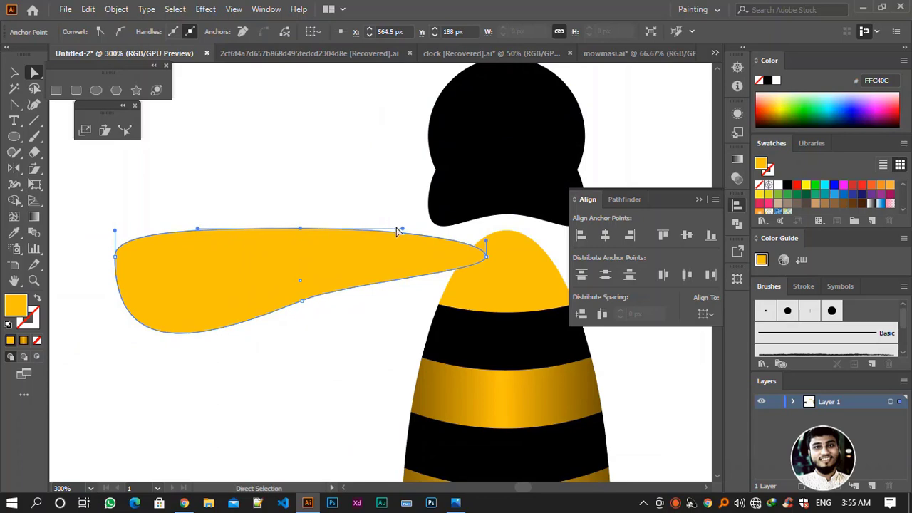
mouse_move(402, 229)
mouse_down()
mouse_move(437, 230)
mouse_move(365, 233)
mouse_move(349, 247)
mouse_up()
Bow the wing's top edge slightly upward into a teardrop outline
click(598, 143)
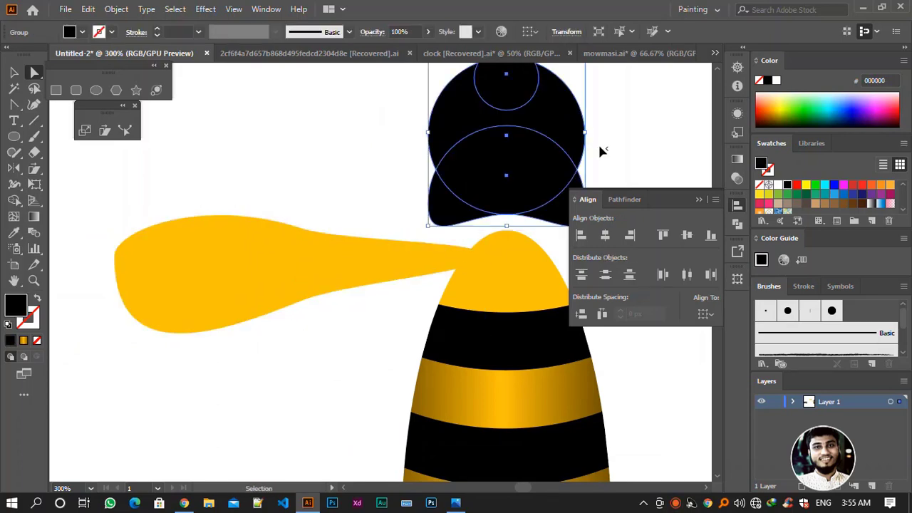
click(461, 234)
key(a)
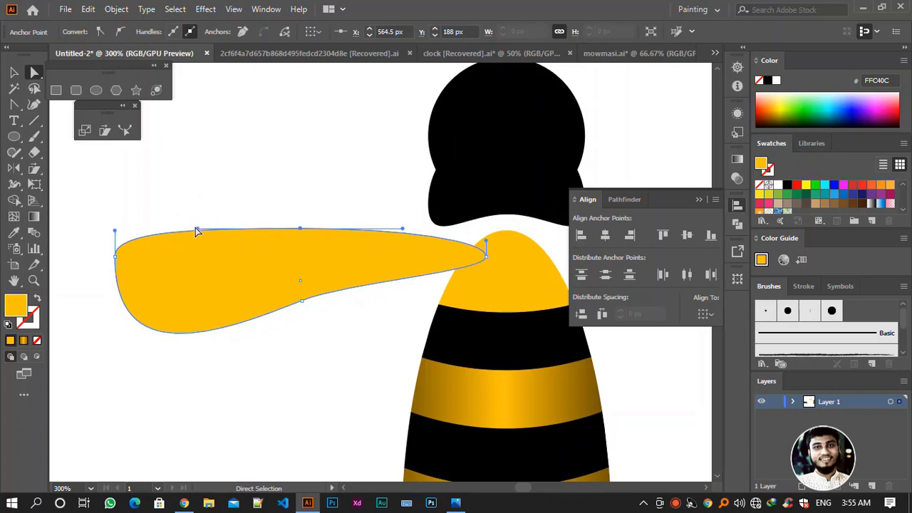
click(197, 226)
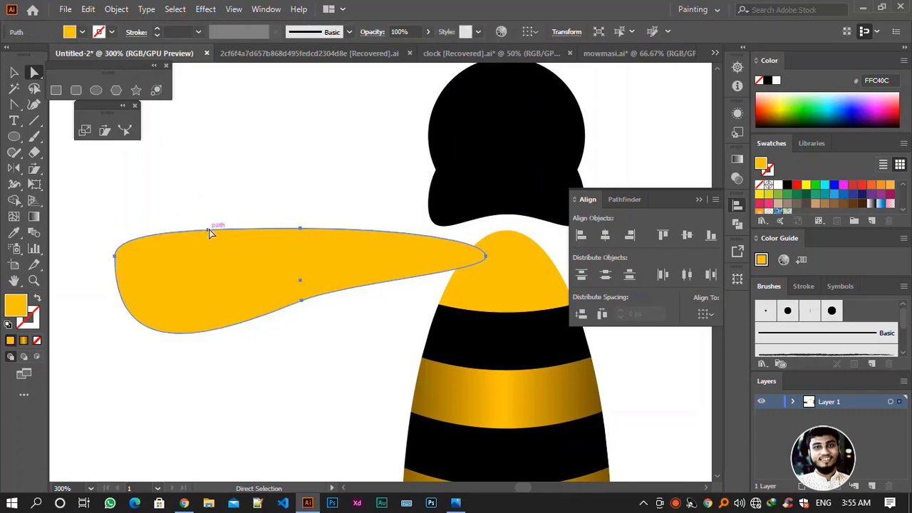
click(302, 229)
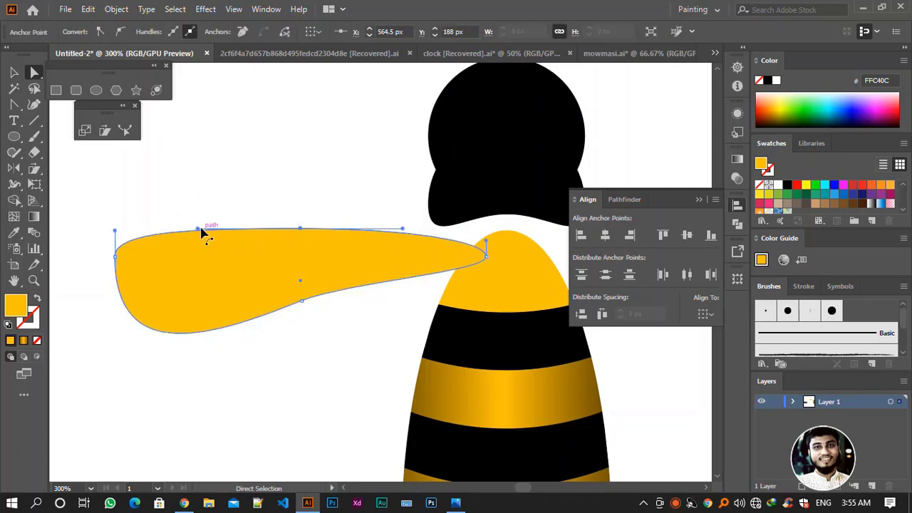
mouse_move(198, 229)
mouse_down()
mouse_move(130, 207)
mouse_move(142, 204)
mouse_up()
click(338, 162)
drag(337, 162, 291, 167)
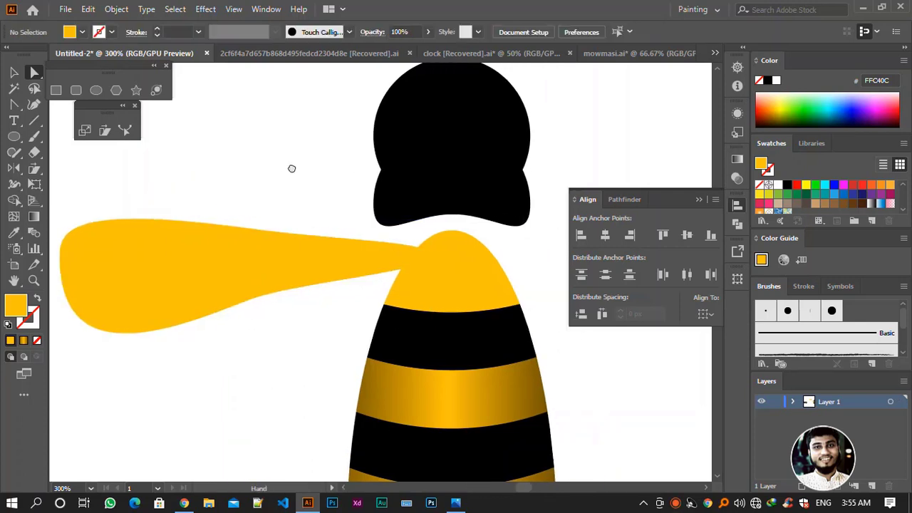
click(13, 71)
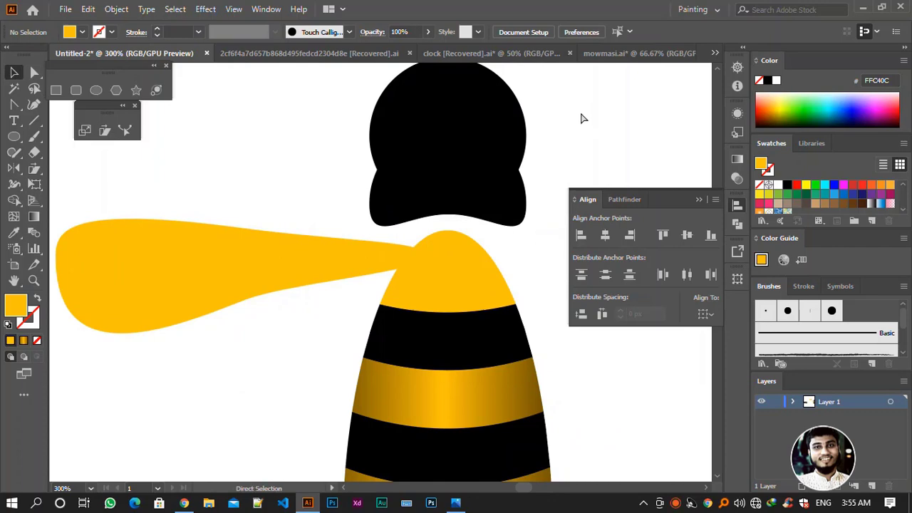
Zoom to 100%, tilt the yellow wing slightly, and nudge it onto the body
key(ctrl+1)
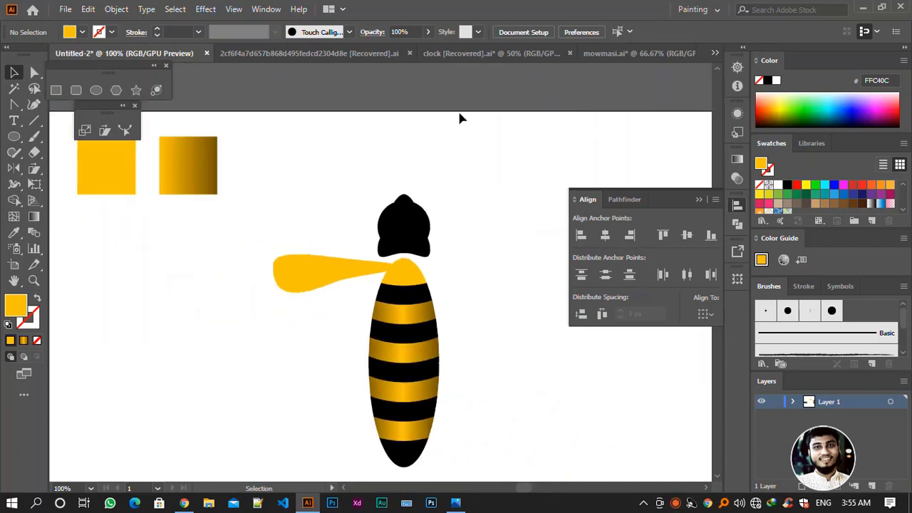
drag(300, 325, 300, 324)
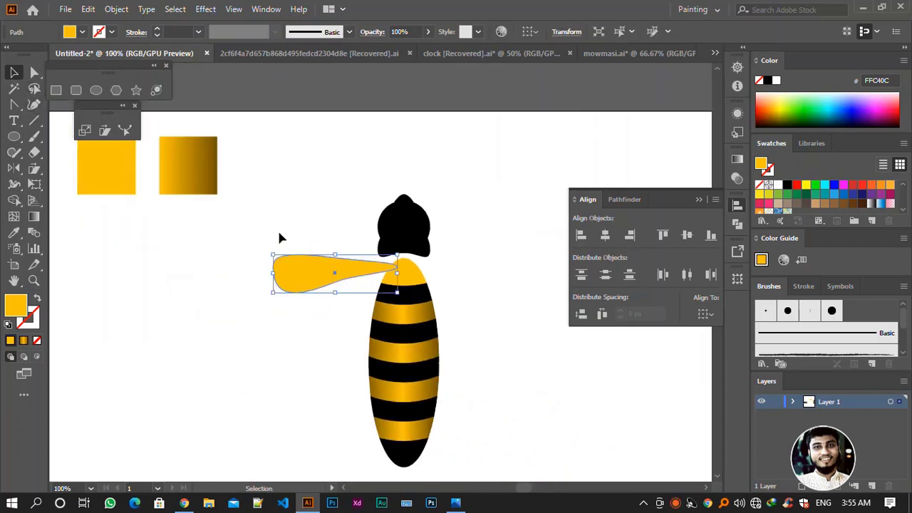
drag(267, 247, 269, 262)
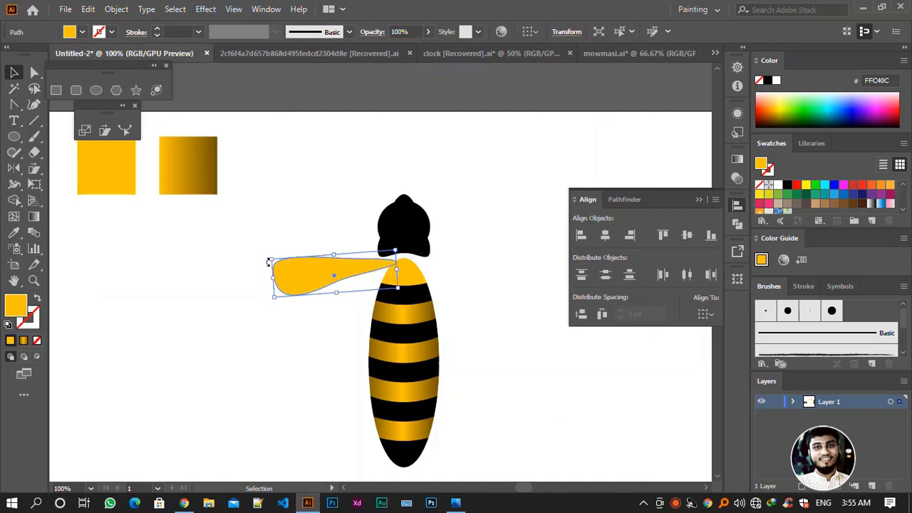
click(503, 237)
drag(328, 260, 332, 267)
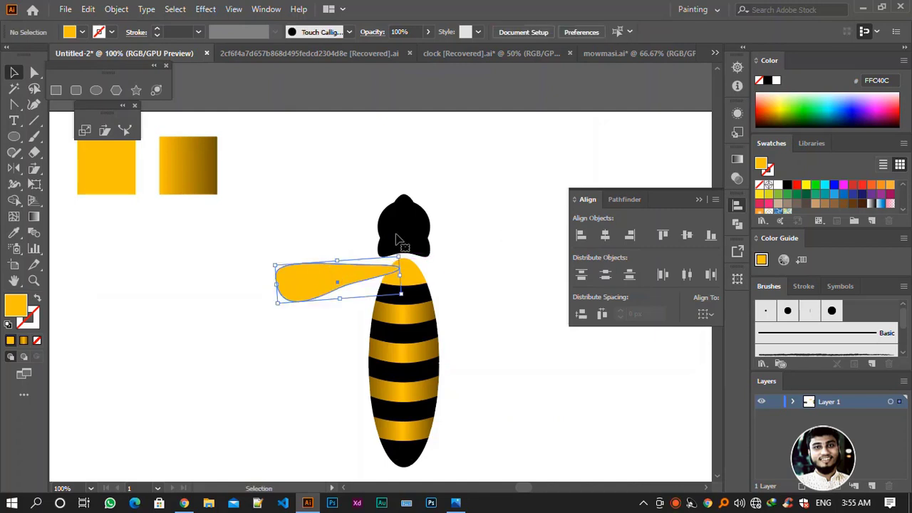
click(470, 245)
drag(470, 244, 436, 209)
Rotate the wing upward about 14 degrees and set it lower on the body
click(321, 245)
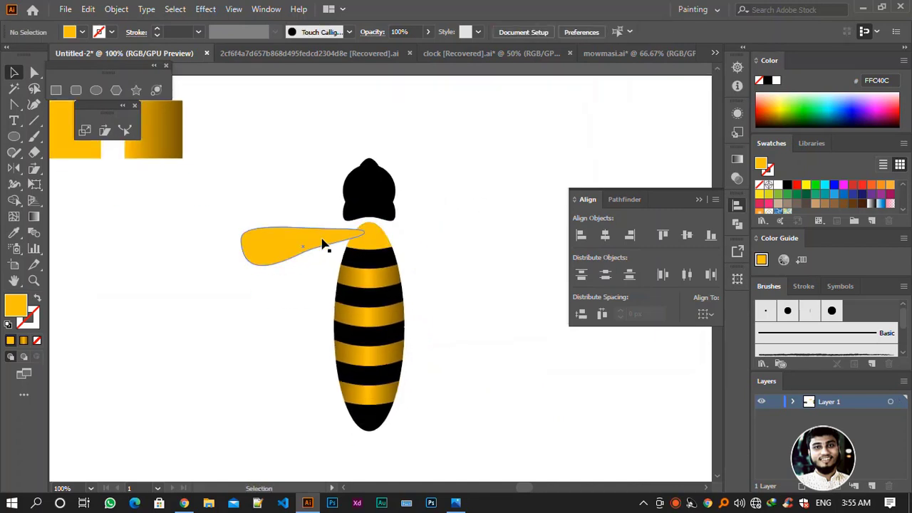
drag(234, 226, 246, 246)
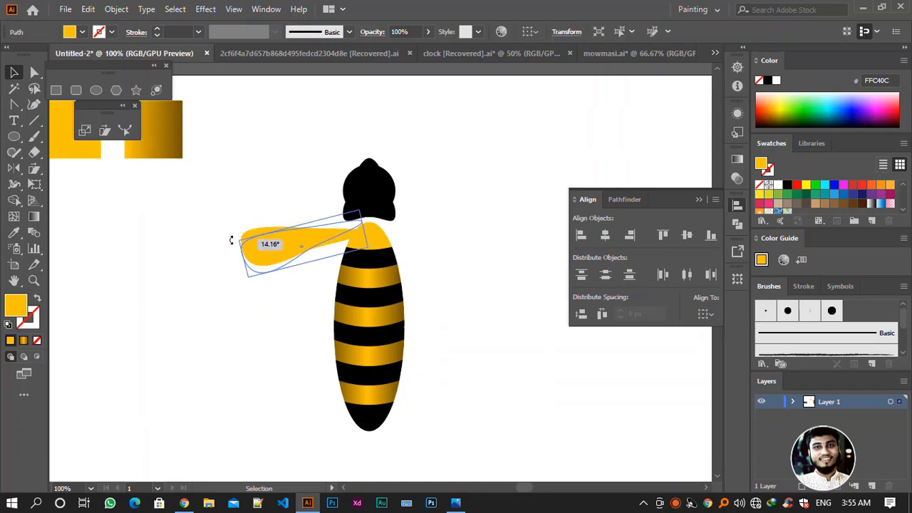
drag(308, 245, 314, 260)
click(460, 194)
drag(466, 201, 447, 201)
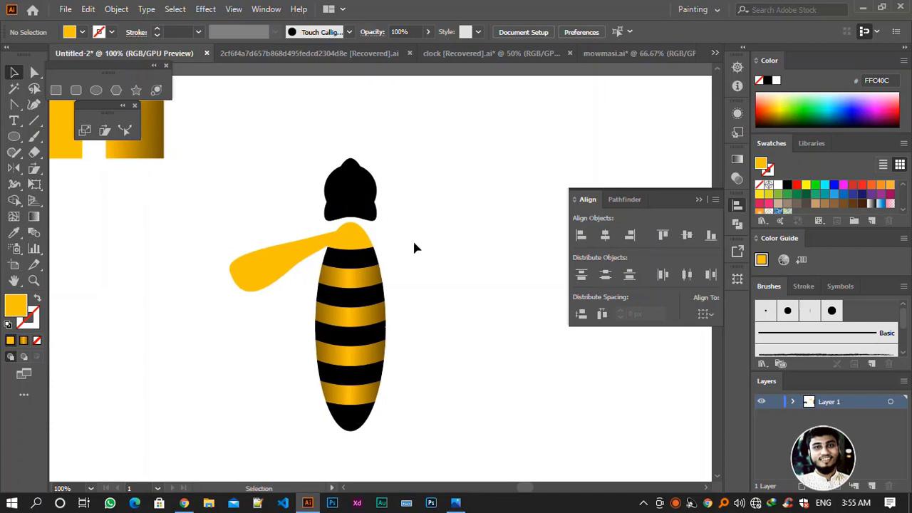
Try enlarging the wing, then undo it, keeping the wing shorter
click(289, 262)
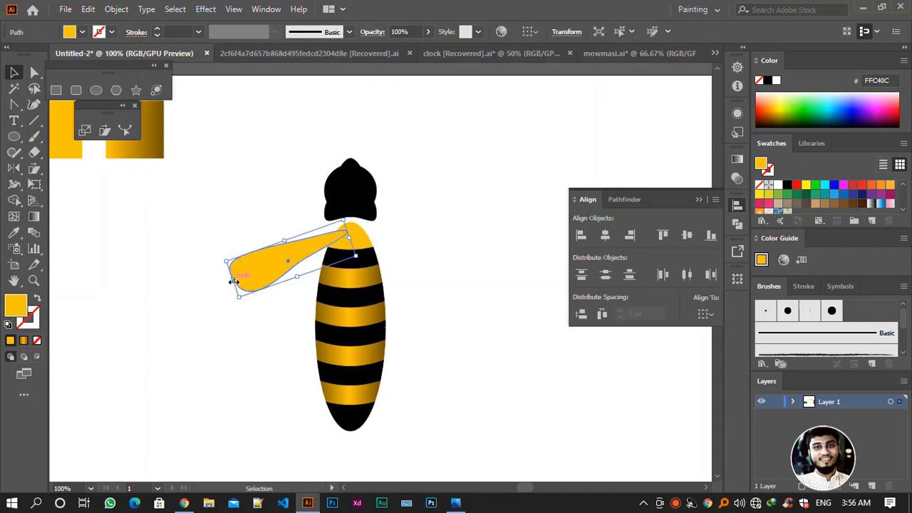
drag(234, 282, 186, 313)
click(437, 183)
drag(419, 199, 454, 186)
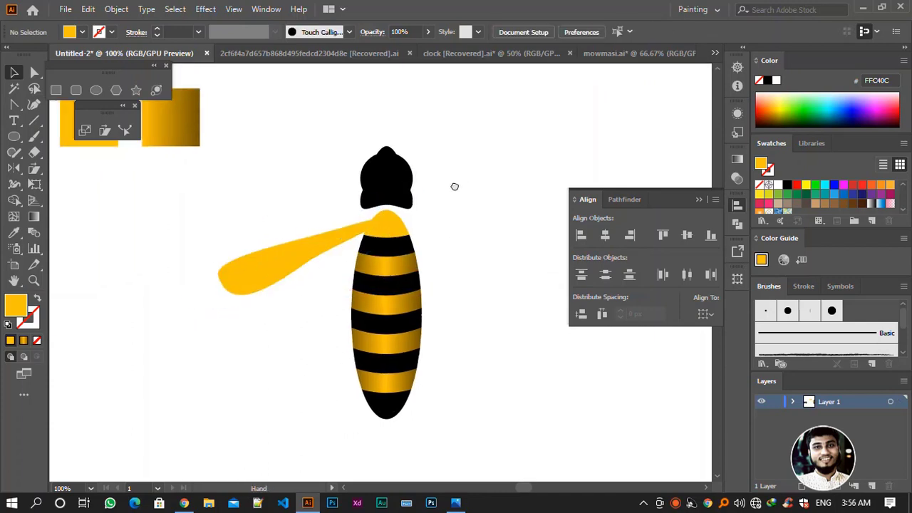
key(ctrl+z)
key(ctrl+z)
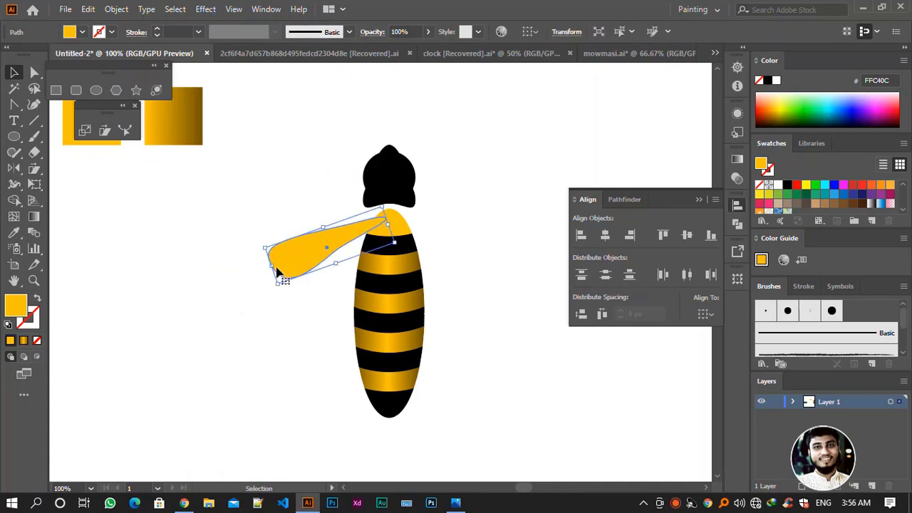
drag(272, 268, 268, 265)
key(ctrl+shift+a)
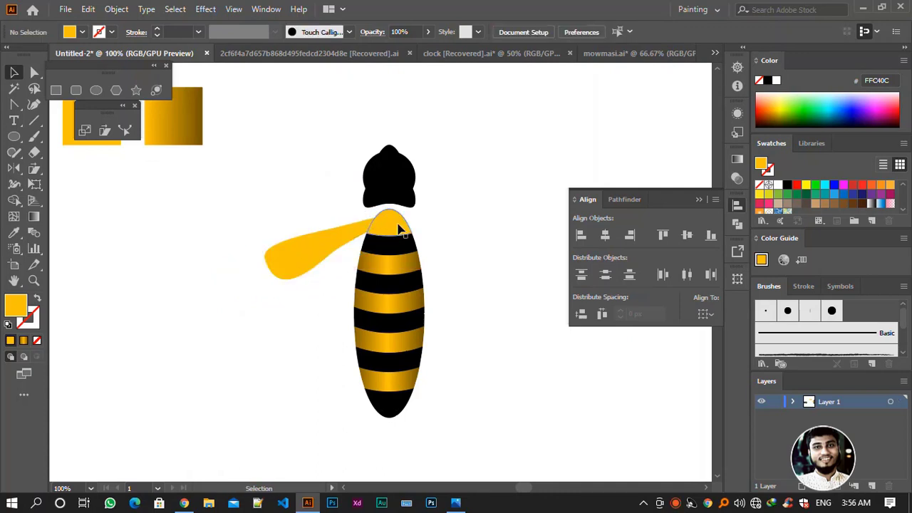
click(343, 236)
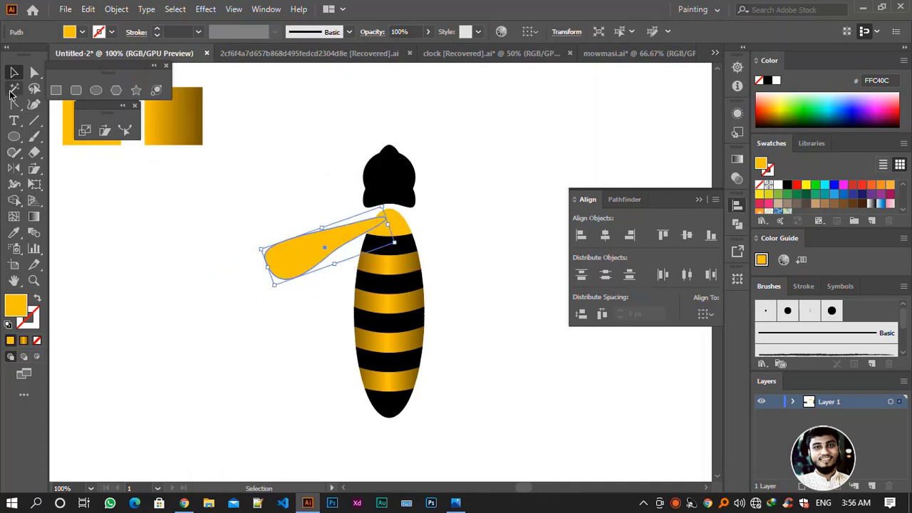
drag(13, 169, 103, 186)
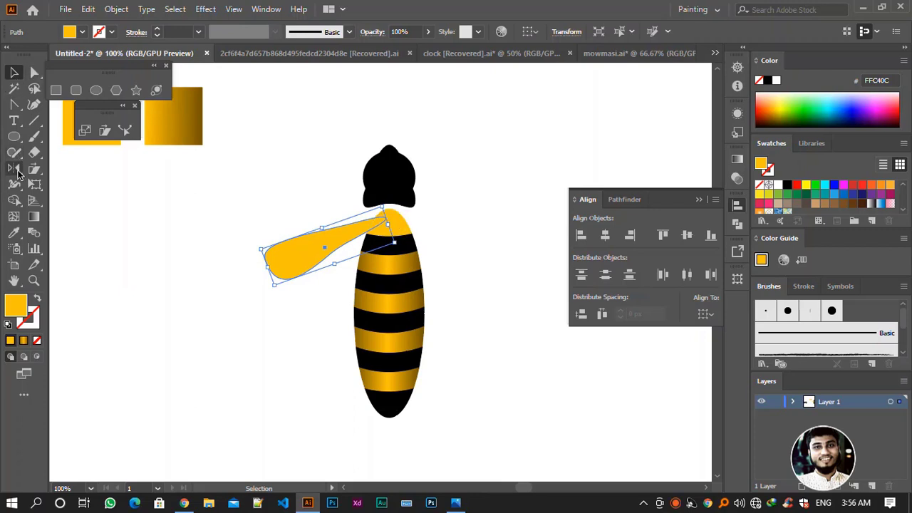
click(103, 185)
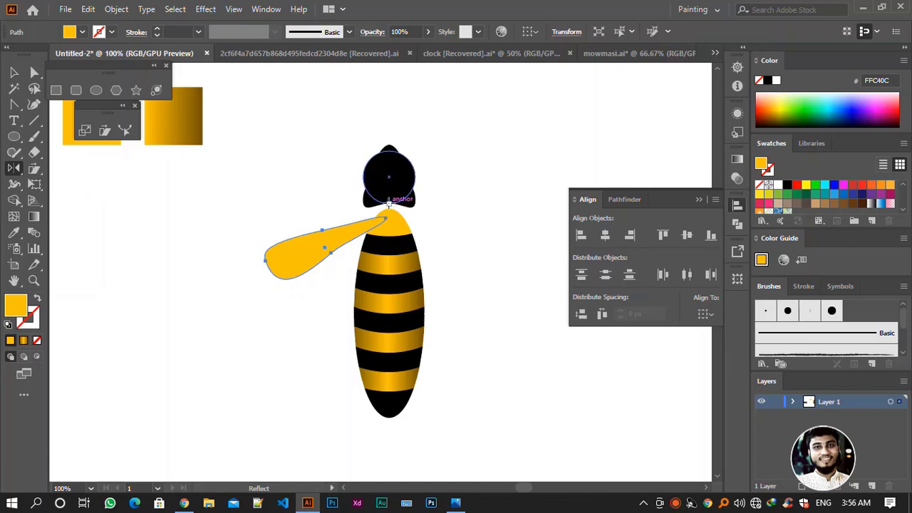
Reflect a copy of the wing across the horizontal axis to make a second wing
alt+click(388, 203)
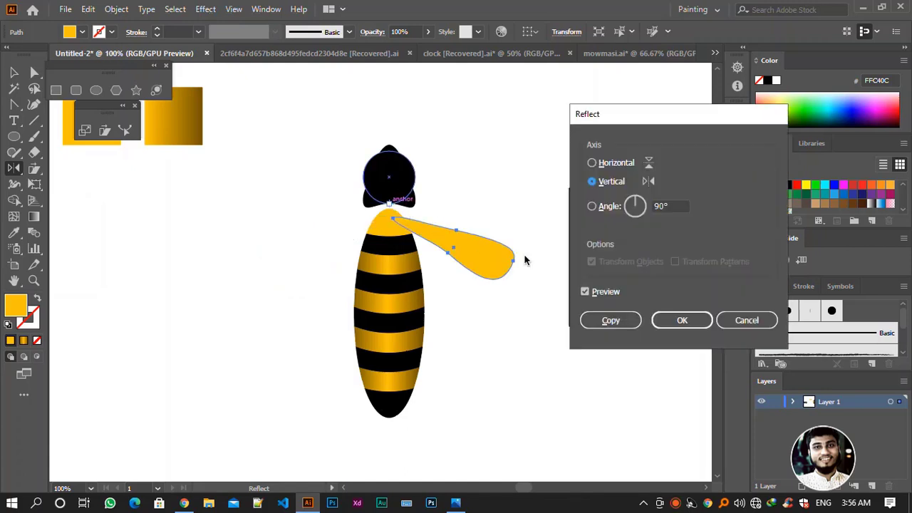
click(604, 164)
click(610, 320)
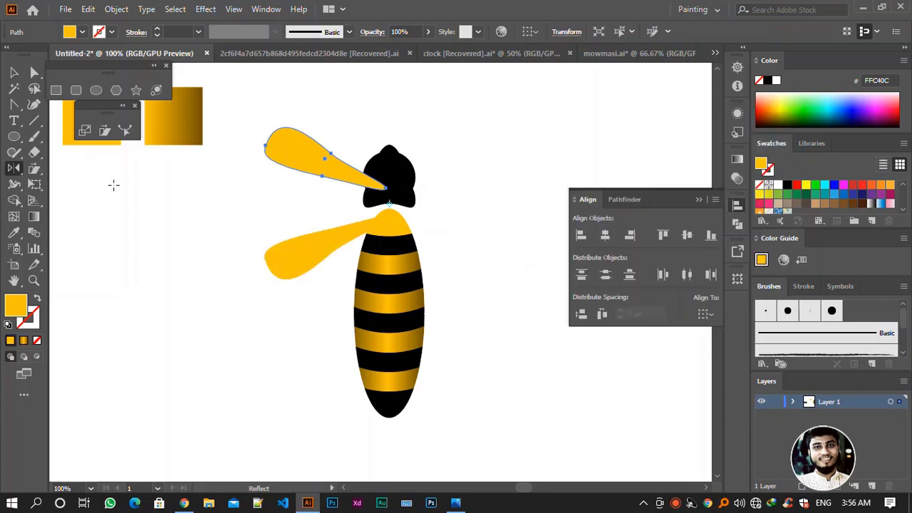
Send the top wing to the back, behind the head
click(13, 73)
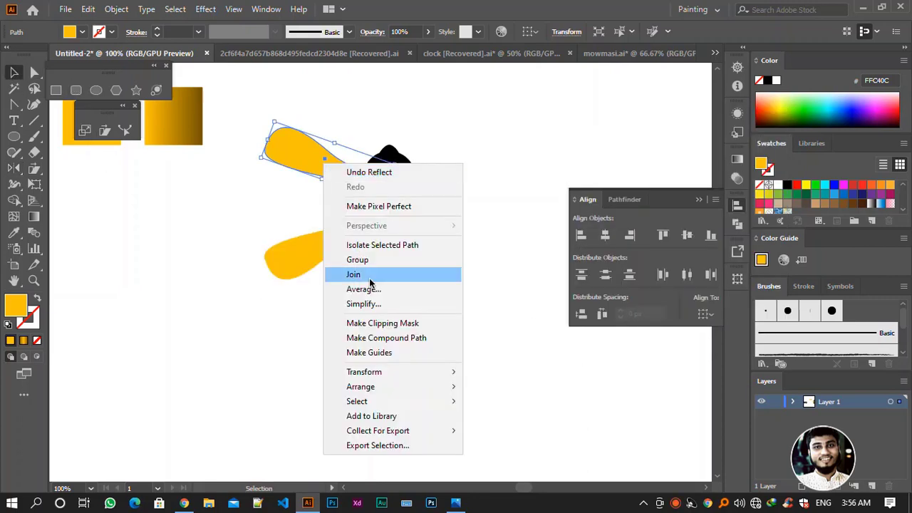
right_click(324, 163)
click(526, 430)
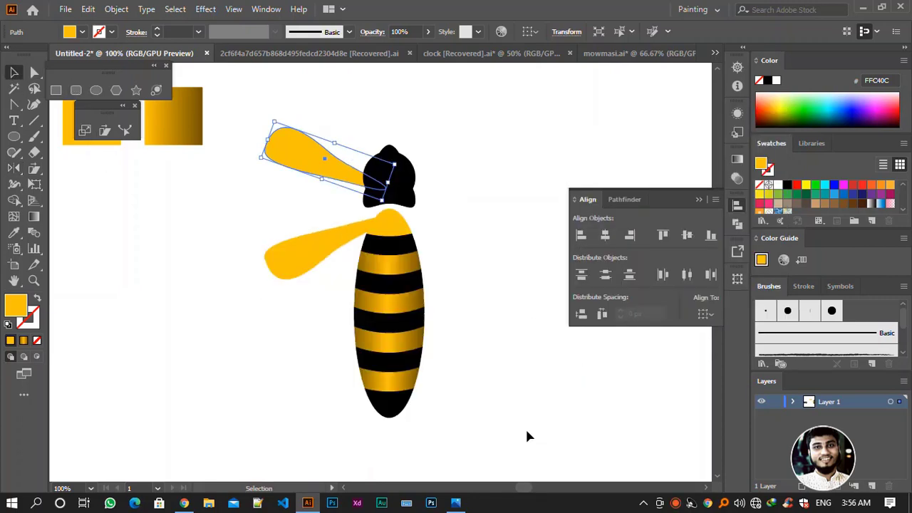
click(313, 196)
Rotate the top wing 12° around the head's anchor point
click(322, 177)
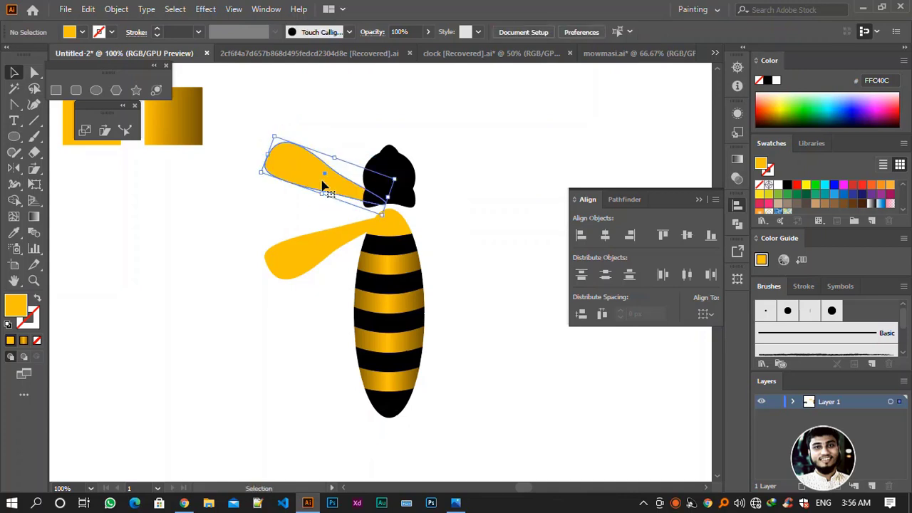
click(505, 176)
drag(459, 204, 433, 211)
click(297, 182)
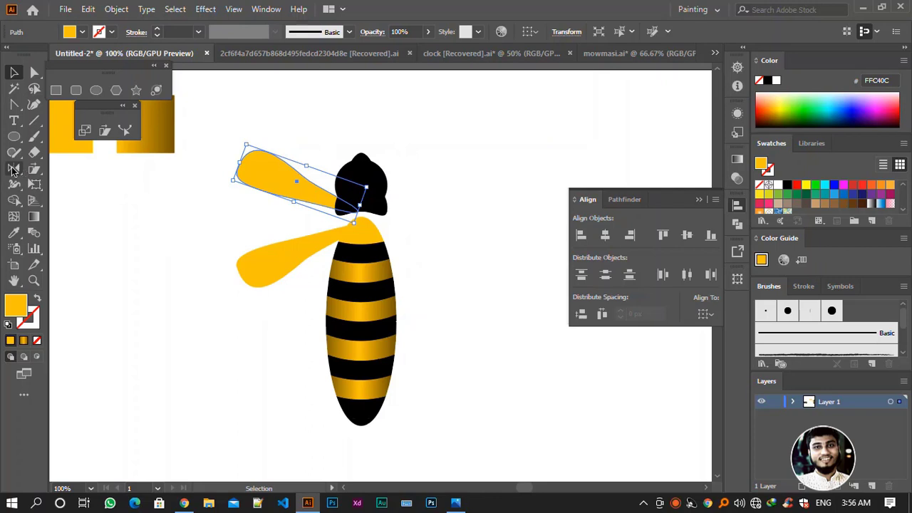
drag(14, 168, 71, 169)
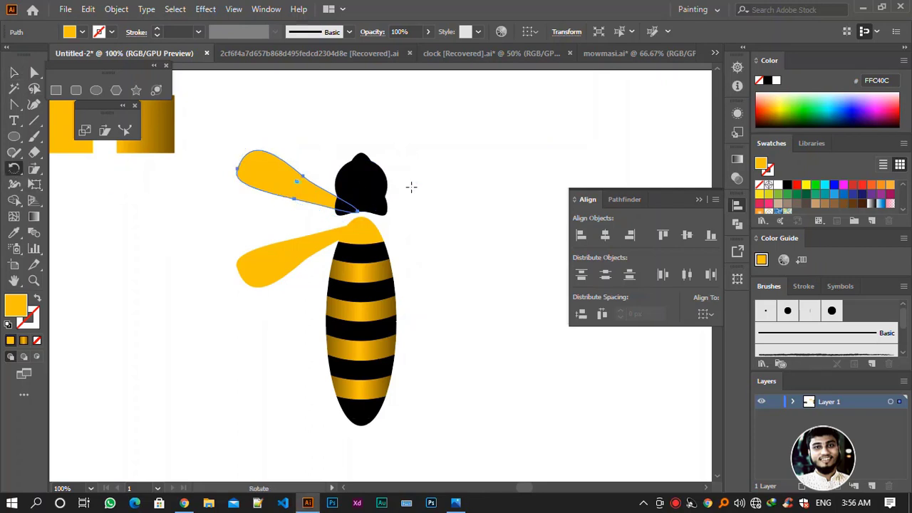
alt+click(359, 210)
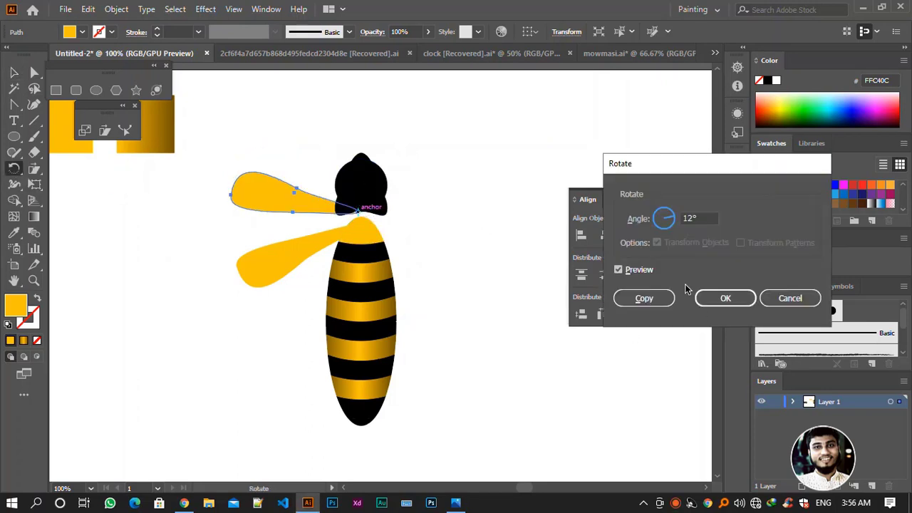
click(652, 302)
click(16, 75)
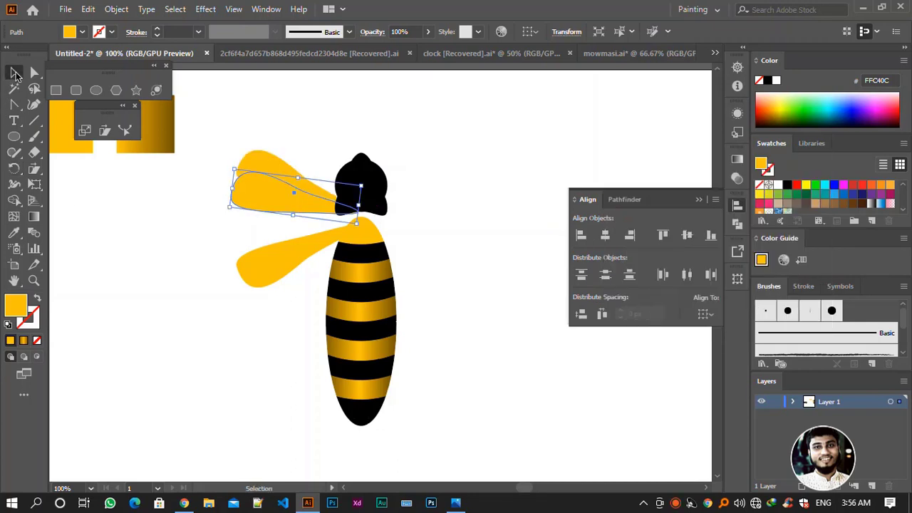
Deselect, then pick the top wing's outer anchor point with Direct Selection
click(402, 151)
scroll(412, 198, right, 2)
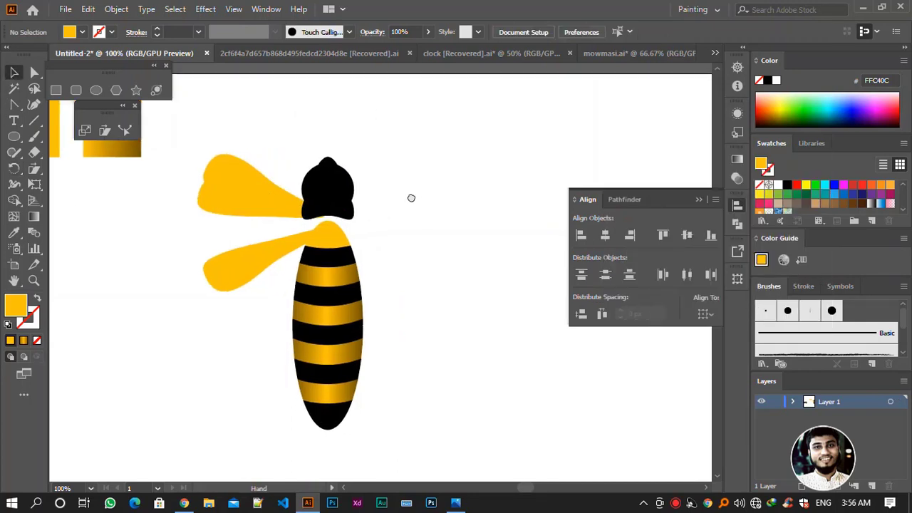
click(240, 175)
key(ctrl+shift+a)
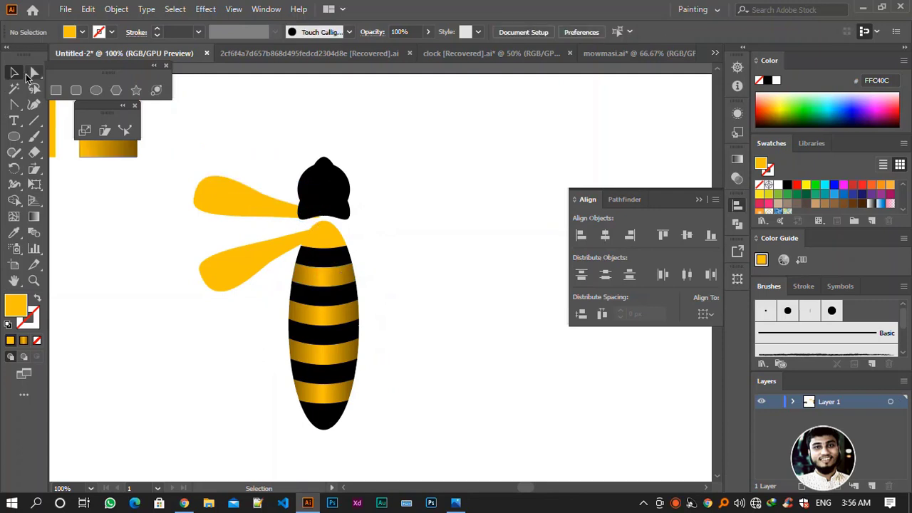
click(35, 72)
mouse_move(216, 229)
mouse_down()
mouse_move(201, 239)
mouse_move(193, 231)
mouse_up()
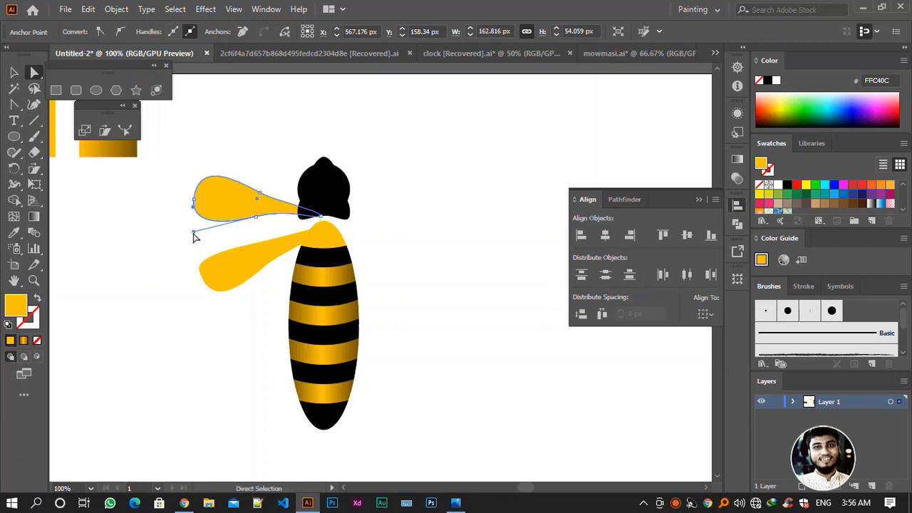
Bend the upper wing's lower edge down and stretch the wing further left
click(429, 208)
key(ctrl+z)
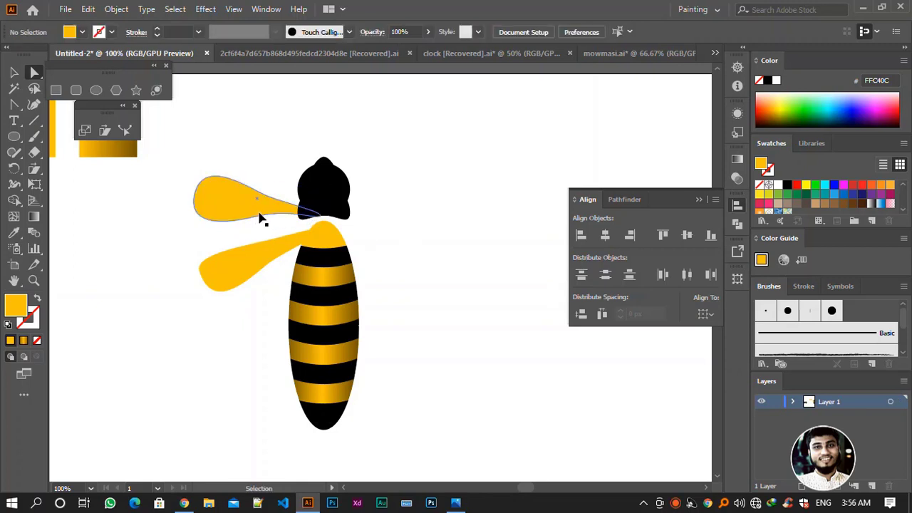
click(250, 217)
drag(254, 221, 238, 236)
click(224, 208)
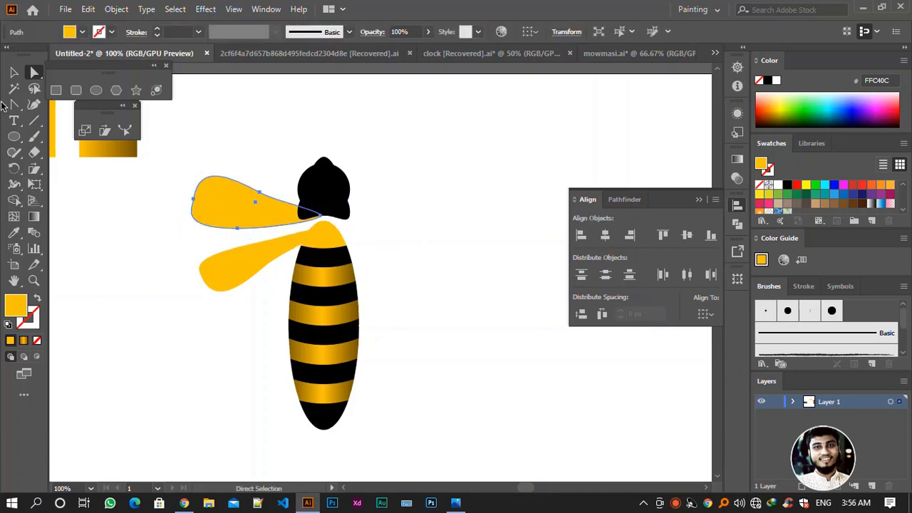
click(14, 72)
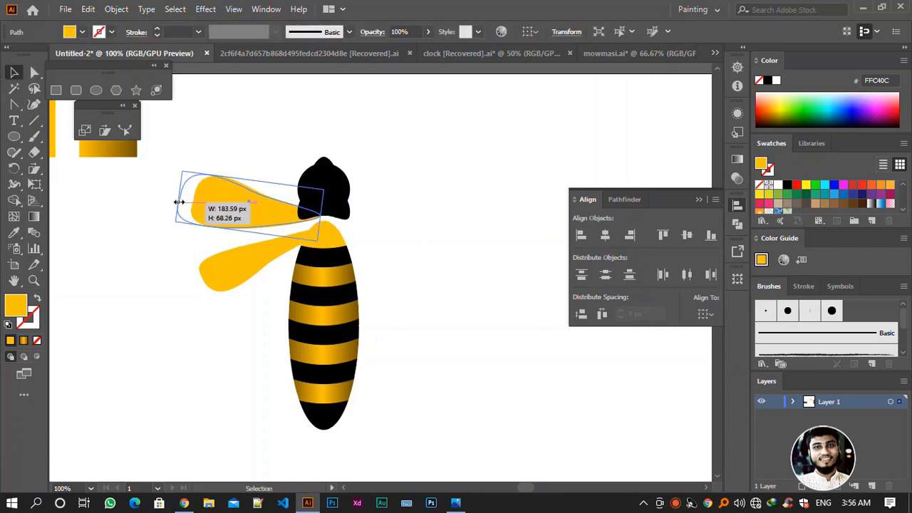
drag(193, 202, 174, 201)
Raise the upper wing's top curve so it bulges higher toward the outer end
click(396, 188)
click(246, 219)
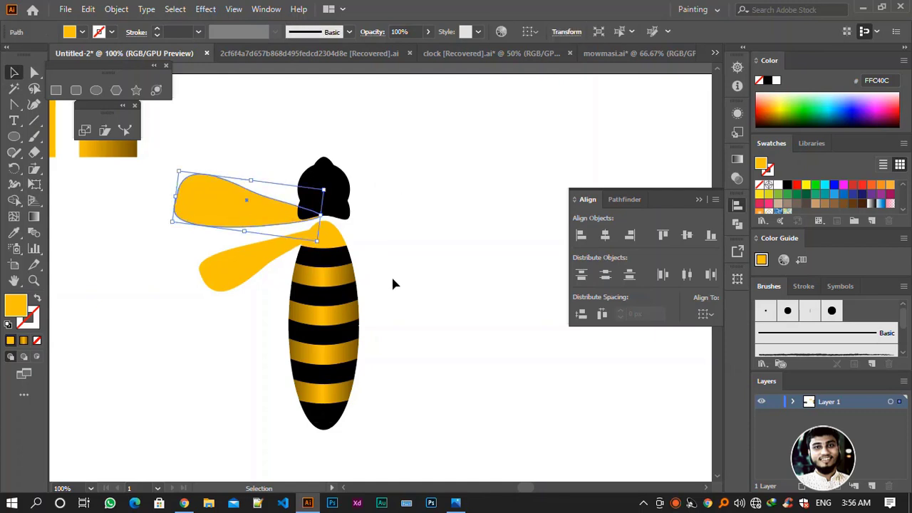
click(421, 285)
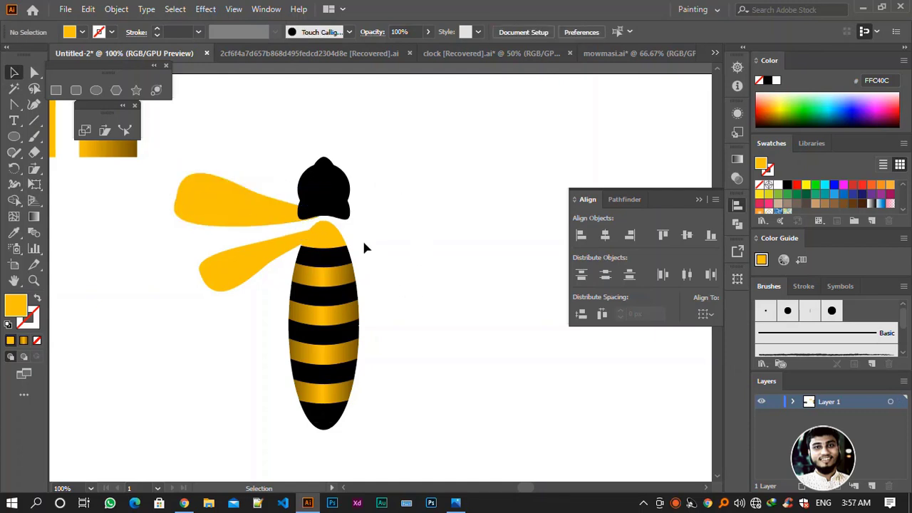
click(238, 211)
click(439, 281)
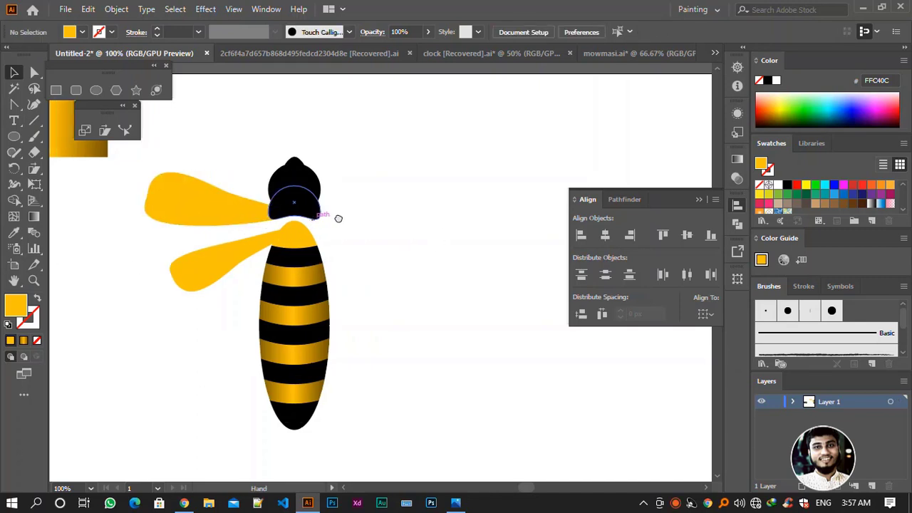
scroll(357, 221, right, 2)
click(194, 210)
click(34, 72)
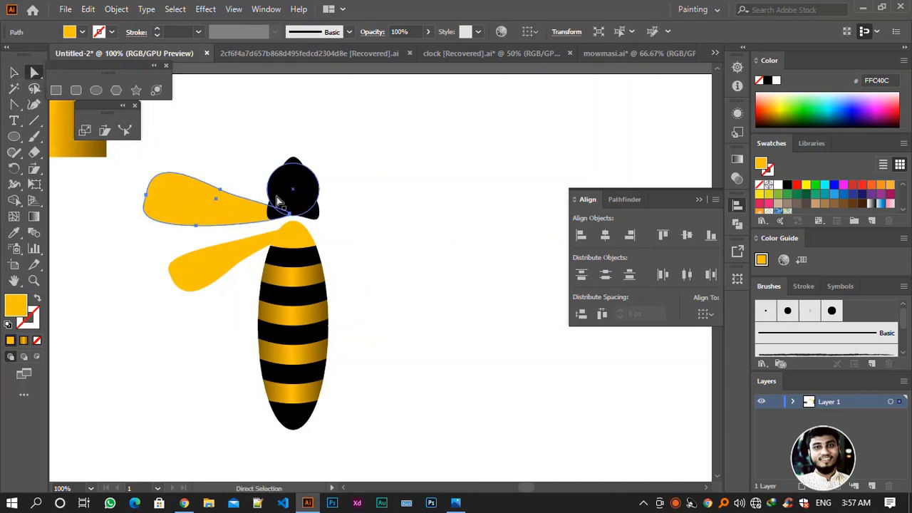
click(218, 198)
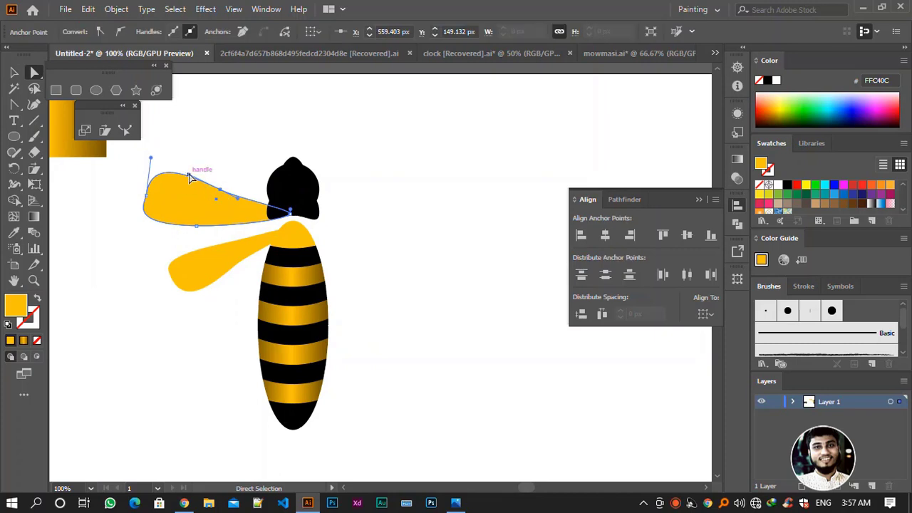
drag(190, 177, 187, 171)
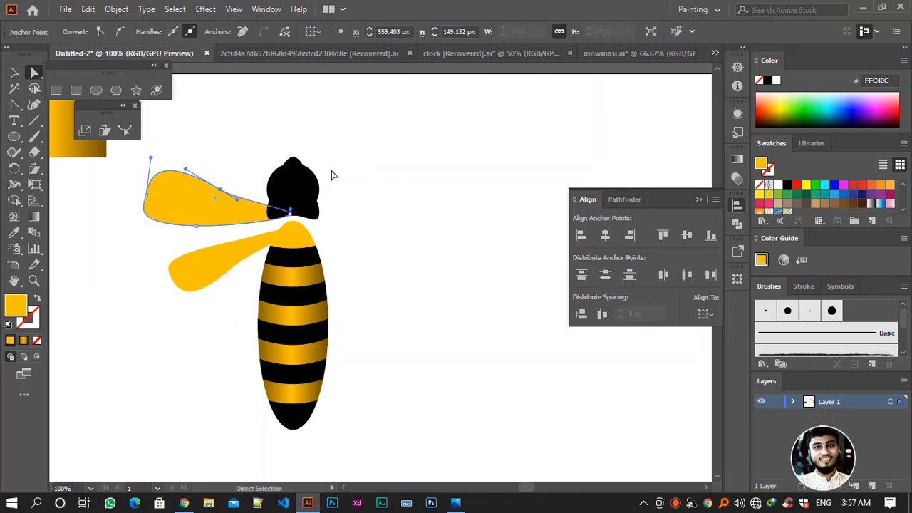
click(403, 173)
drag(403, 183, 376, 191)
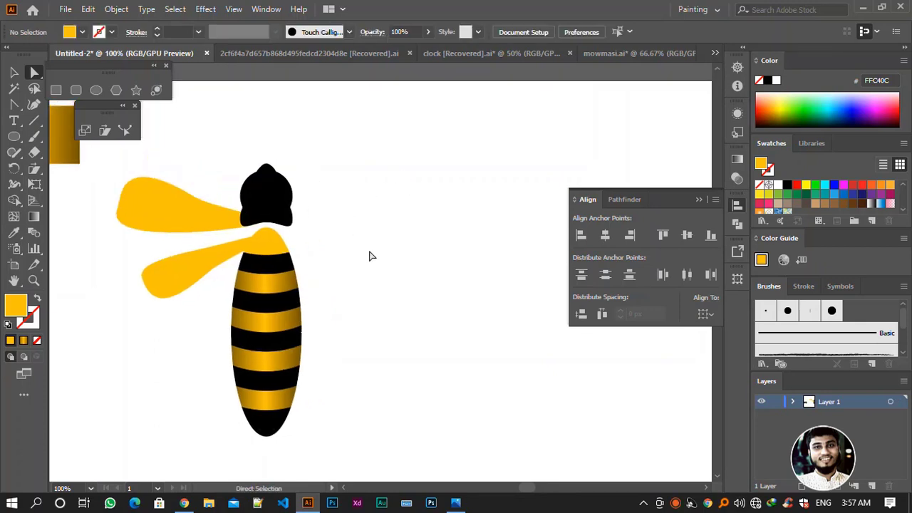
click(13, 72)
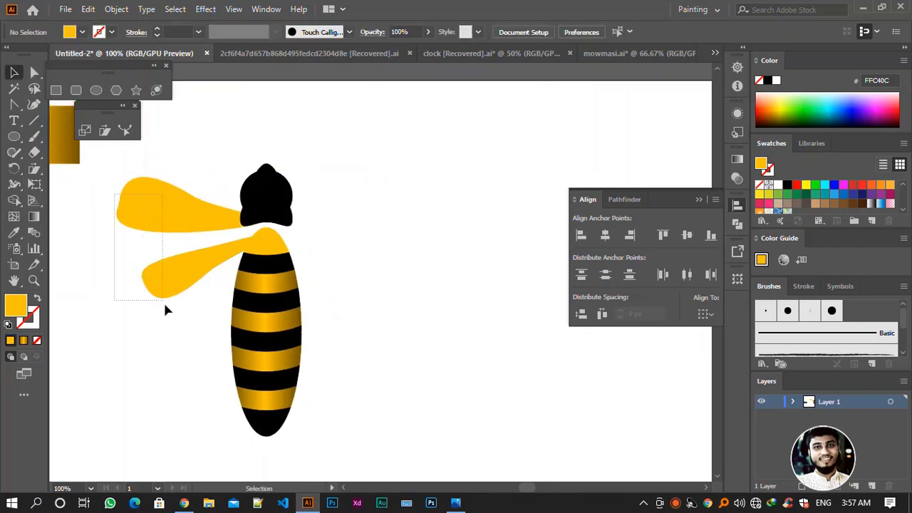
Select both yellow wings and group them together
drag(164, 305, 164, 302)
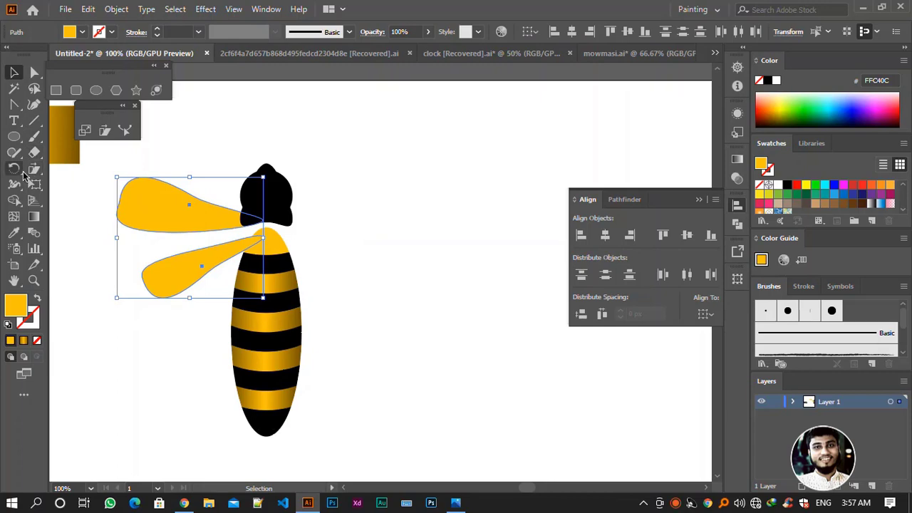
click(17, 169)
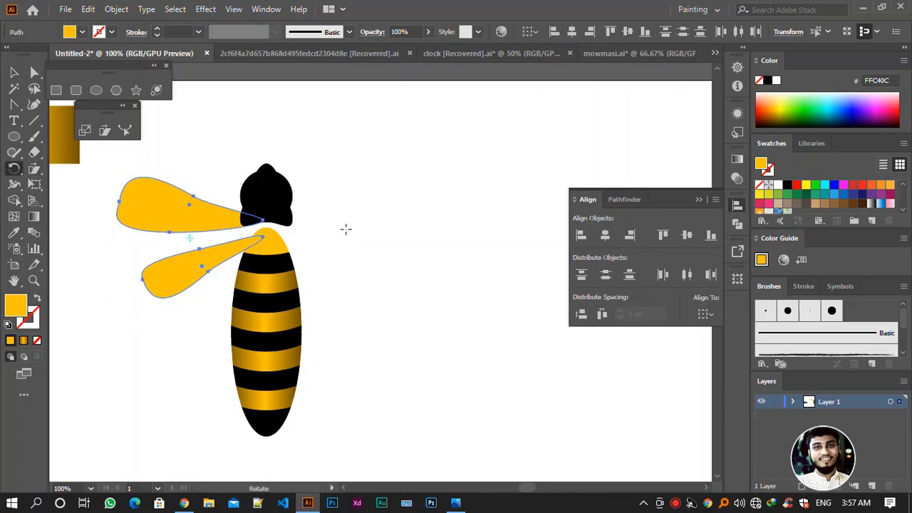
alt+click(263, 220)
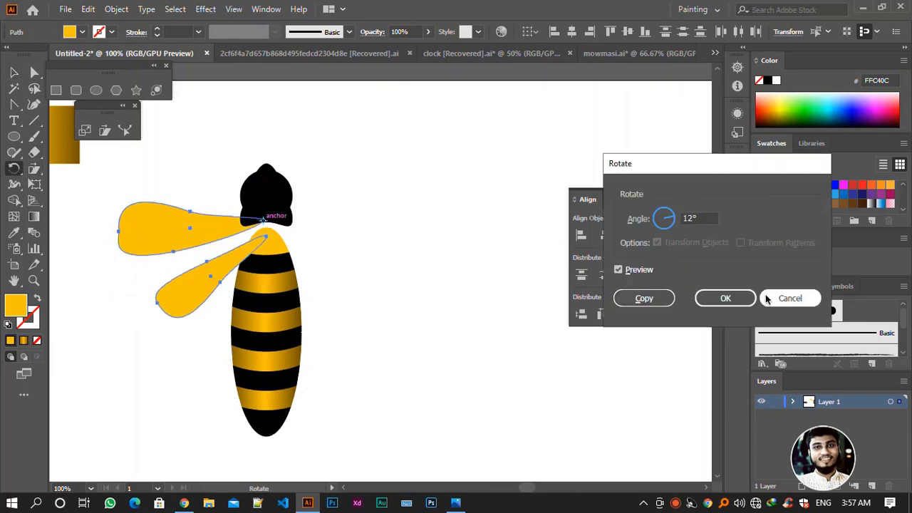
click(773, 298)
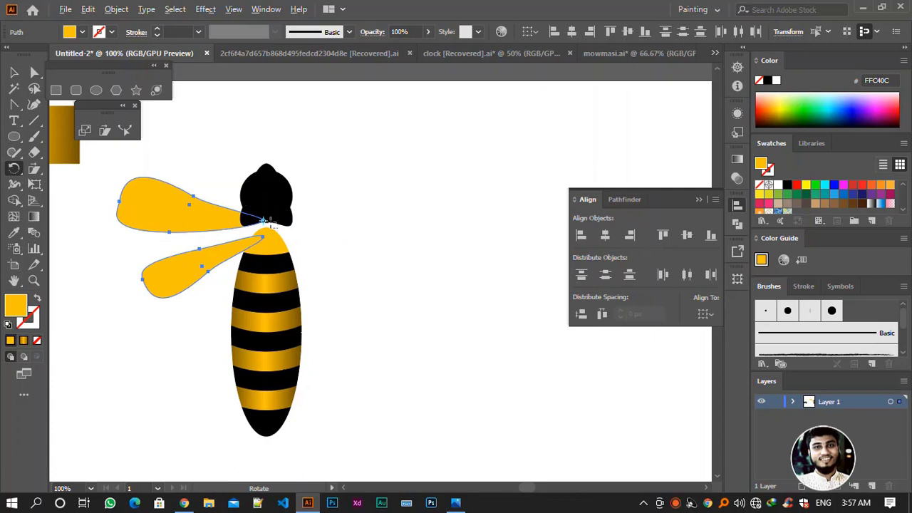
click(14, 72)
click(474, 152)
drag(197, 345, 197, 345)
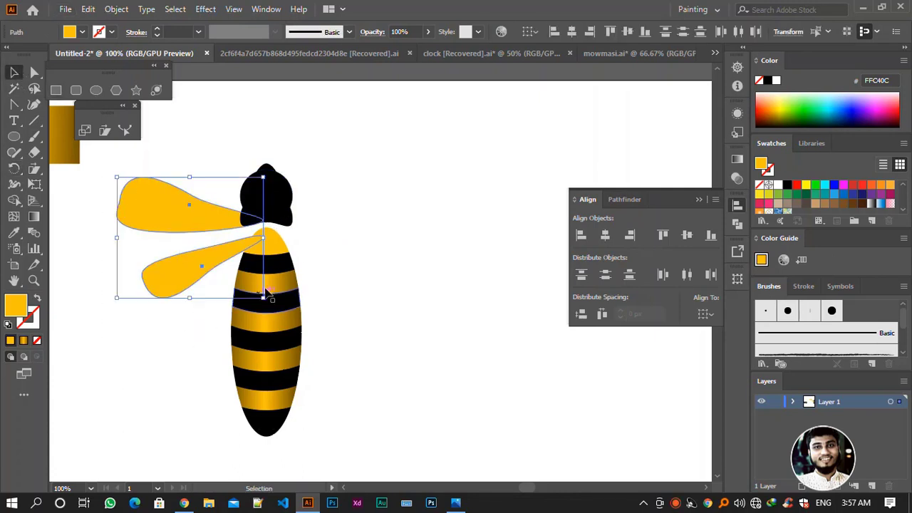
right_click(188, 268)
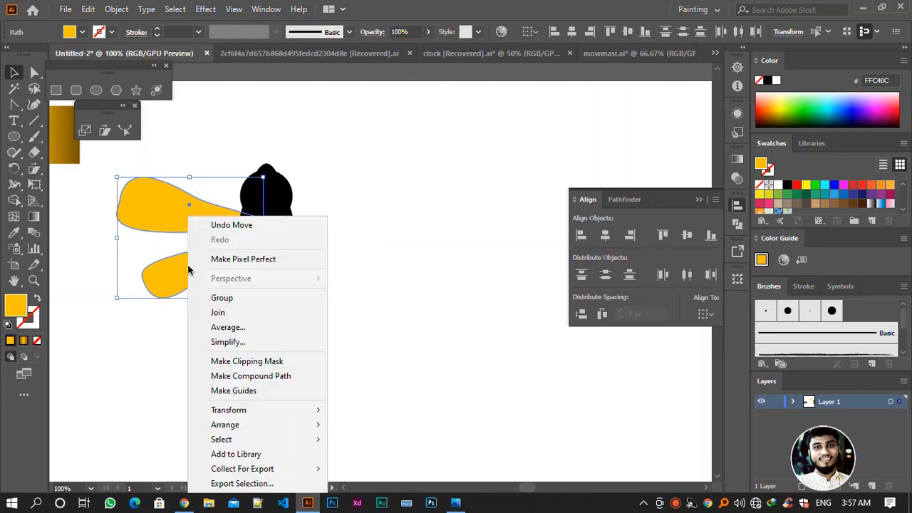
click(242, 298)
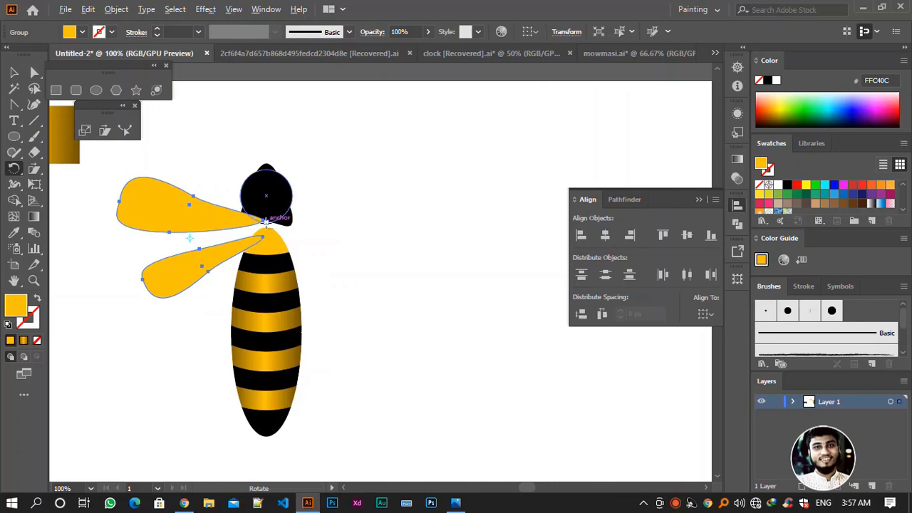
Swing the wing group around the head anchor to spread the wings, then zoom to 200%
alt+click(266, 222)
click(790, 301)
drag(258, 240, 266, 226)
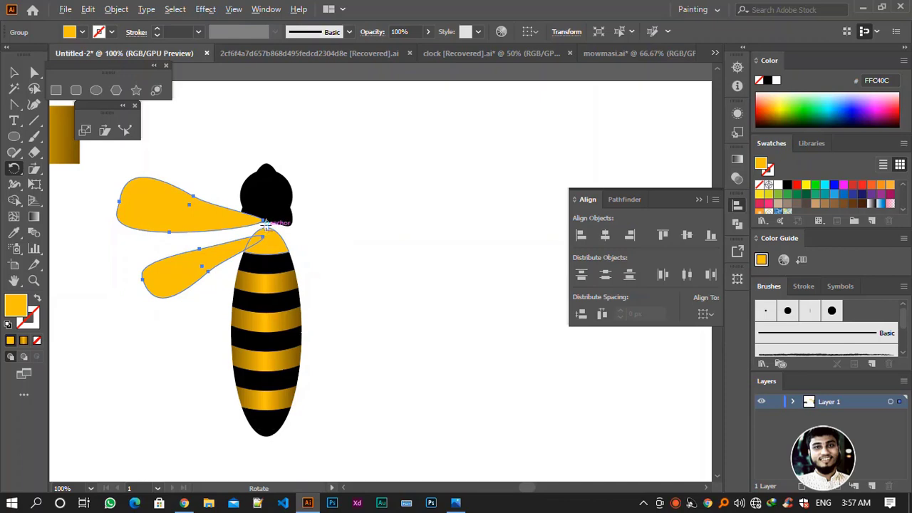
alt+click(265, 222)
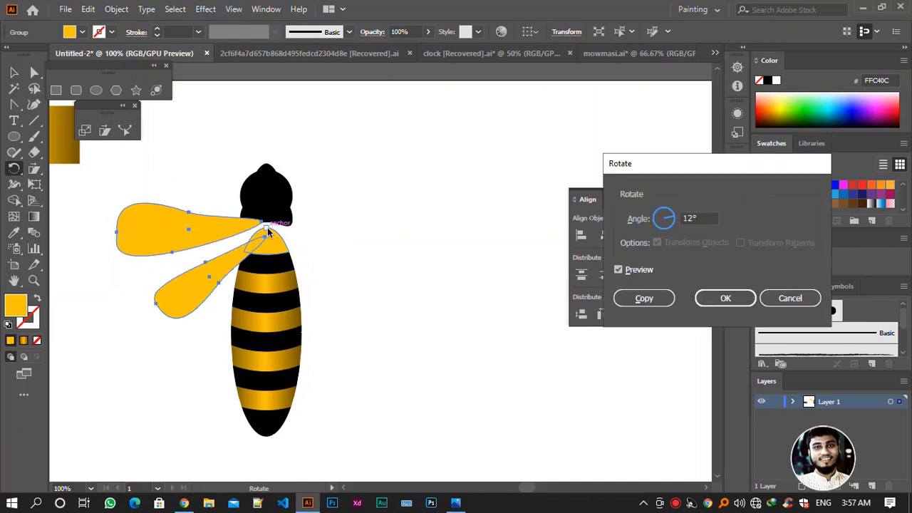
click(803, 300)
key(ctrl+plus)
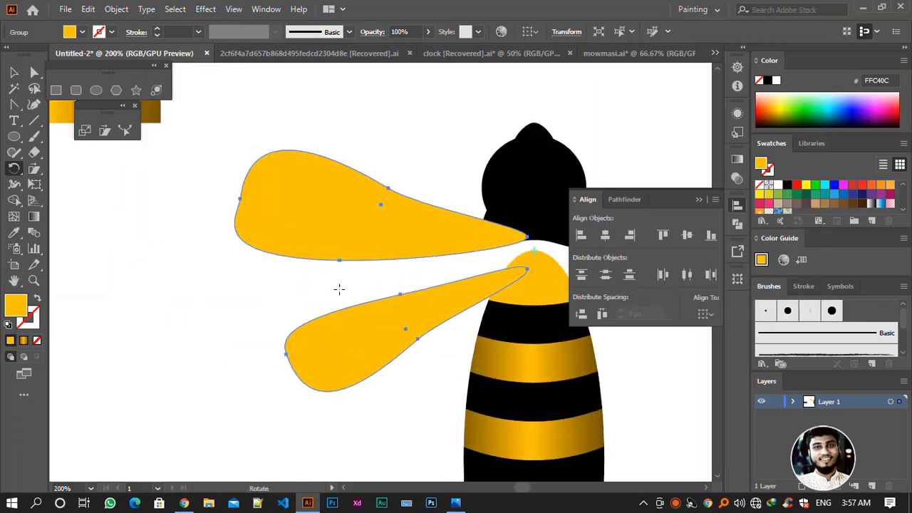
drag(339, 288, 206, 270)
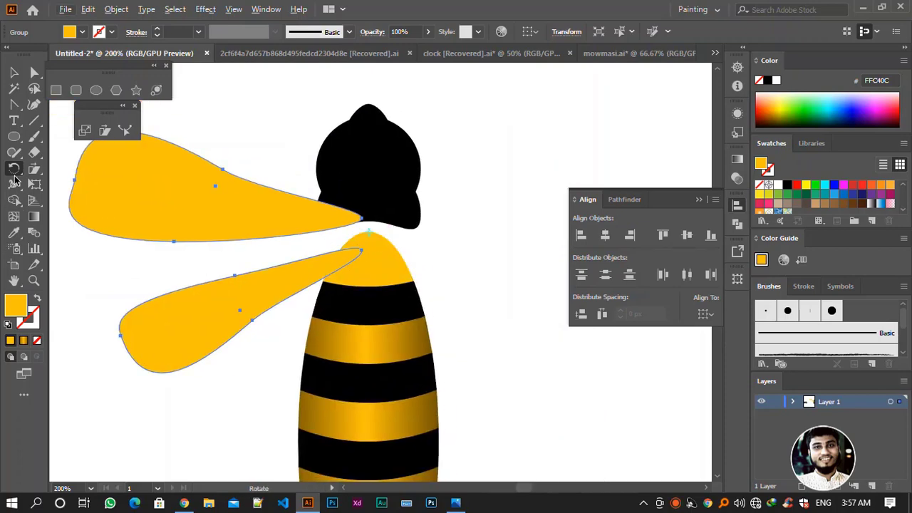
drag(14, 168, 84, 187)
click(75, 185)
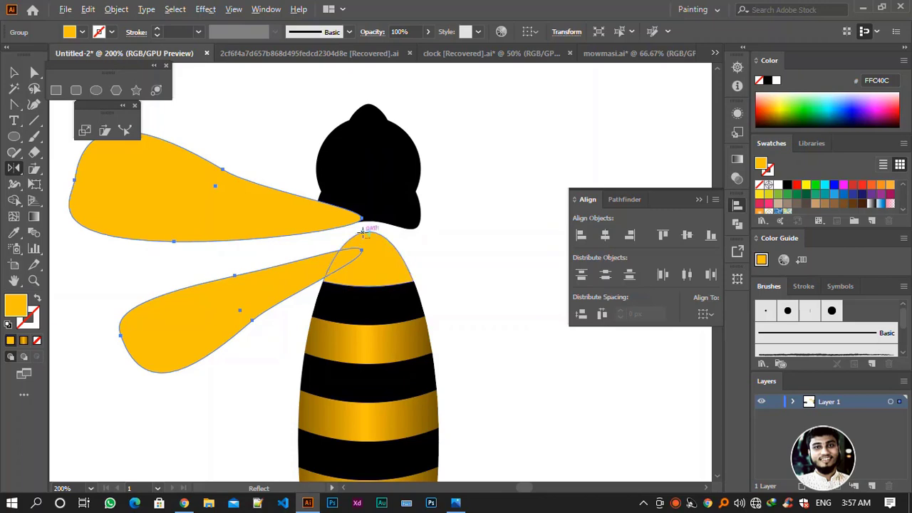
Make a vertically mirrored copy of the wing pair with Reflect
alt+click(370, 230)
click(592, 182)
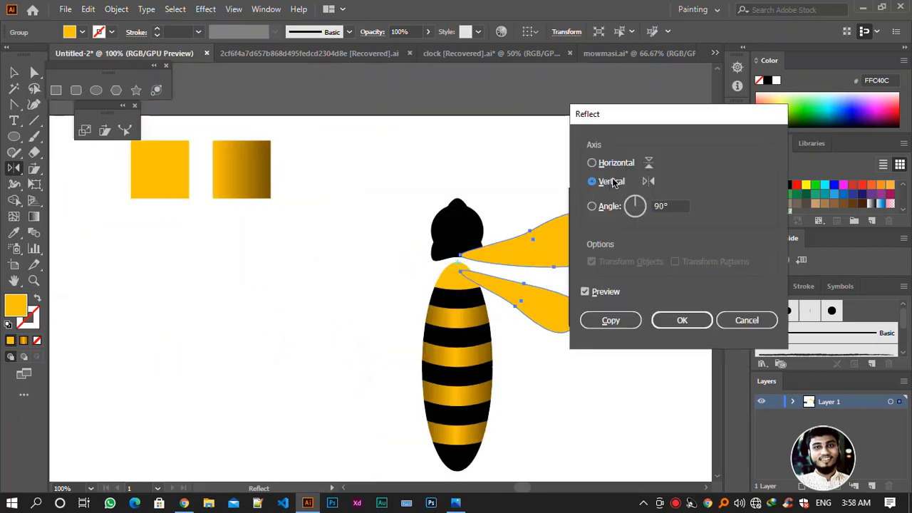
click(610, 321)
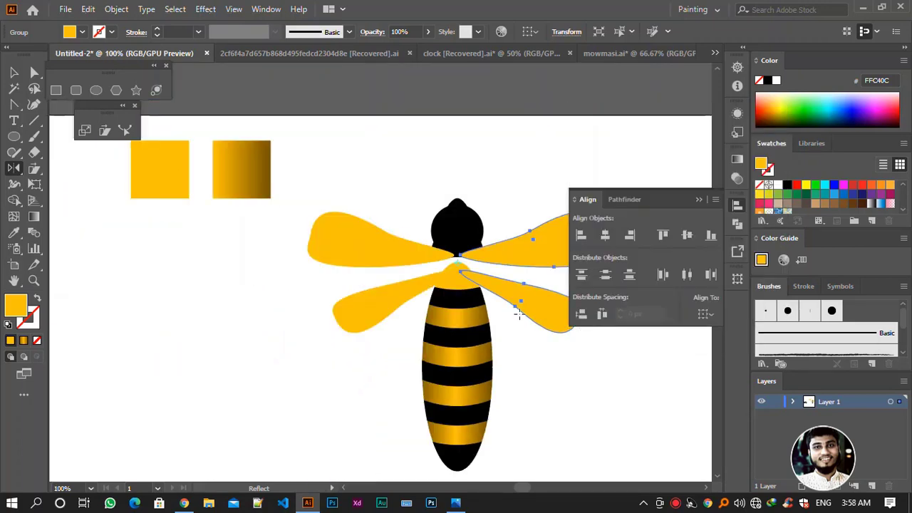
click(13, 72)
Send the left and right wing pairs to the back, then zoom in on the head
click(393, 123)
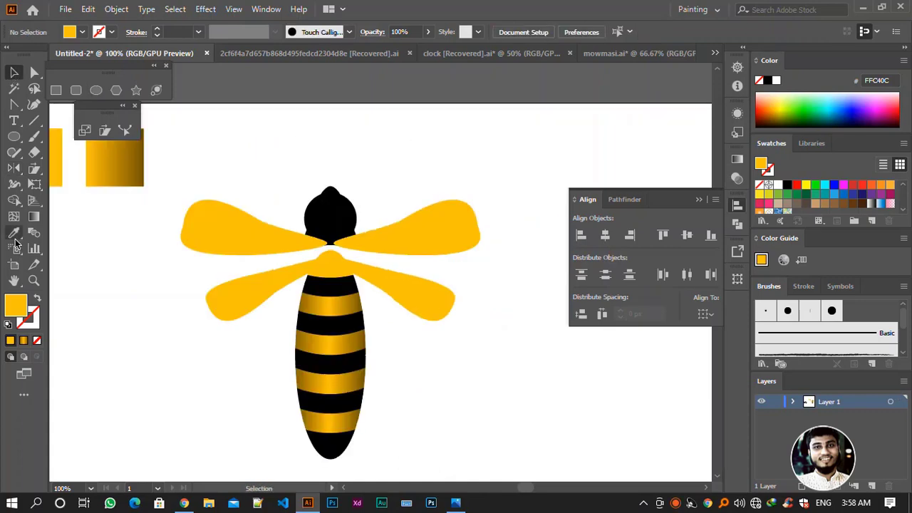
click(257, 230)
right_click(256, 223)
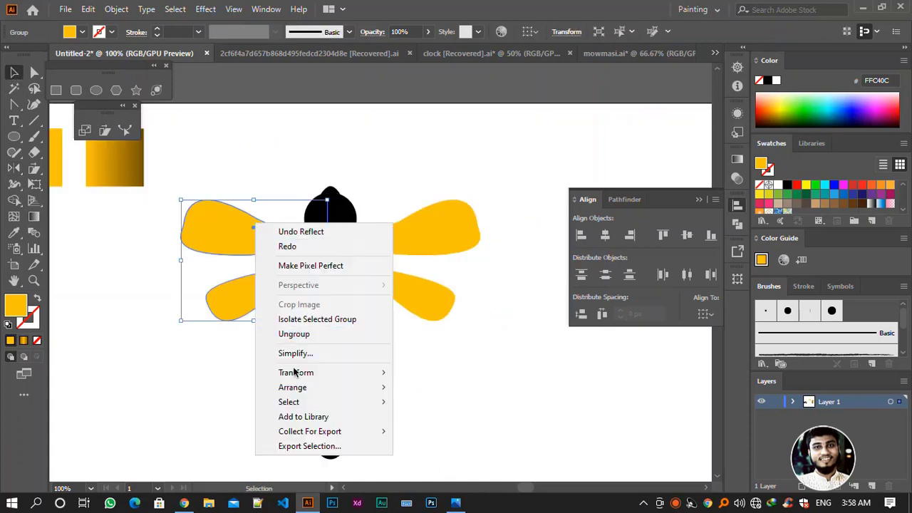
click(463, 431)
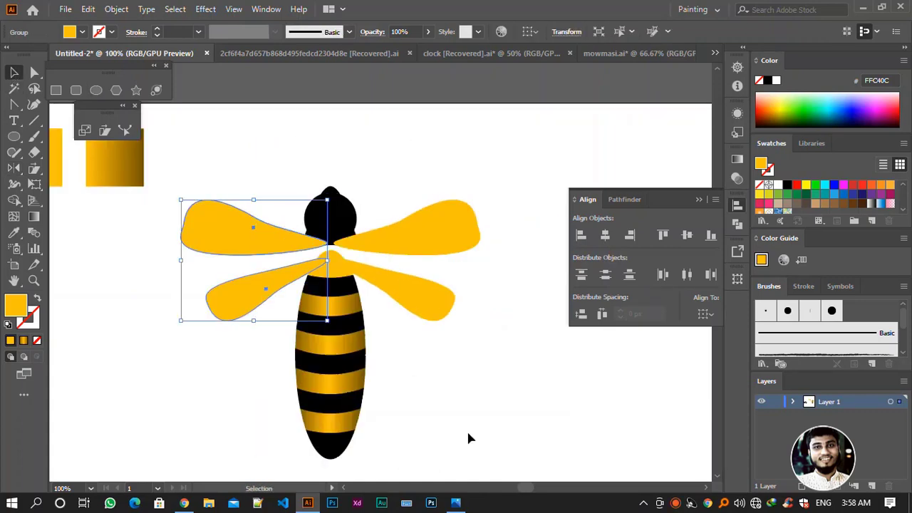
click(484, 184)
click(391, 316)
right_click(420, 251)
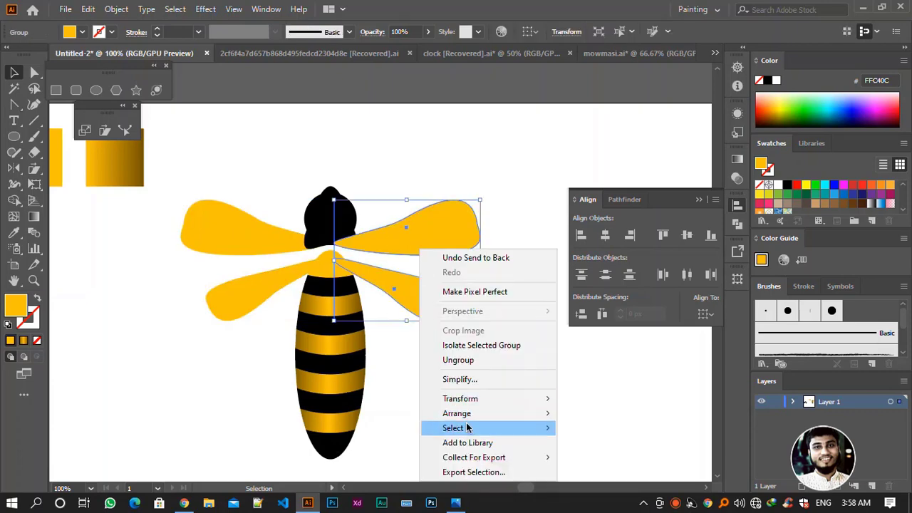
click(599, 458)
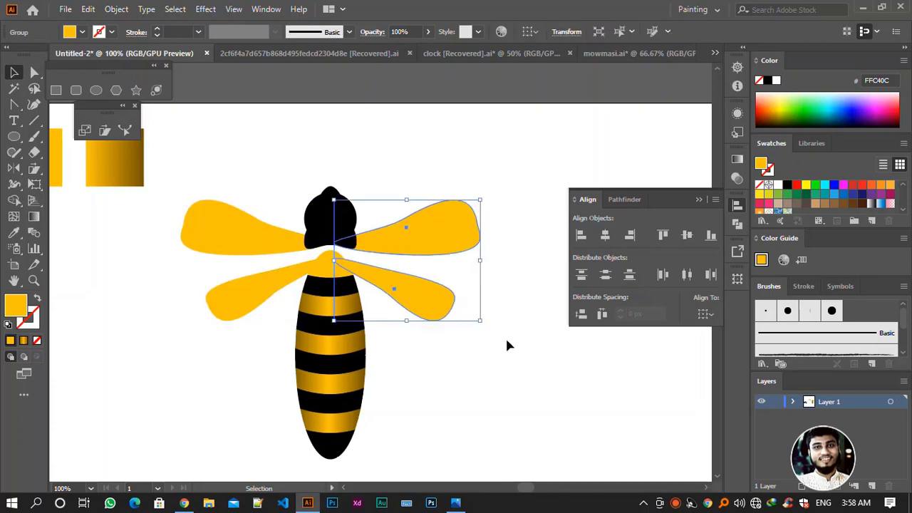
click(506, 344)
key(ctrl+plus)
click(14, 105)
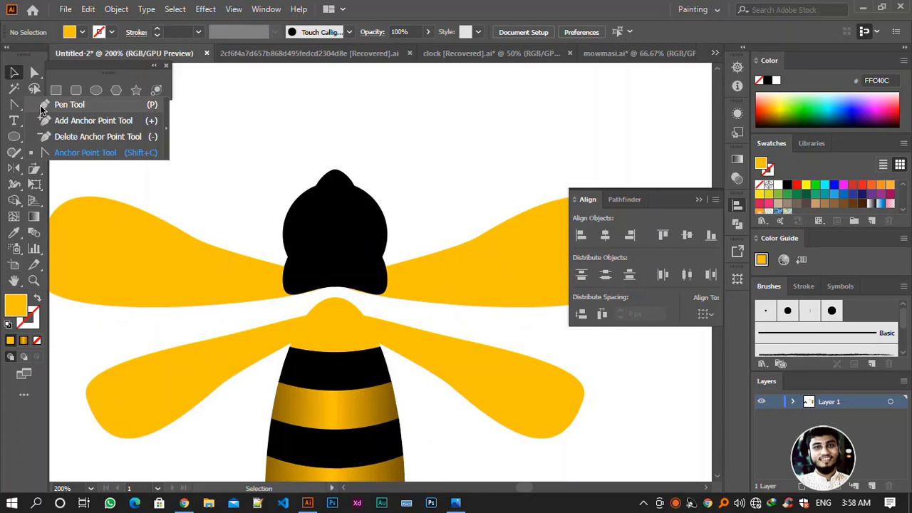
Draw the first antenna curving up-left from the head top as a yellow stroke
click(42, 107)
drag(287, 257, 319, 212)
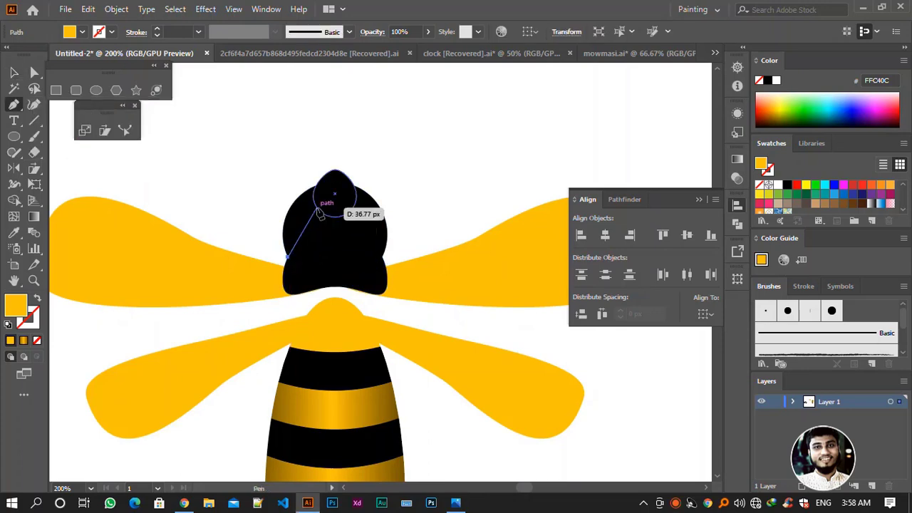
key(ctrl+z)
click(319, 191)
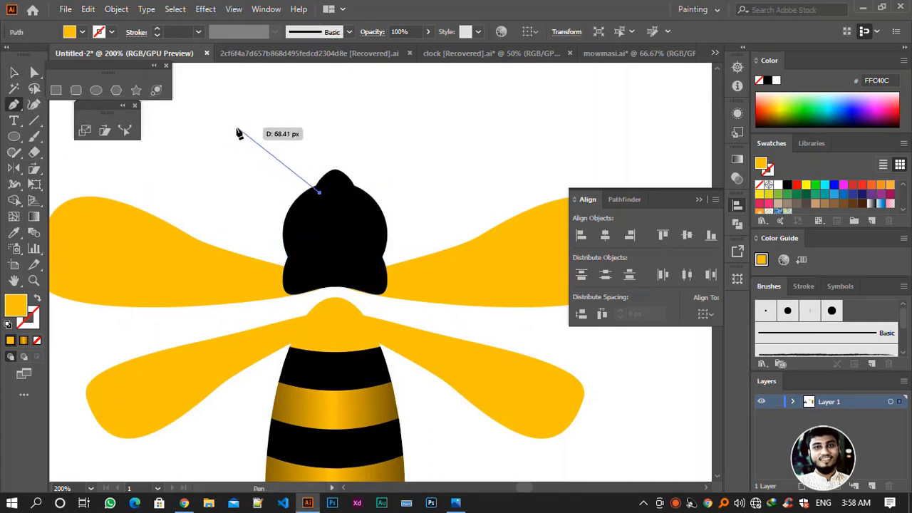
drag(229, 123, 197, 155)
ctrl+click(343, 95)
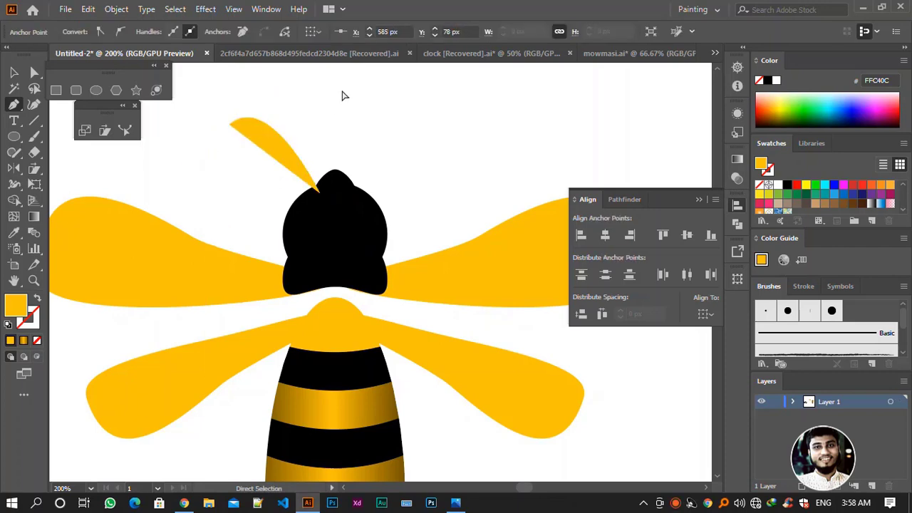
key(v)
drag(200, 98, 261, 159)
click(35, 298)
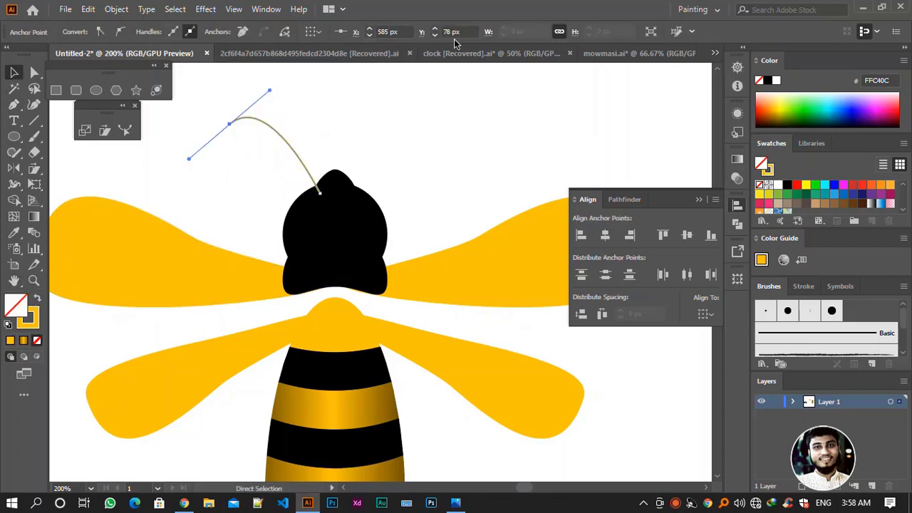
click(413, 123)
Draw a second curve bending upward and outward from the head's left side
click(13, 104)
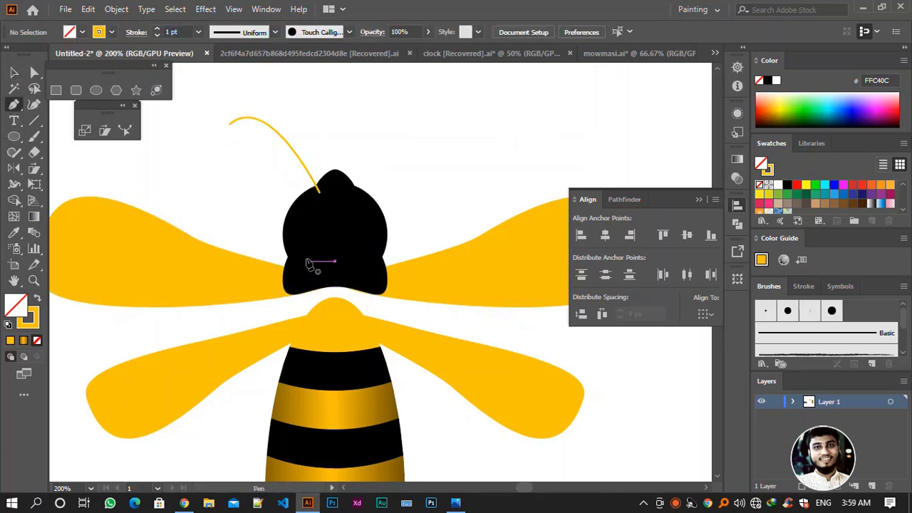
click(299, 261)
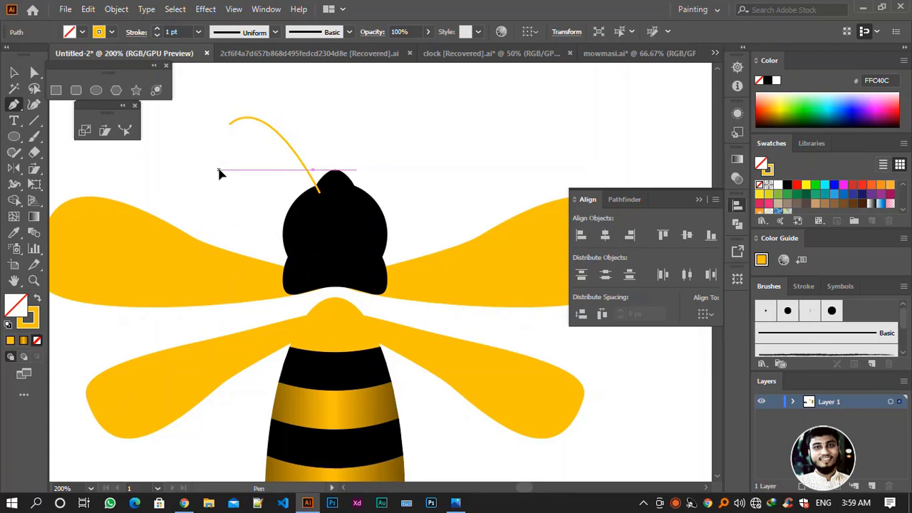
mouse_move(219, 171)
mouse_down()
mouse_move(206, 124)
mouse_move(212, 80)
mouse_up()
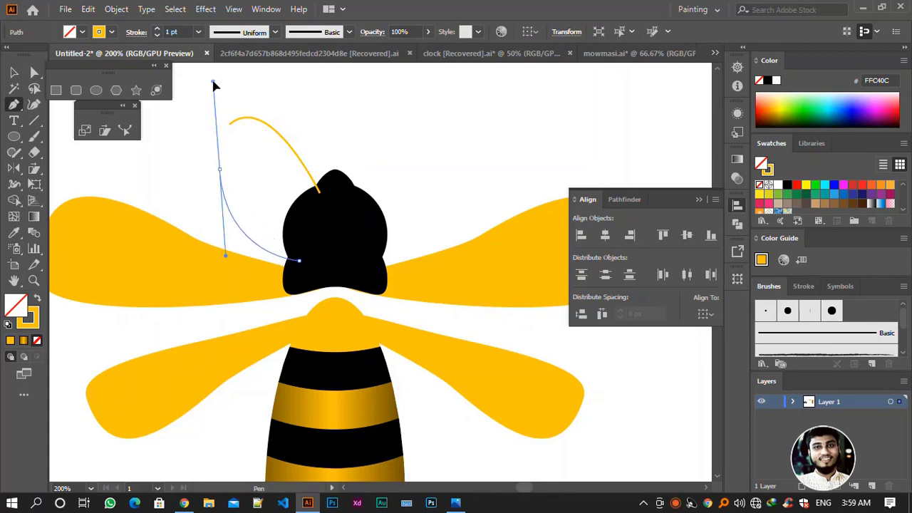
scroll(213, 83, up, 3)
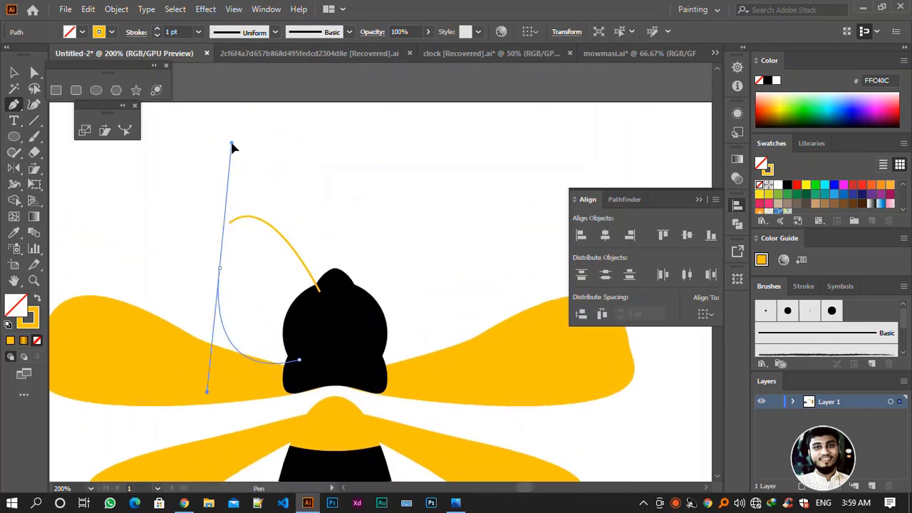
drag(212, 84, 209, 162)
key(ctrl)
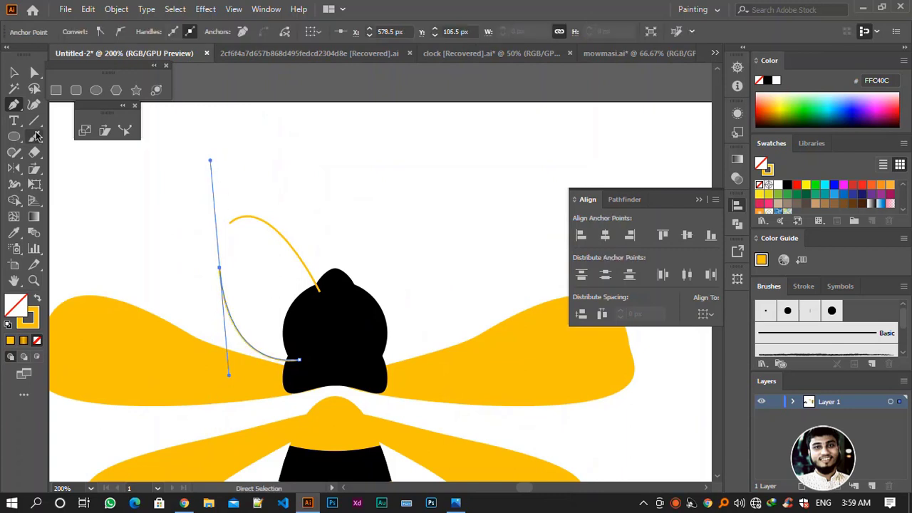
Send the second curve backward behind the head
click(14, 72)
click(316, 155)
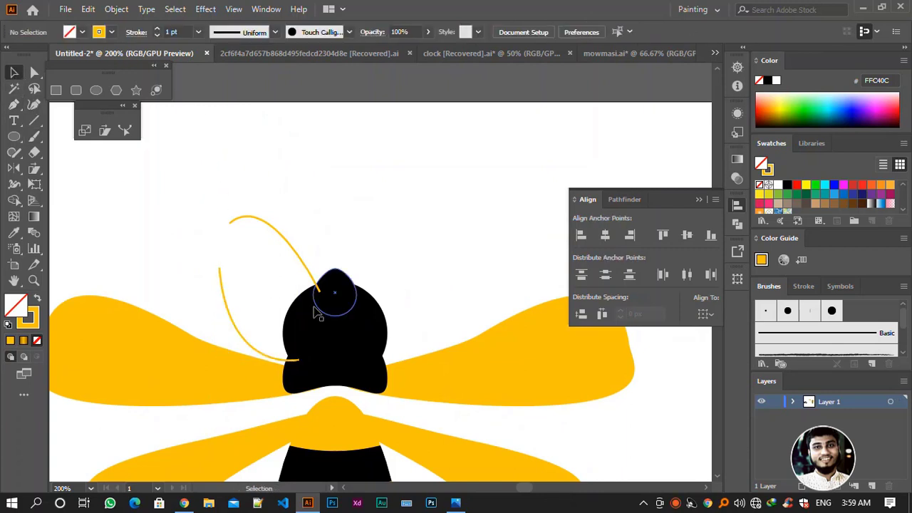
click(259, 352)
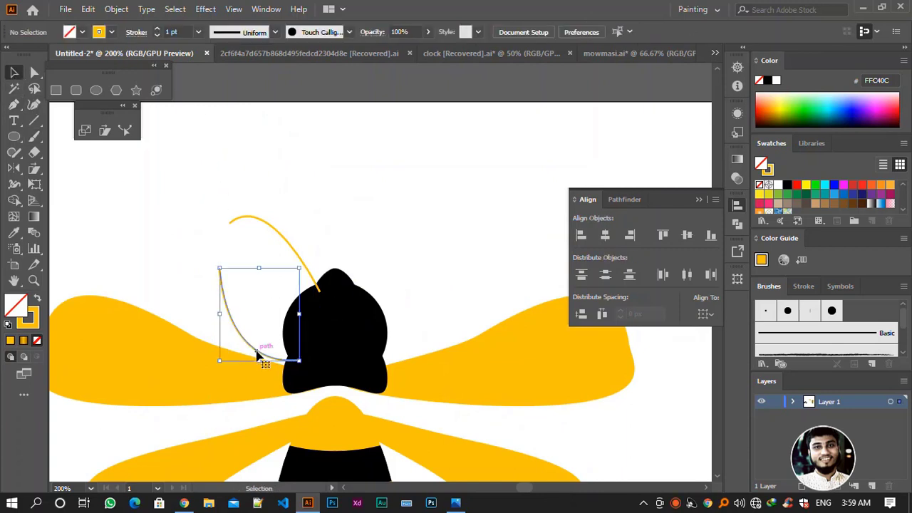
click(485, 274)
click(220, 293)
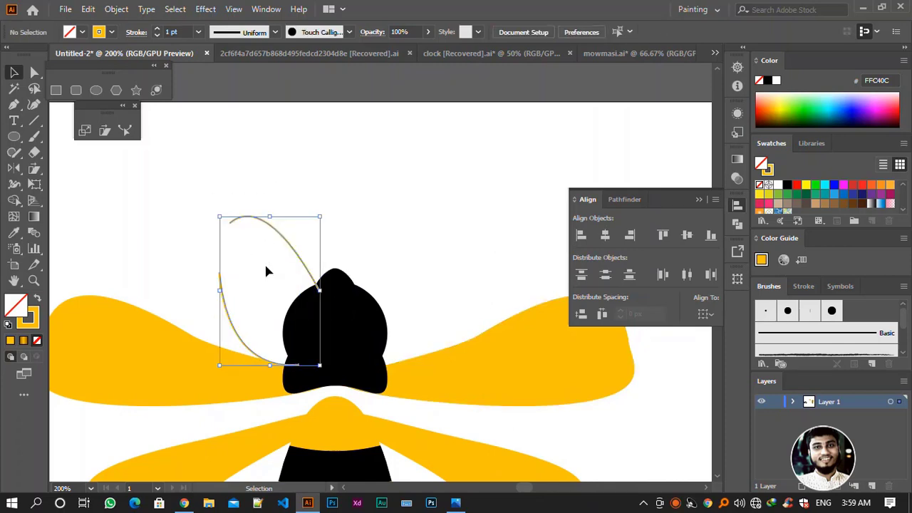
right_click(285, 265)
click(516, 455)
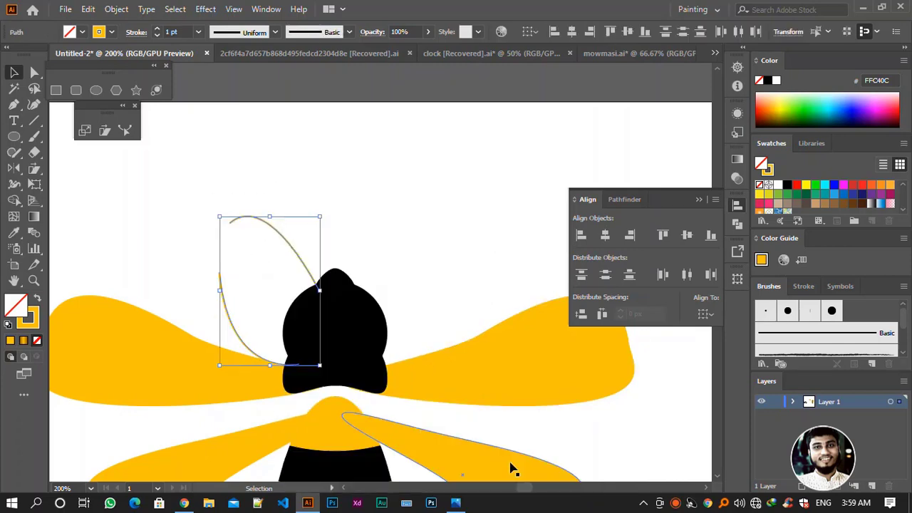
click(433, 187)
scroll(320, 177, down, 1)
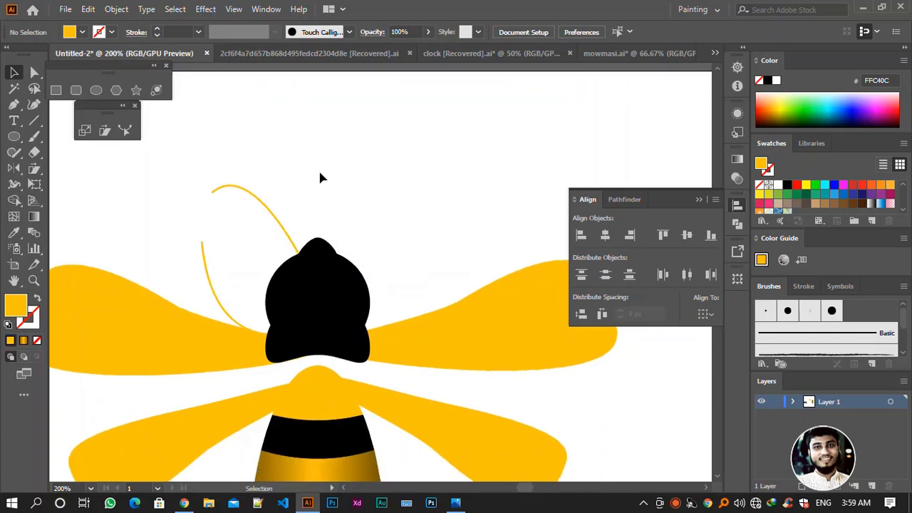
Add a small circle at the antenna tip, eyedropped black from the head
click(96, 90)
mouse_move(290, 129)
mouse_down()
mouse_move(308, 146)
mouse_move(218, 204)
mouse_up()
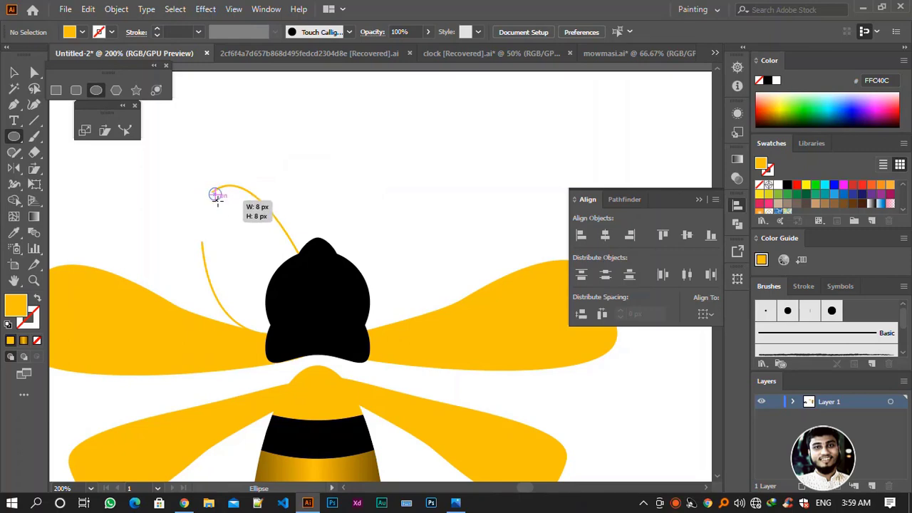
drag(215, 198, 224, 203)
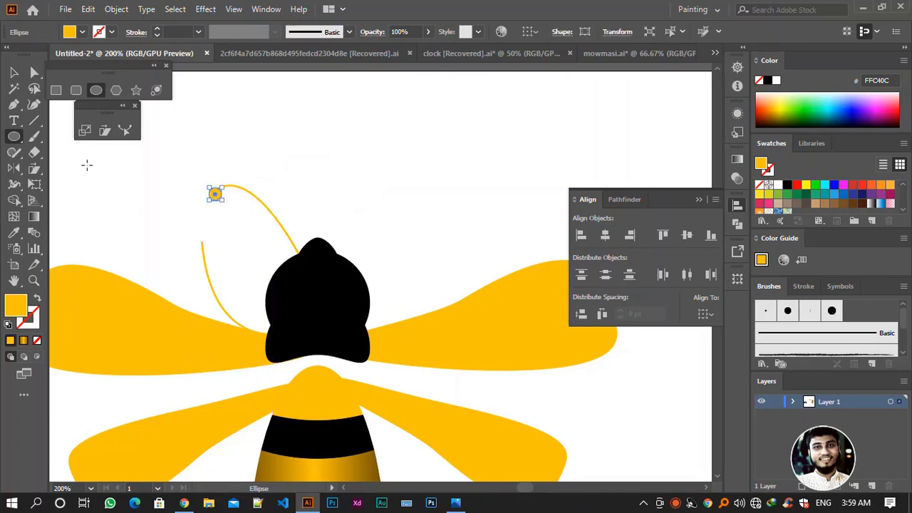
key(i)
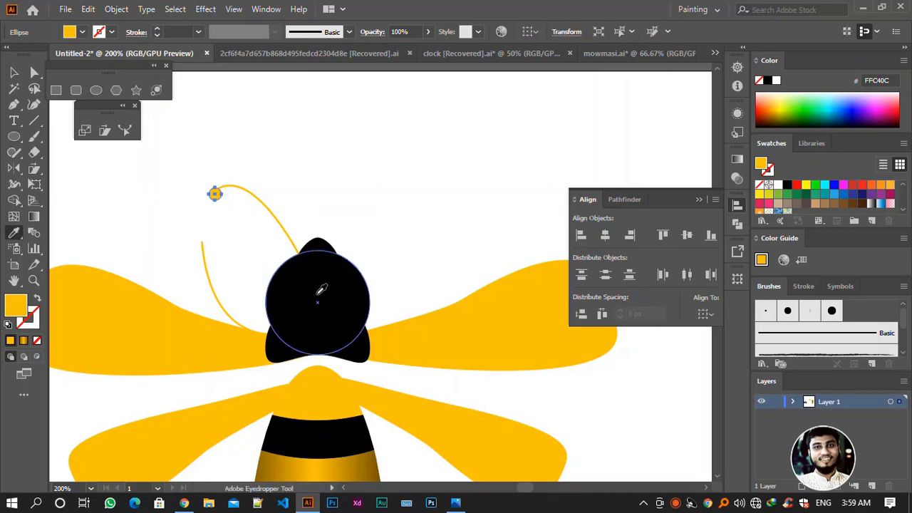
click(321, 289)
ctrl+click(266, 252)
Make the strokes of the top antenna and the left curve black
ctrl+click(286, 228)
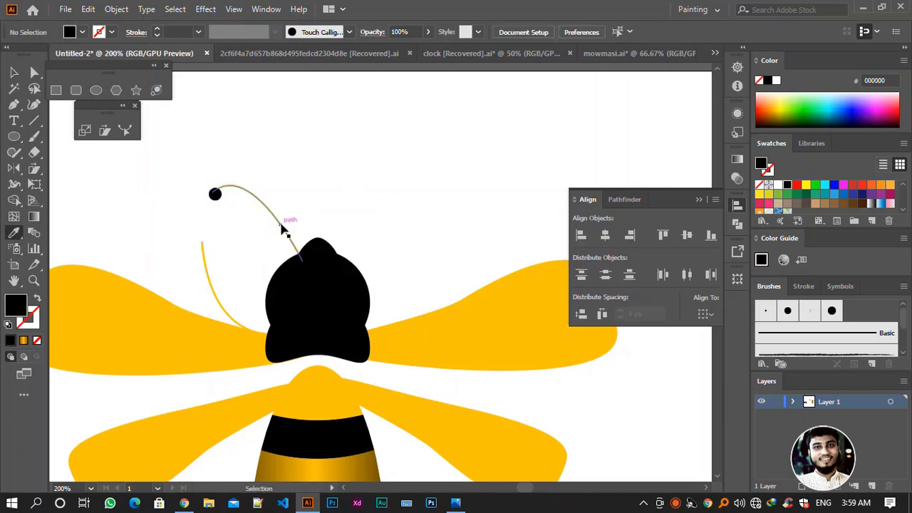
click(111, 33)
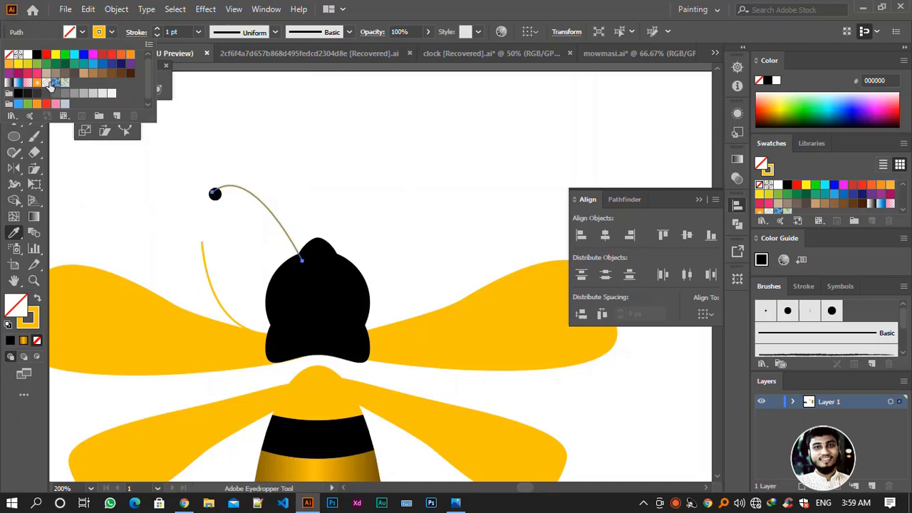
click(35, 62)
ctrl+click(227, 299)
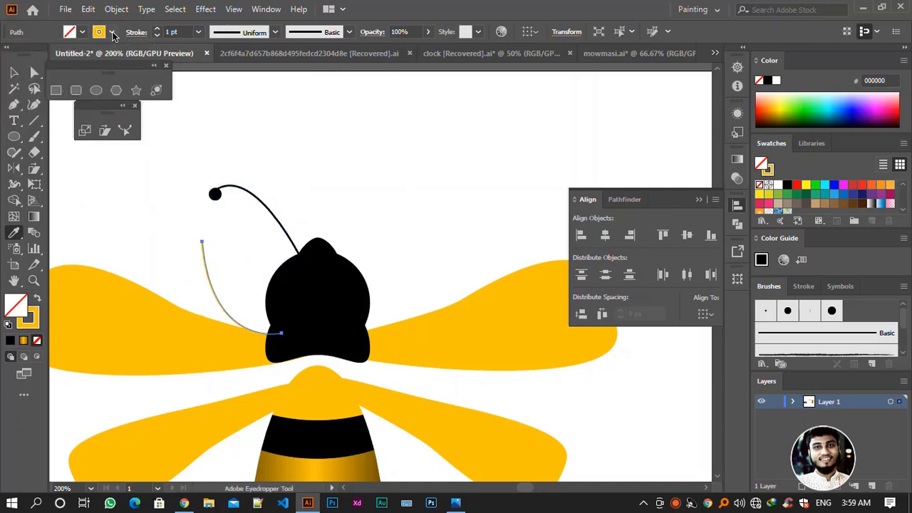
click(112, 33)
click(38, 55)
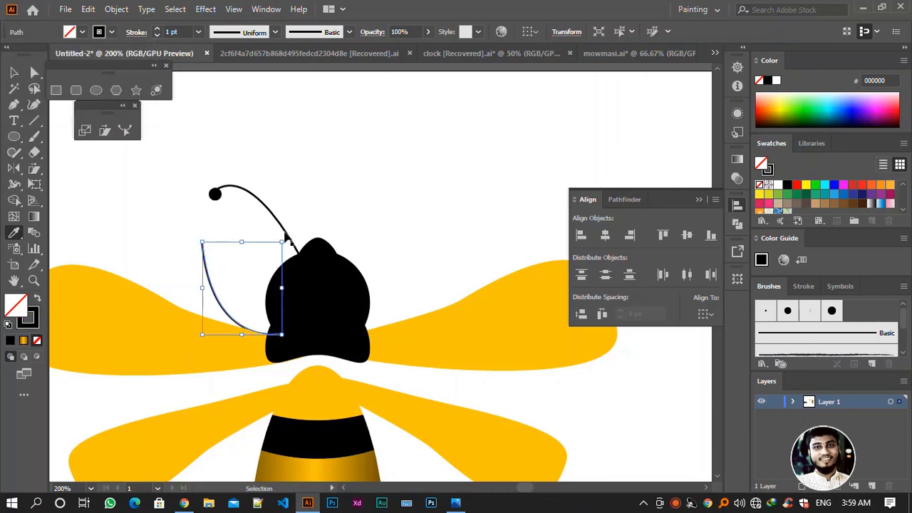
ctrl+click(234, 303)
Set the left curve's stroke weight to 2 pt
ctrl+click(226, 299)
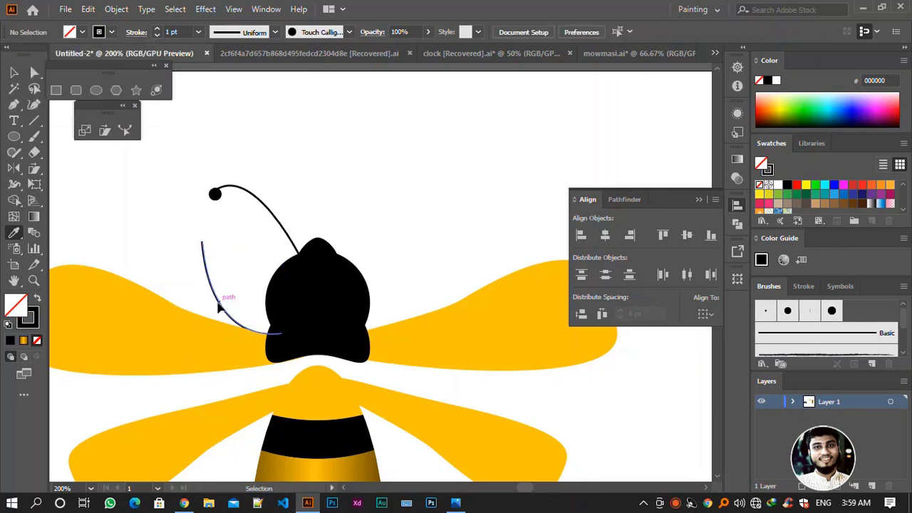
click(199, 35)
click(214, 178)
click(414, 169)
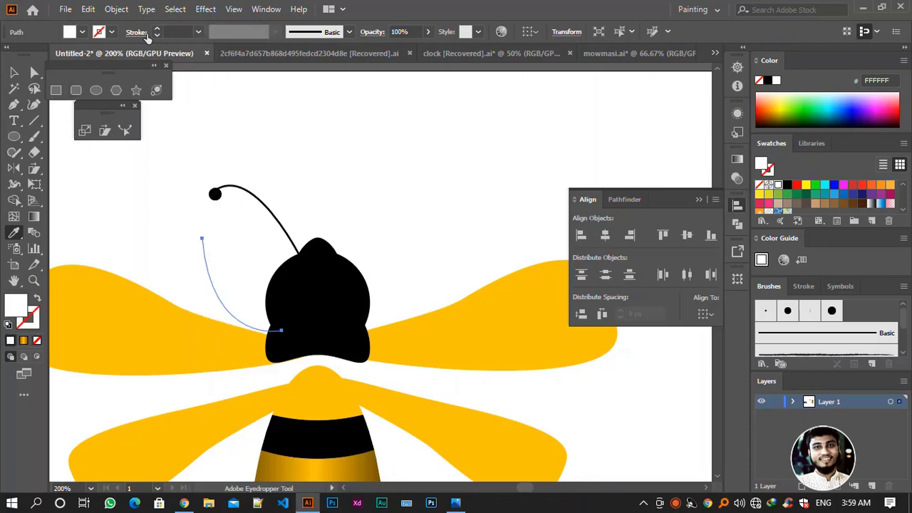
click(201, 33)
click(214, 104)
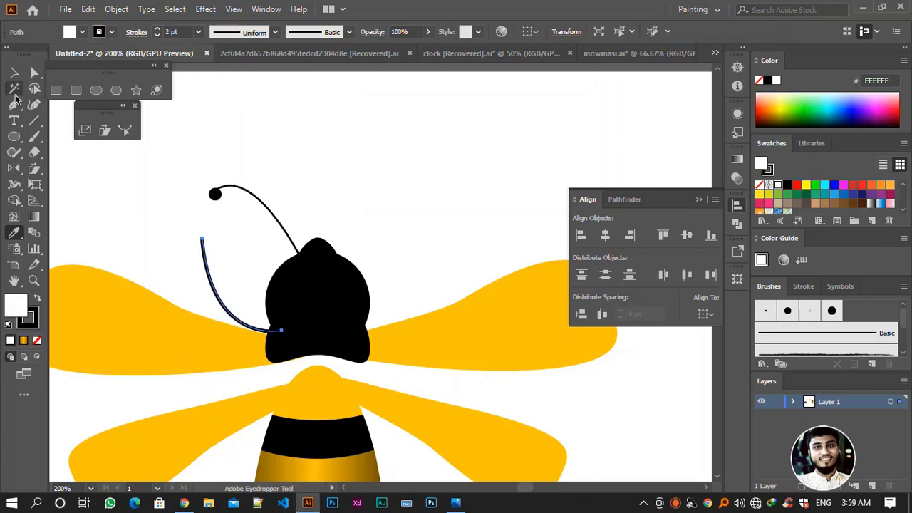
click(15, 72)
click(386, 183)
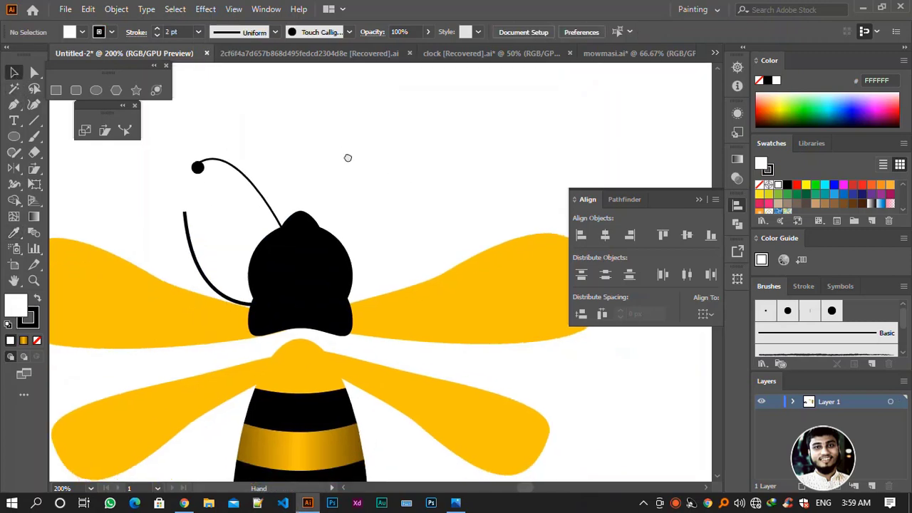
Taper the curve beside the head with Width Profile 1
scroll(346, 157, down, 1)
drag(202, 235, 207, 239)
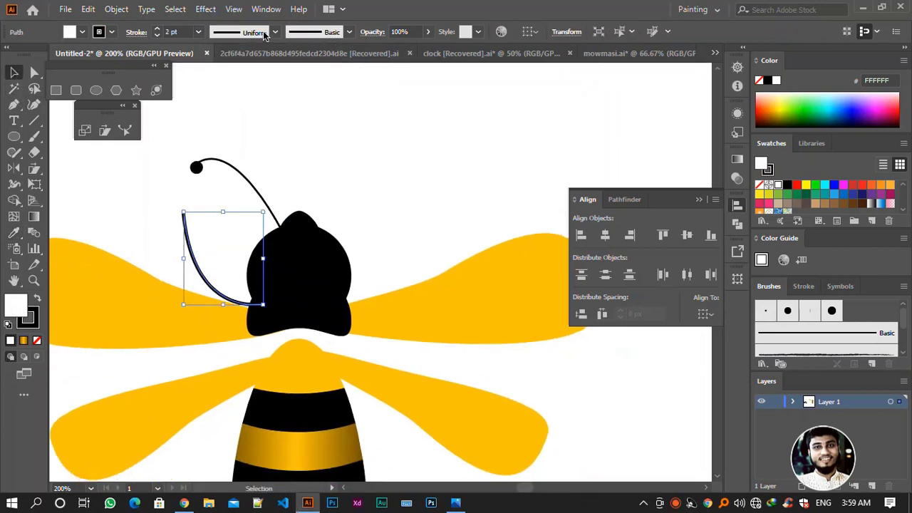
click(275, 32)
click(237, 76)
click(411, 156)
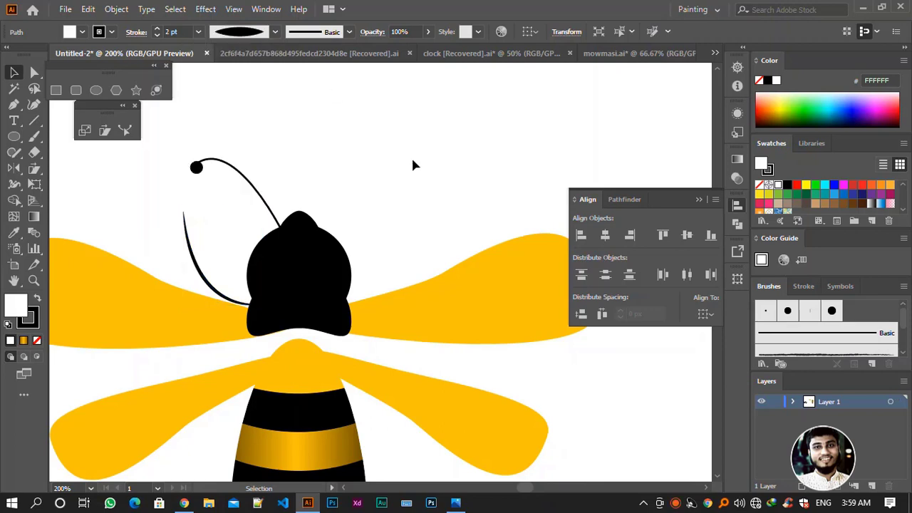
click(208, 278)
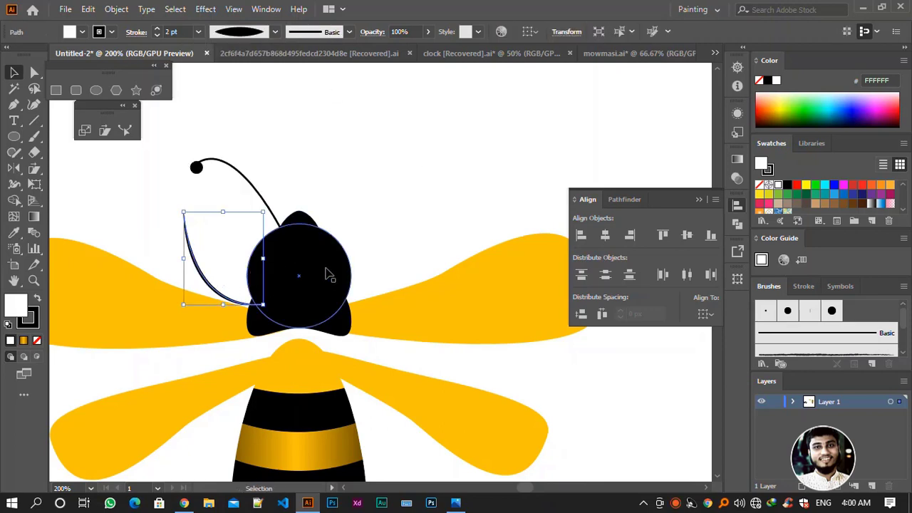
click(405, 177)
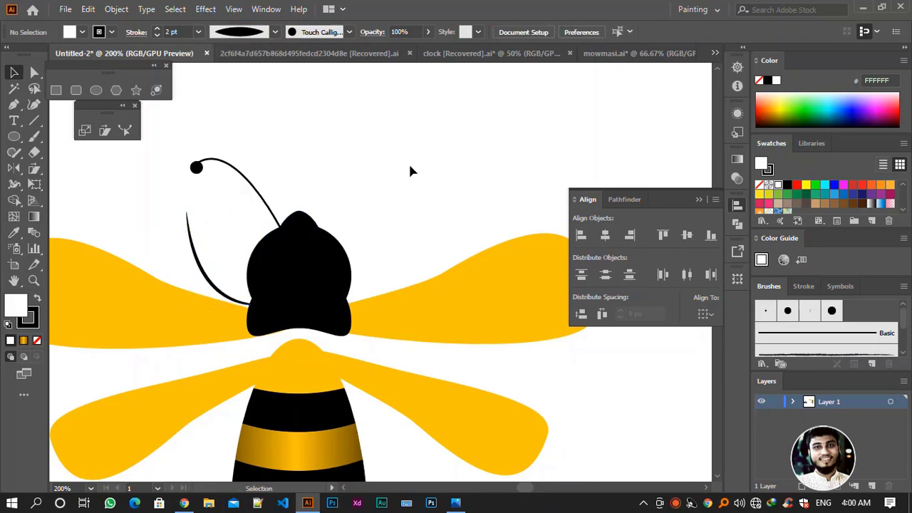
key(ctrl+minus)
key(ctrl+minus)
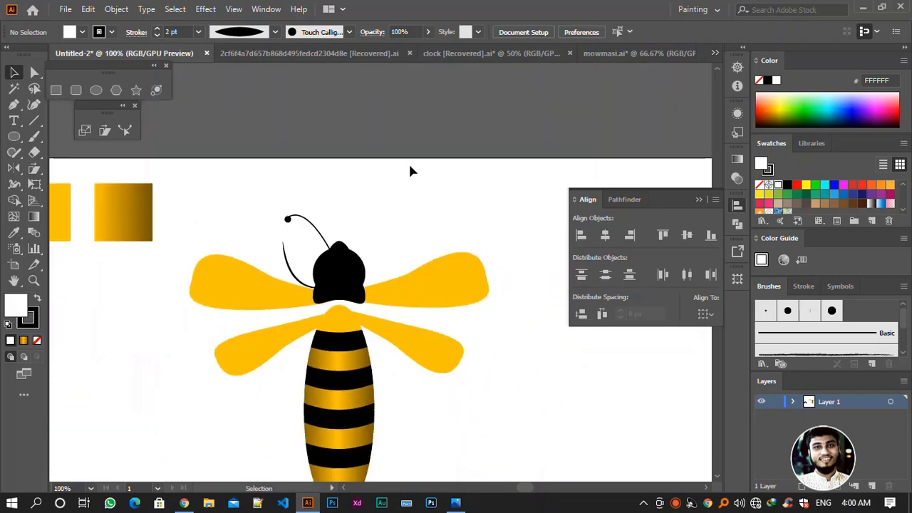
Group the antenna paths and make a vertically mirrored copy about the head's top centre
click(270, 252)
right_click(308, 216)
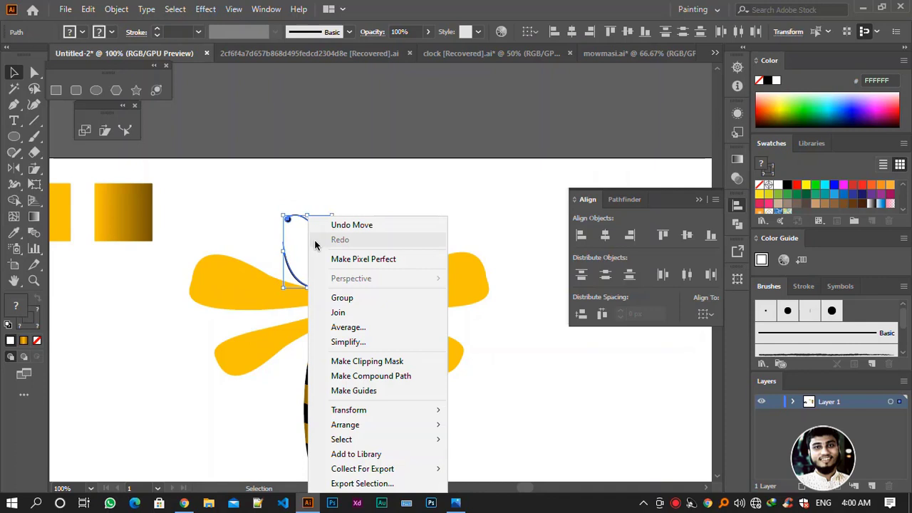
click(342, 299)
drag(14, 168, 79, 184)
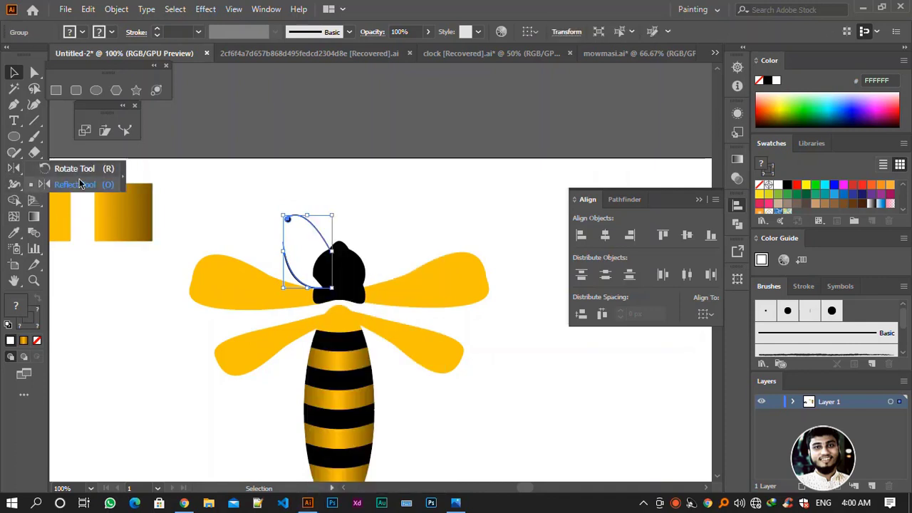
click(79, 183)
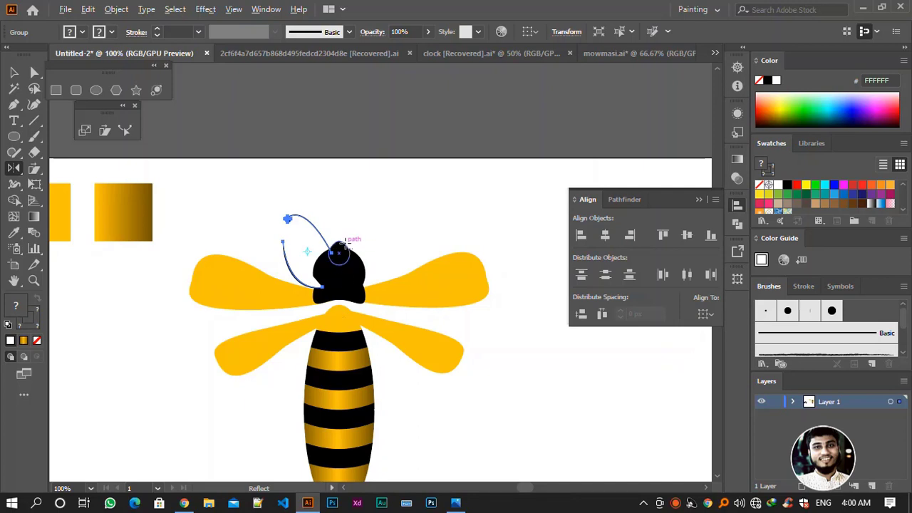
alt+click(339, 242)
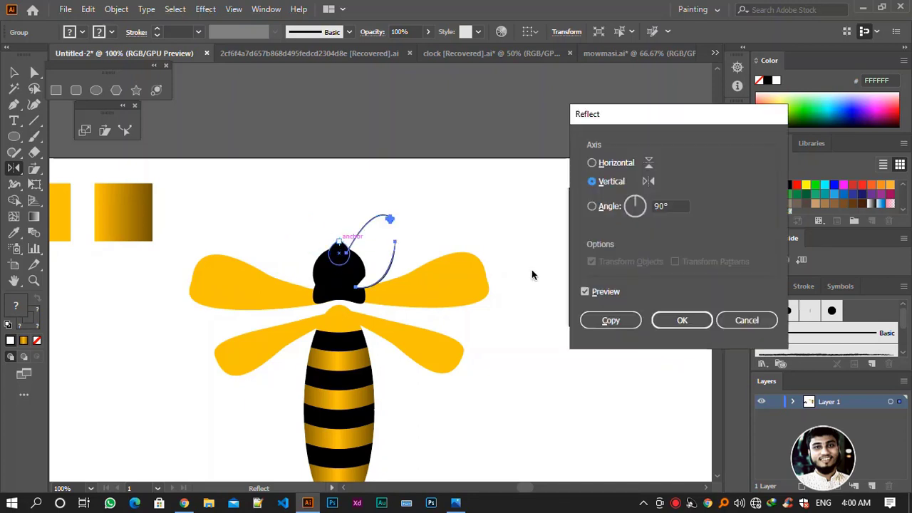
click(611, 320)
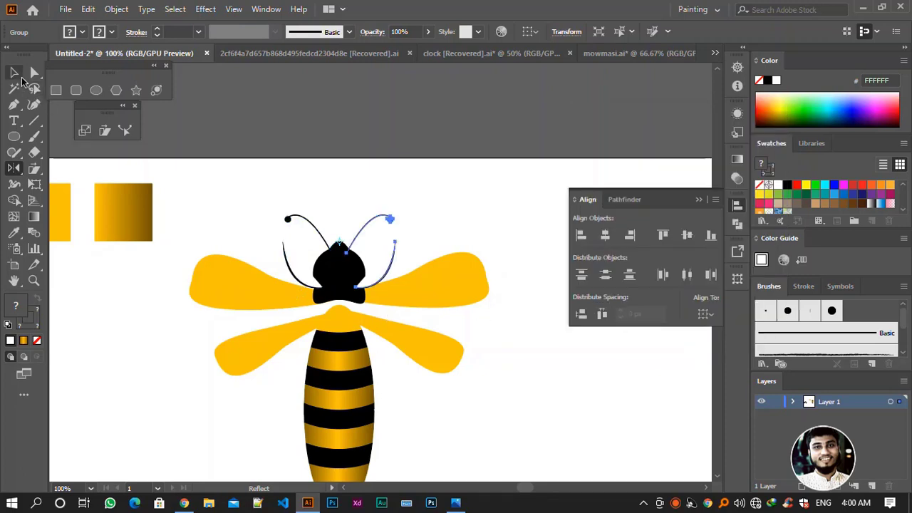
click(14, 72)
click(535, 180)
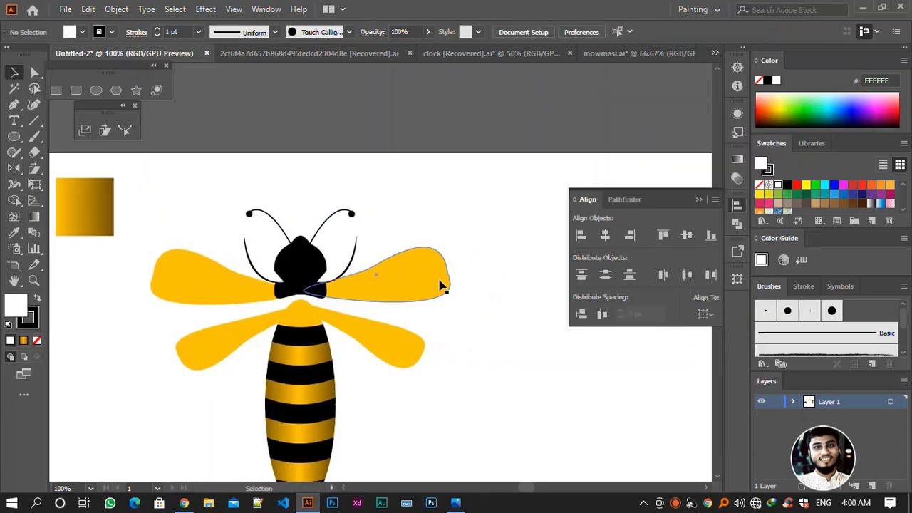
drag(518, 221, 455, 150)
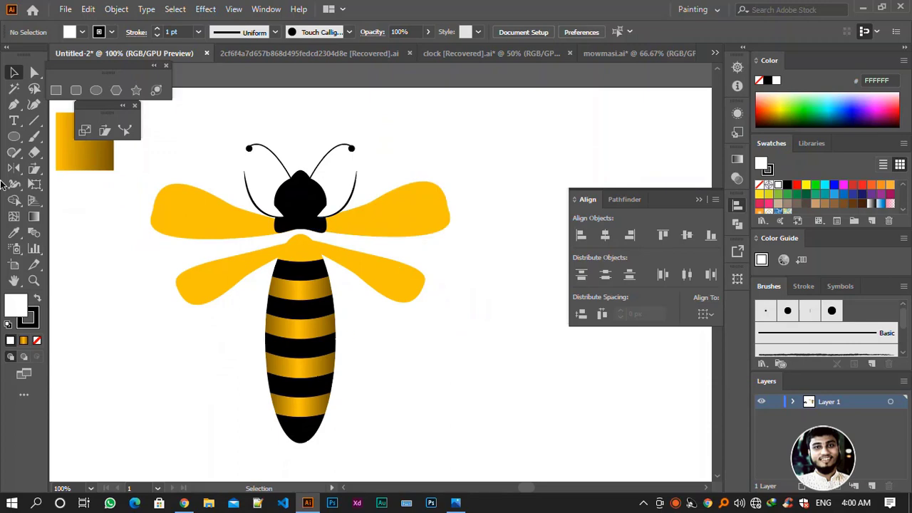
Draw a curved leg from the body top to the lower left, black stroke, no fill
click(14, 104)
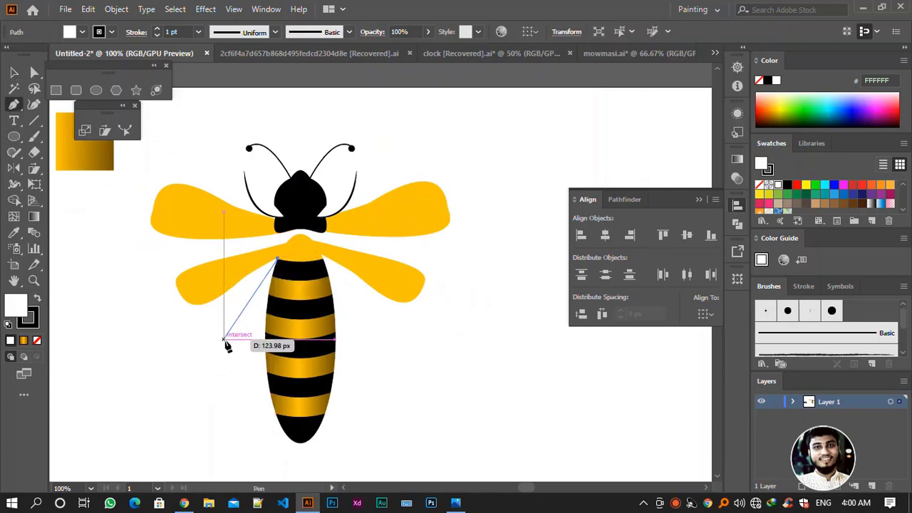
ctrl+click(273, 261)
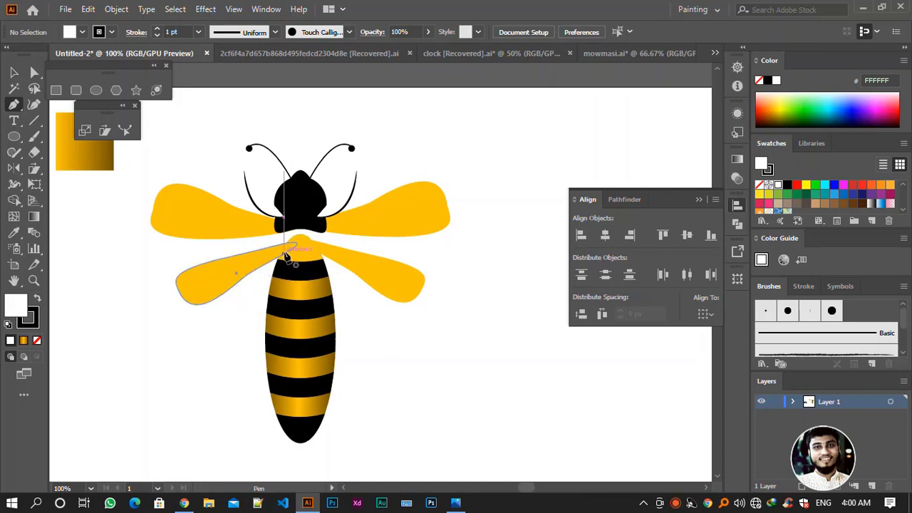
click(290, 250)
drag(205, 351, 190, 408)
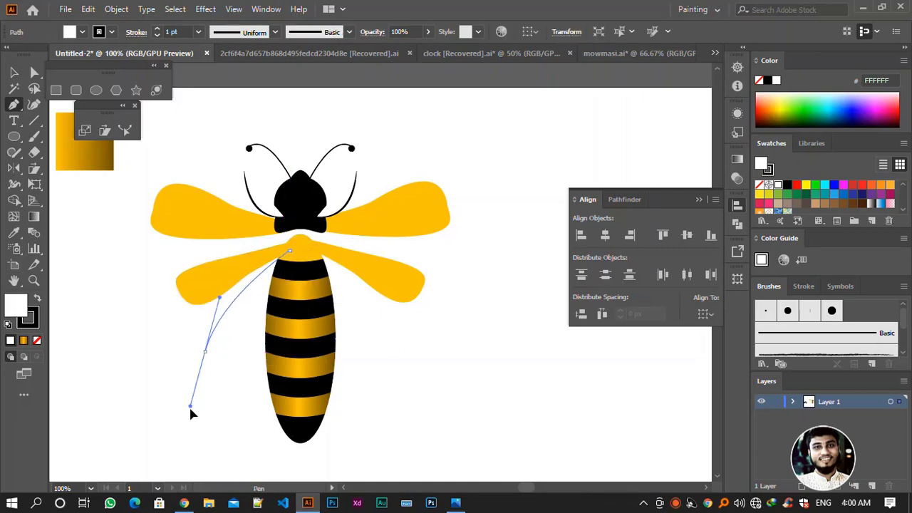
key(ctrl+z)
drag(213, 378, 219, 467)
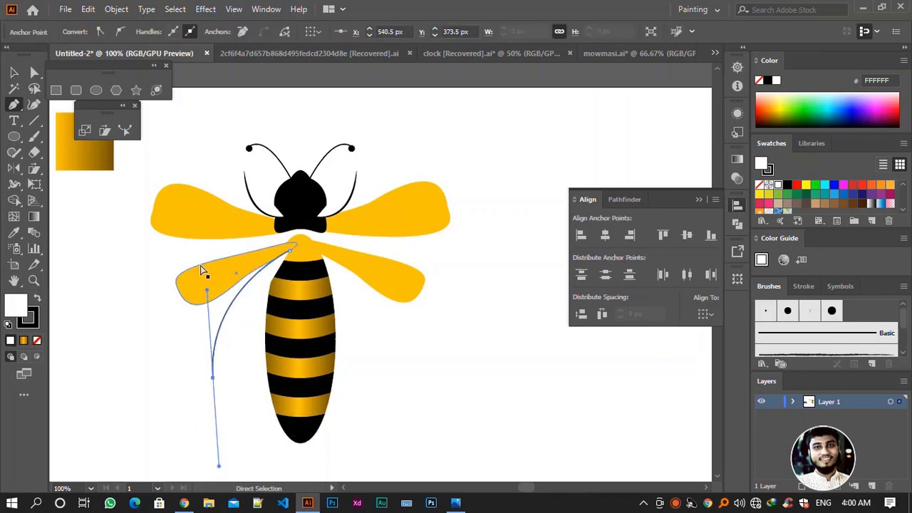
click(14, 74)
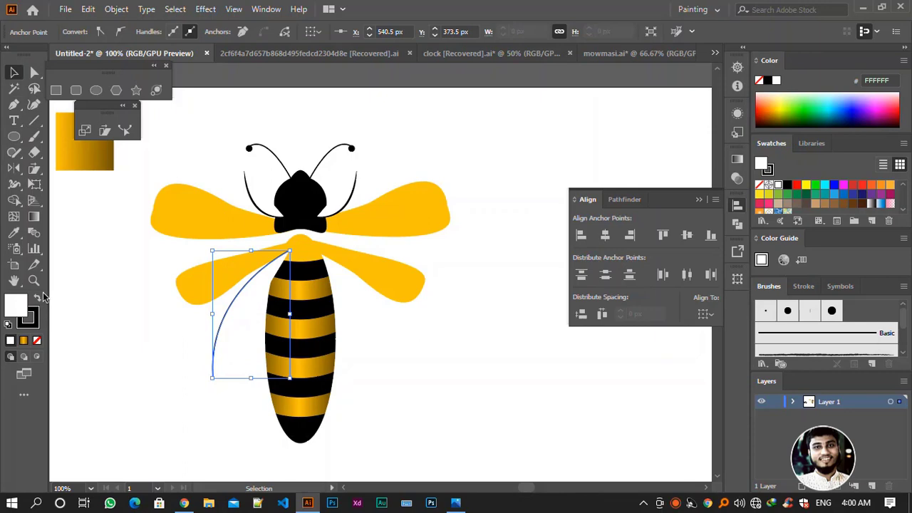
click(38, 300)
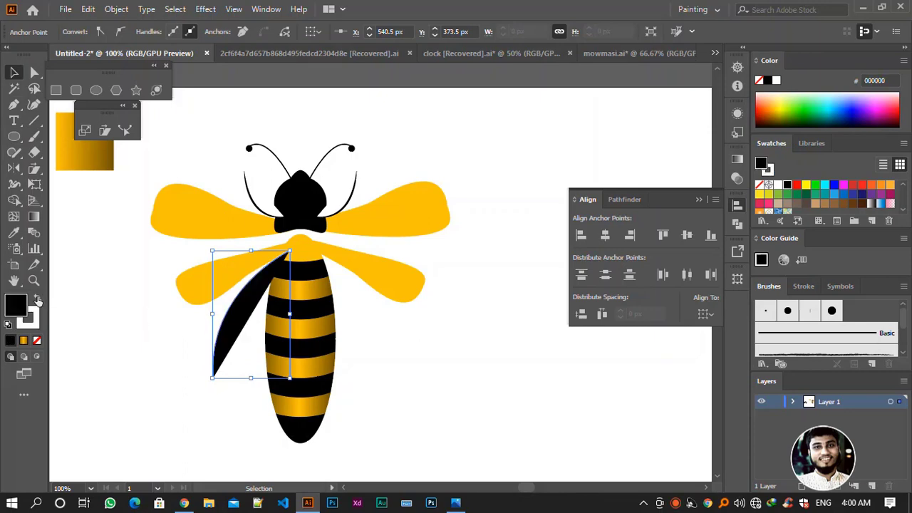
click(38, 299)
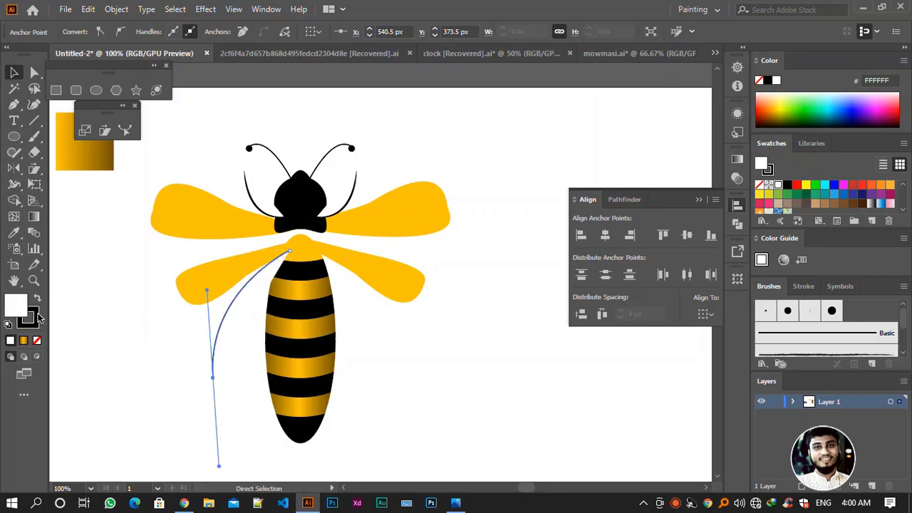
click(37, 340)
key(v)
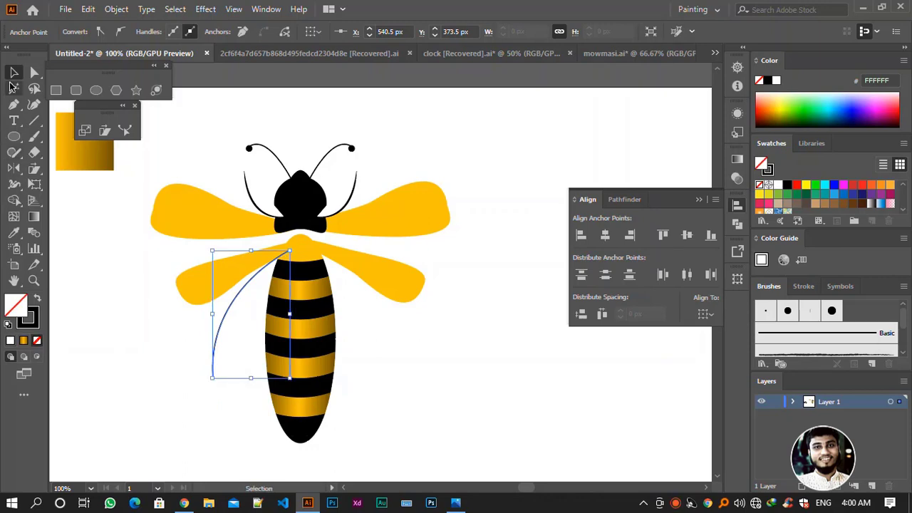
click(191, 380)
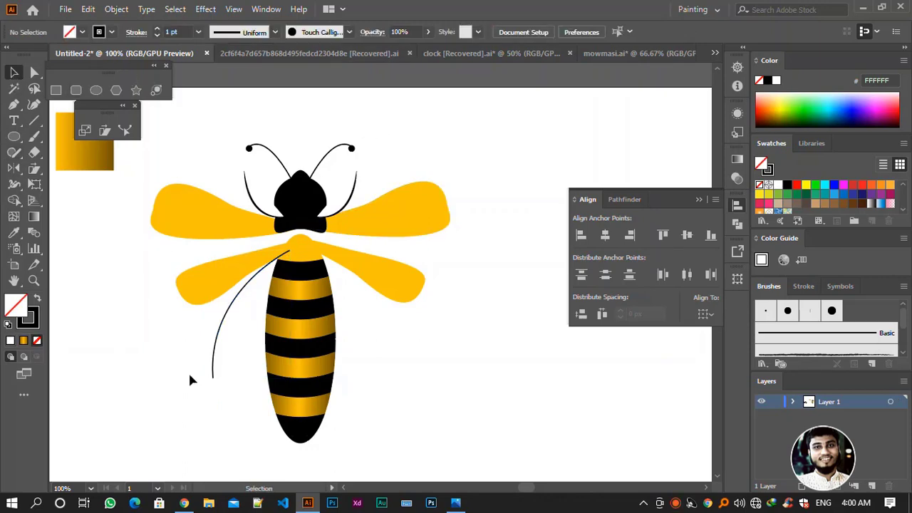
Give the leg curve a 2 pt stroke with a tapered width profile
drag(228, 390, 216, 382)
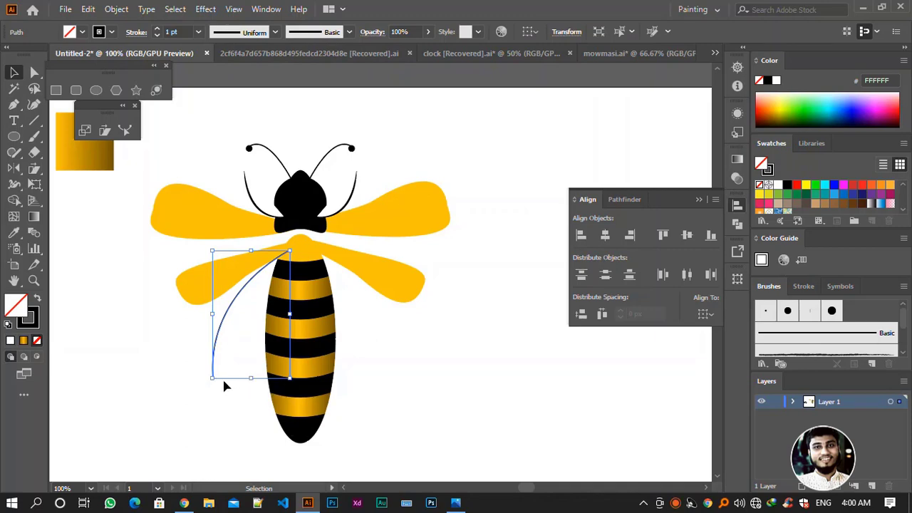
drag(224, 272, 344, 196)
click(199, 32)
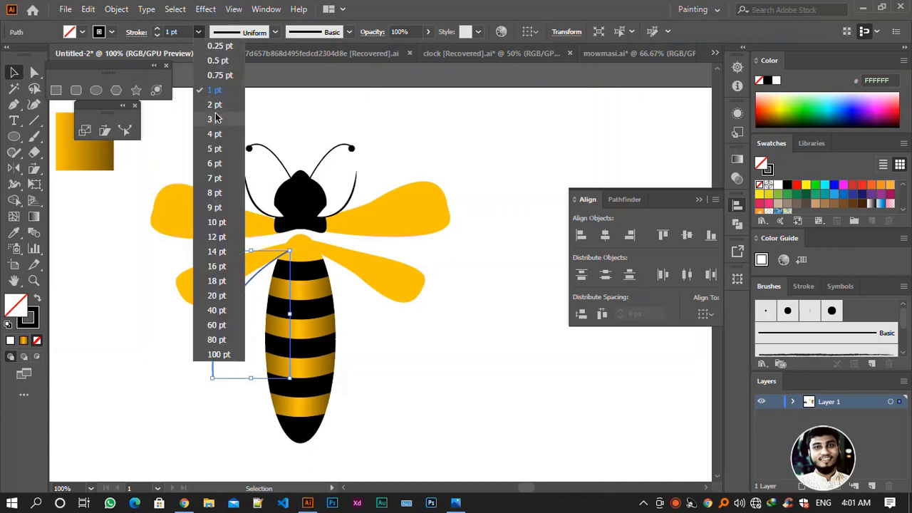
click(214, 105)
click(453, 137)
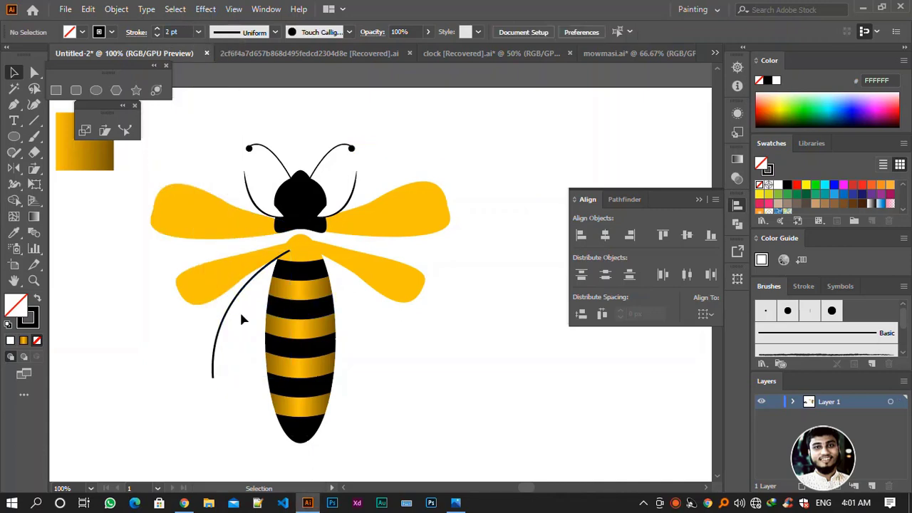
click(221, 322)
click(253, 33)
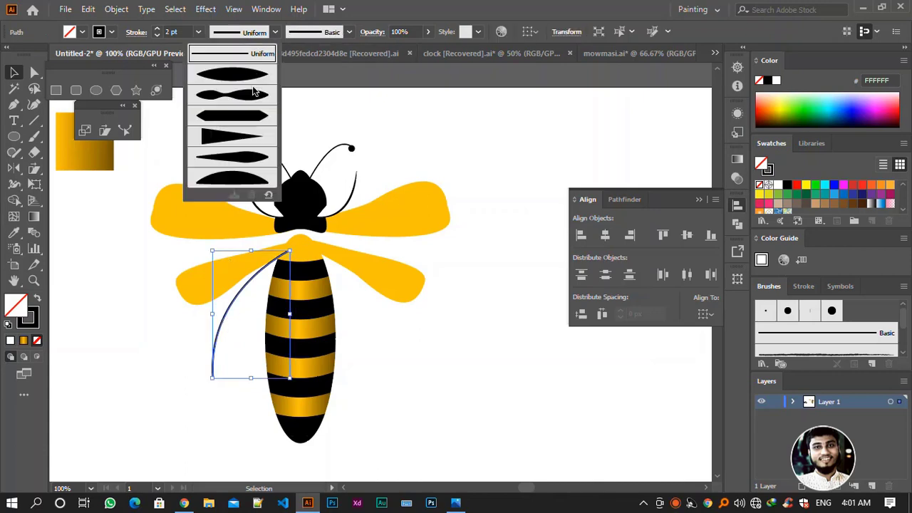
click(255, 80)
click(345, 324)
Send the leg curve to the back, behind the wings and body
click(249, 292)
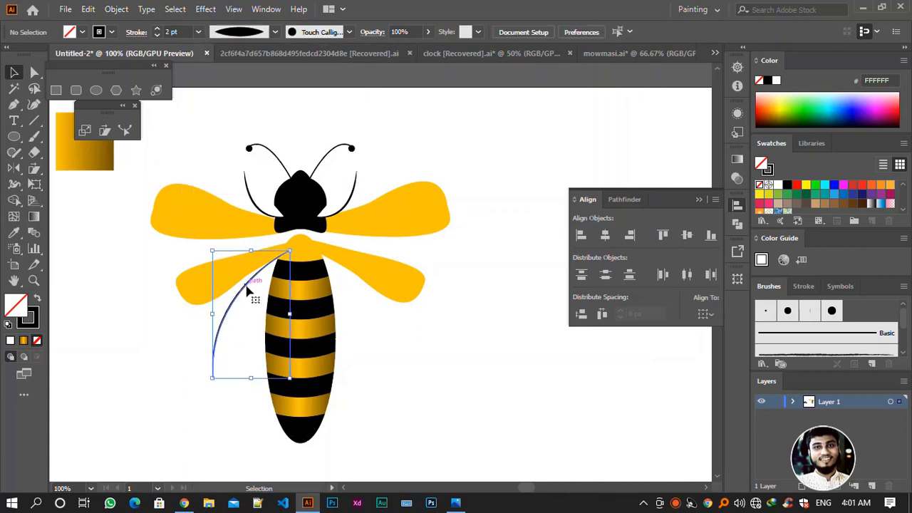
right_click(248, 291)
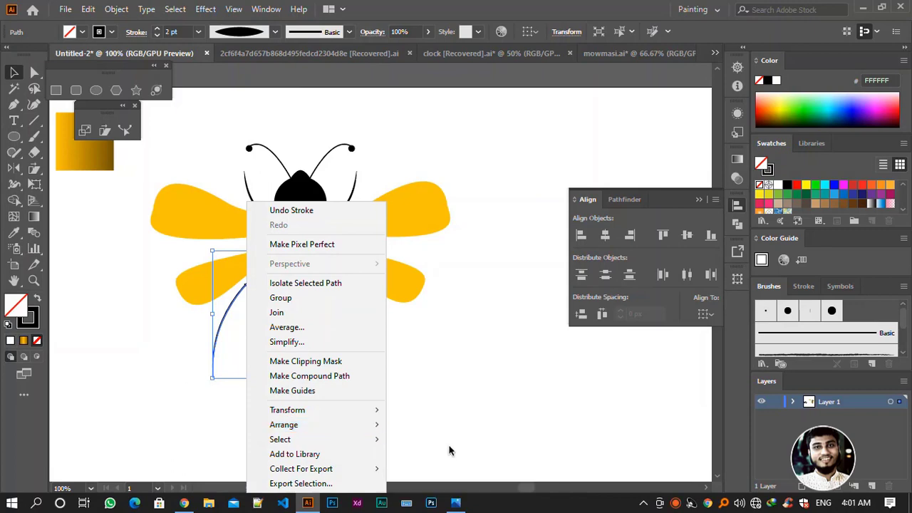
click(445, 471)
click(464, 382)
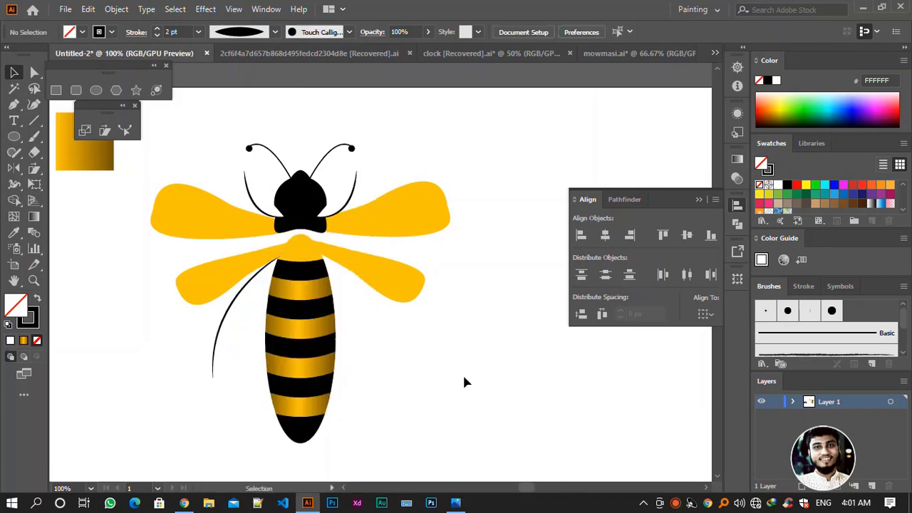
click(236, 305)
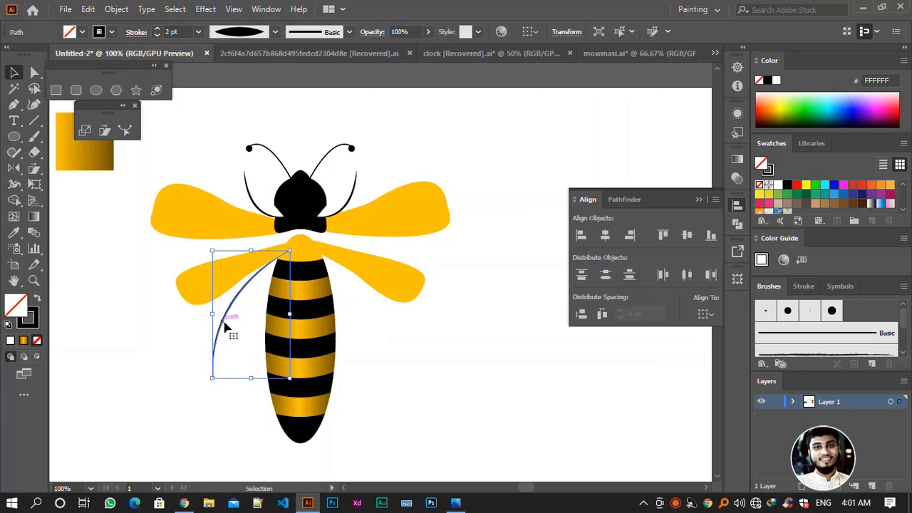
right_click(224, 325)
mouse_move(255, 256)
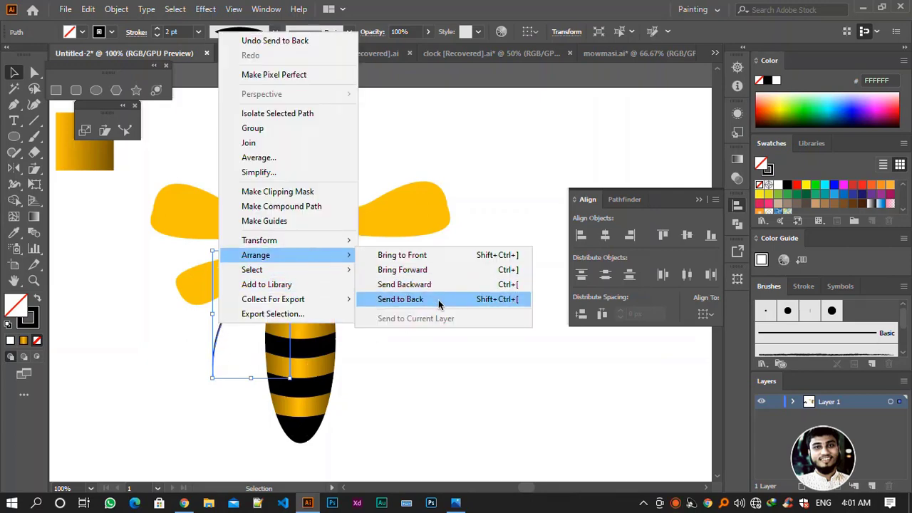
click(438, 305)
click(344, 389)
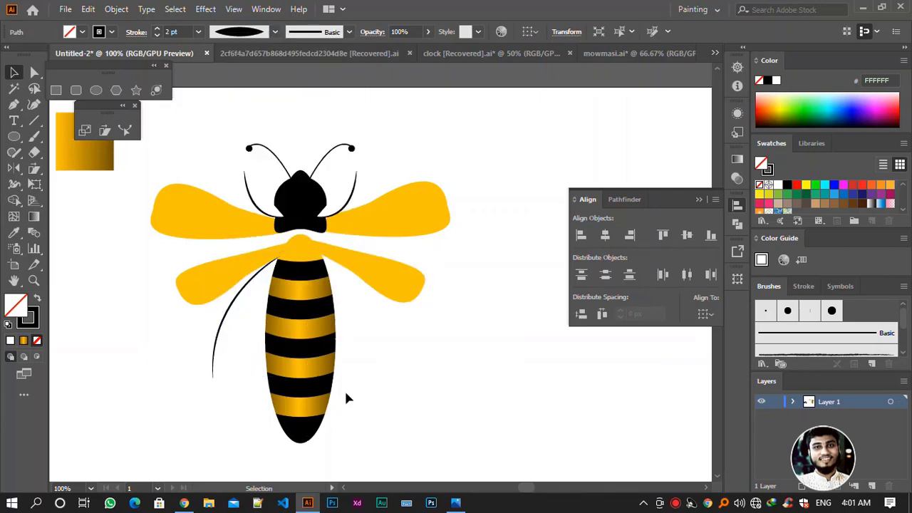
click(230, 314)
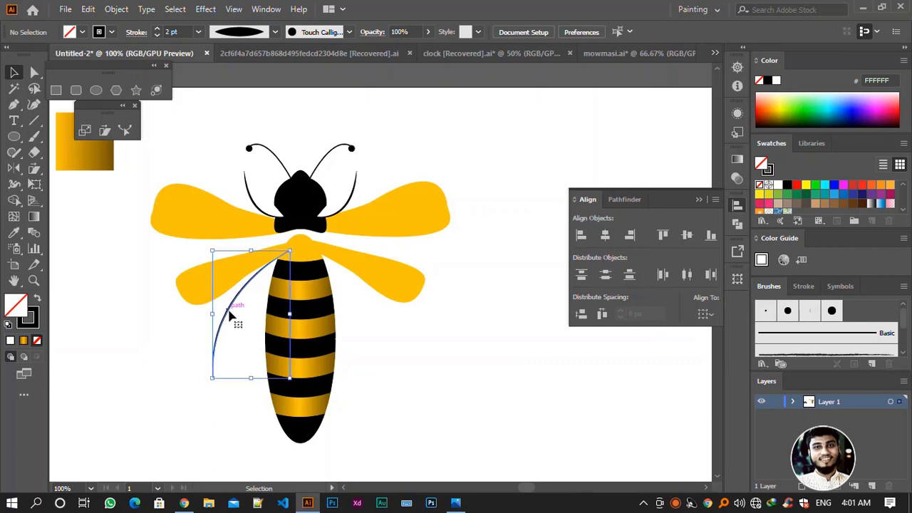
click(449, 364)
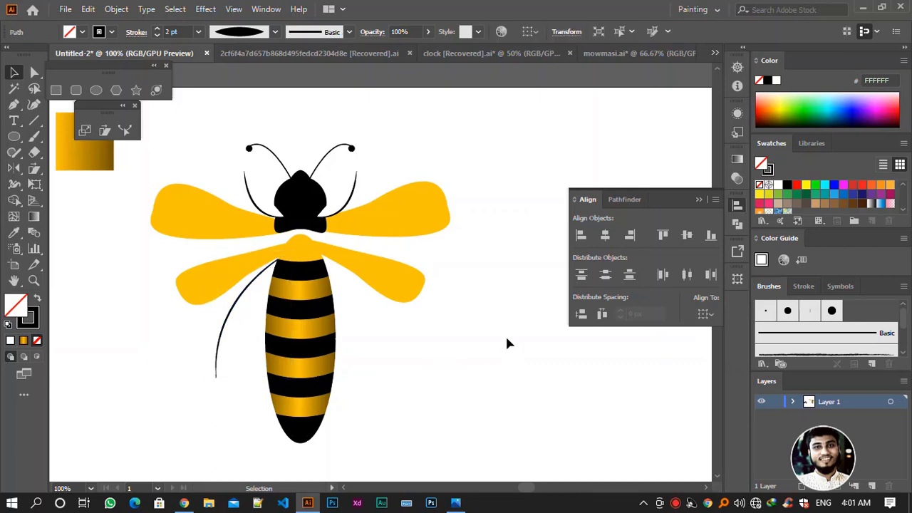
Thicken the leg's stroke to 3 pt
click(240, 298)
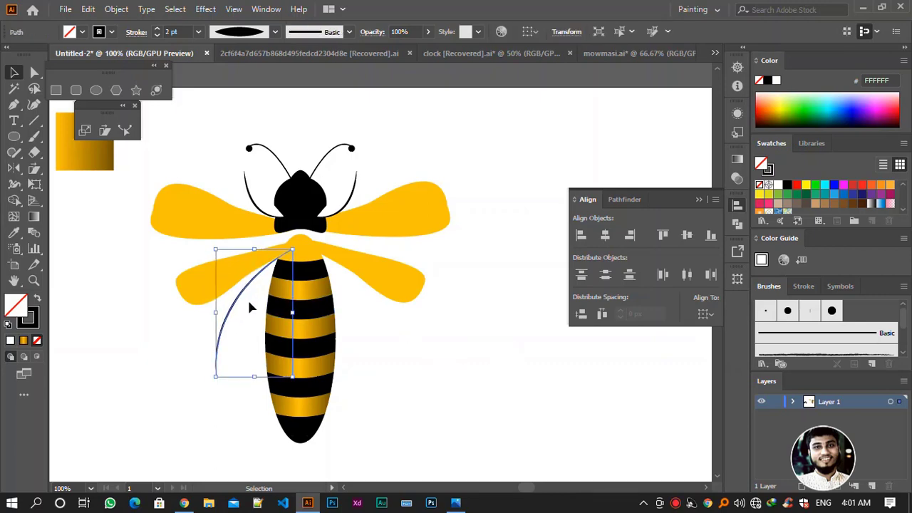
click(198, 32)
click(214, 148)
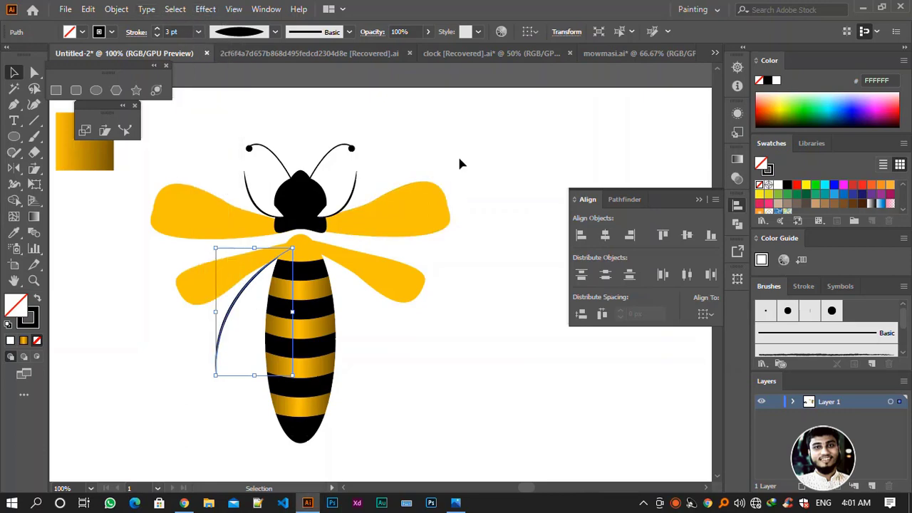
click(462, 350)
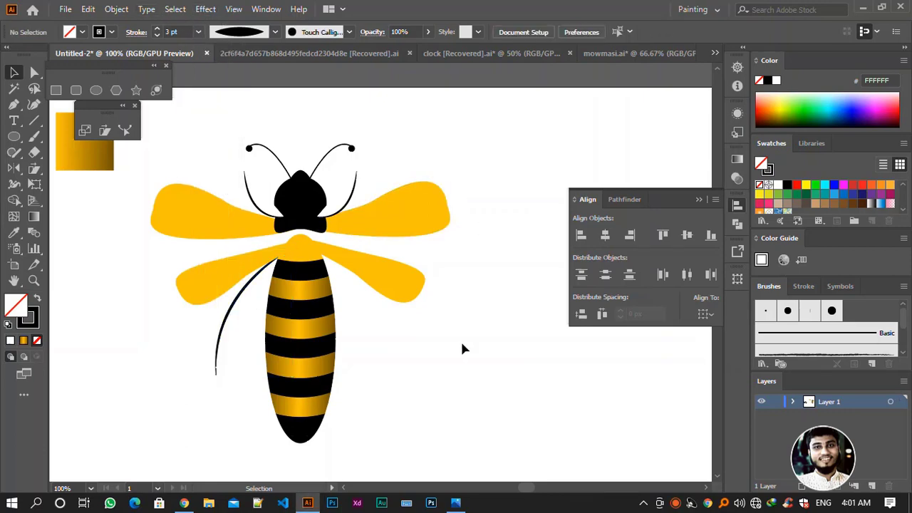
Make a vertically mirrored copy of the leg about the body's top centre
click(230, 307)
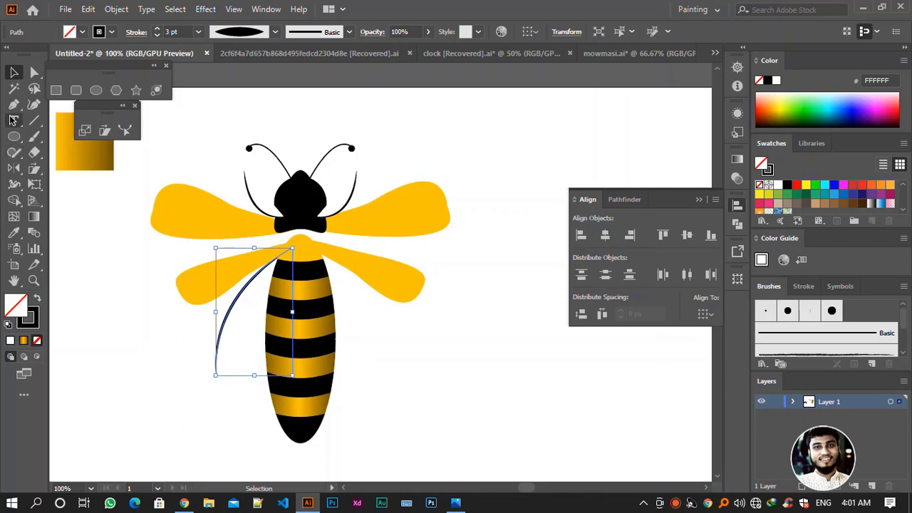
click(14, 168)
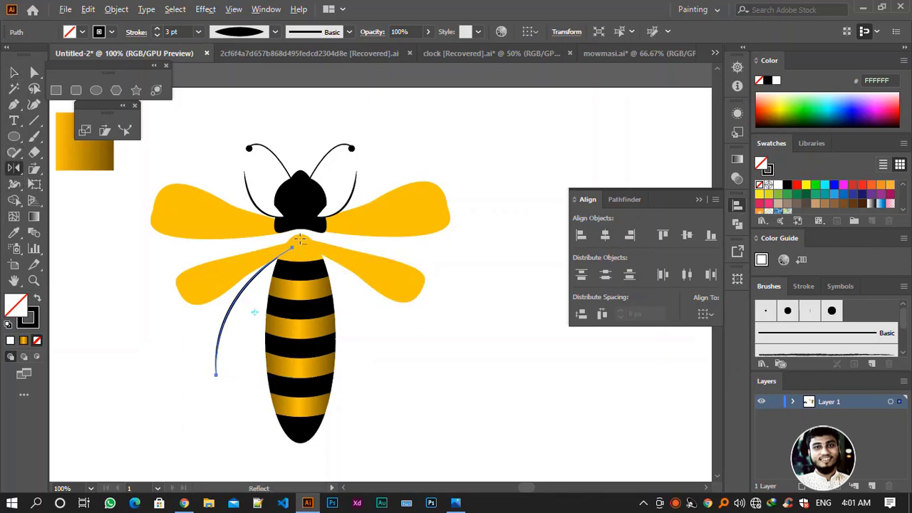
alt+click(300, 238)
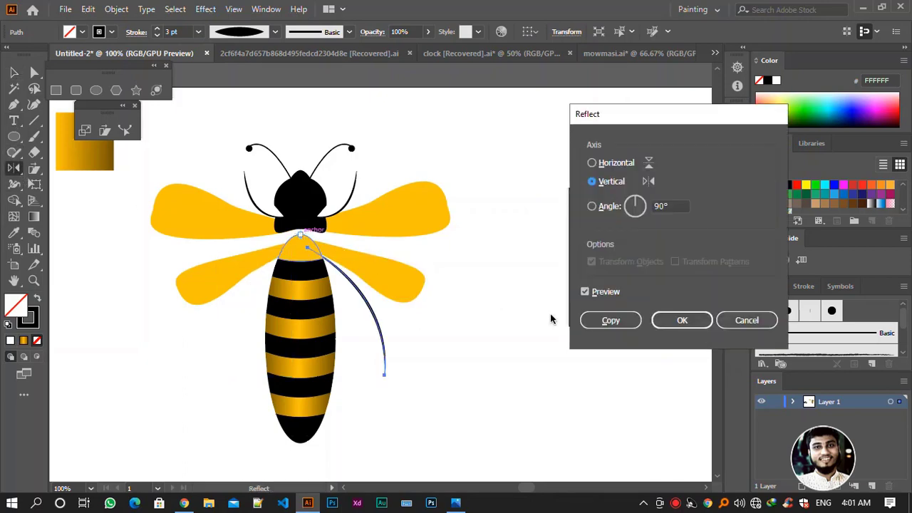
click(605, 324)
key(v)
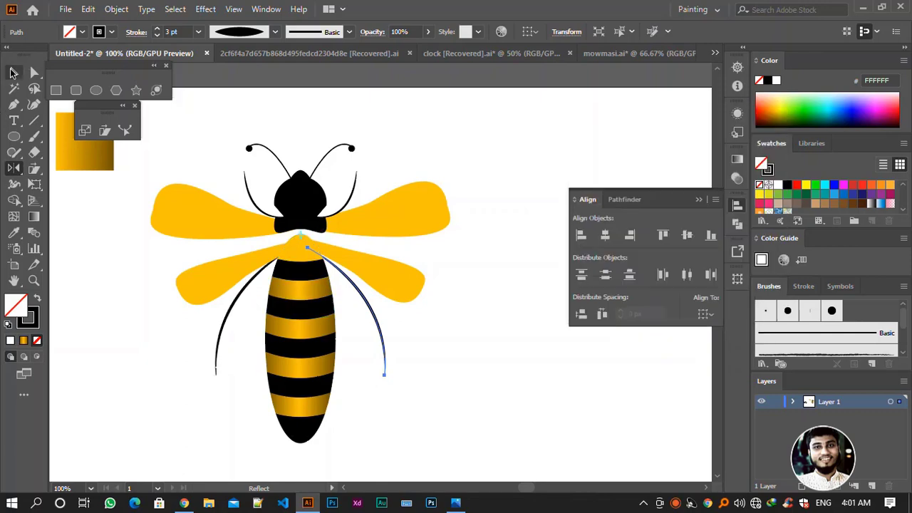
click(486, 174)
Recentre the view and select the whole bee to review it
mouse_move(486, 191)
mouse_down()
mouse_move(460, 191)
mouse_move(484, 196)
mouse_up()
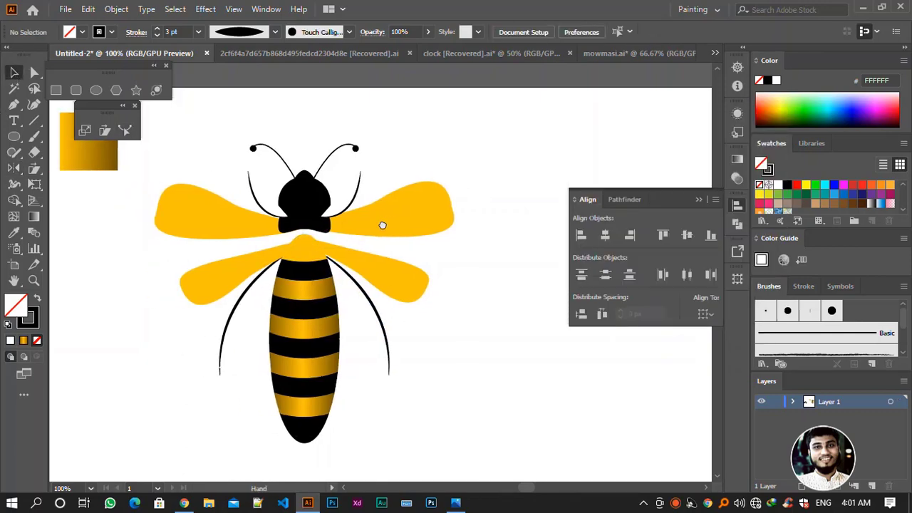
drag(178, 191, 224, 191)
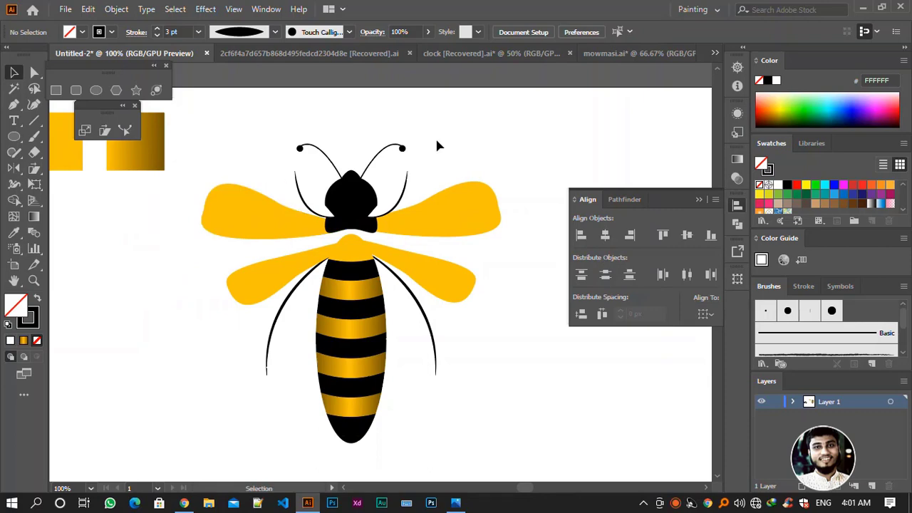
drag(387, 258, 251, 378)
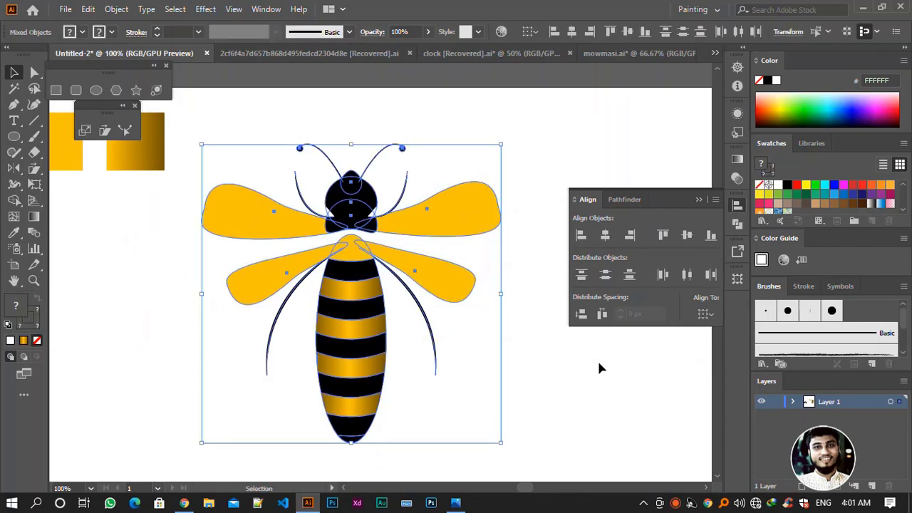
click(598, 358)
drag(487, 344, 462, 349)
drag(491, 112, 225, 451)
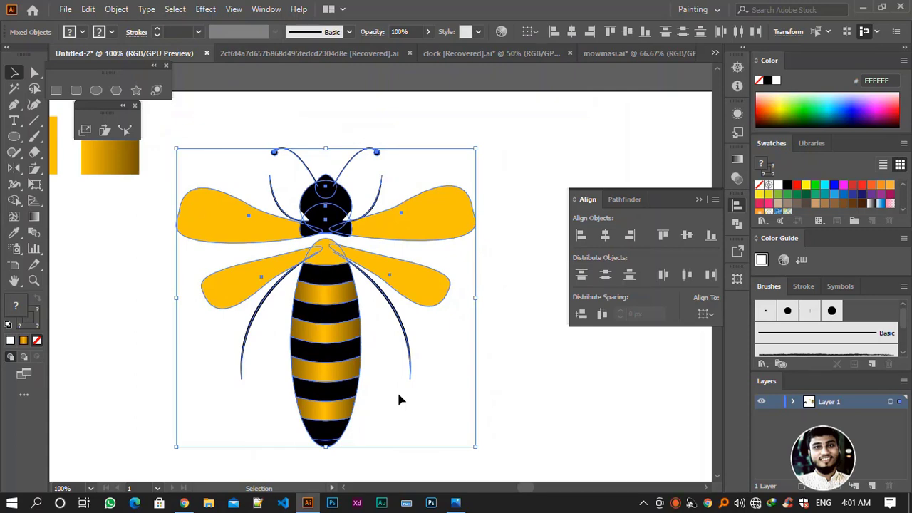
click(506, 317)
drag(448, 324, 453, 322)
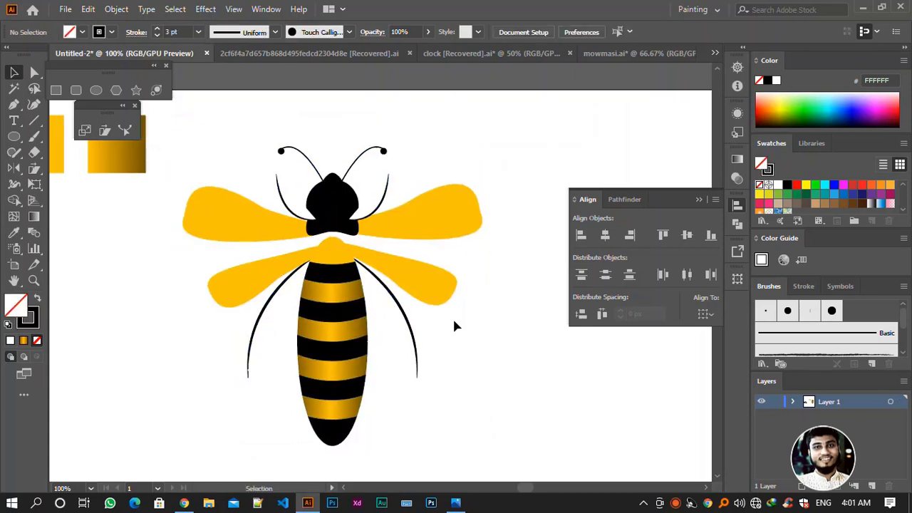
Draw a small circle on the head and fill it near-white FCFCFC
drag(319, 173, 333, 186)
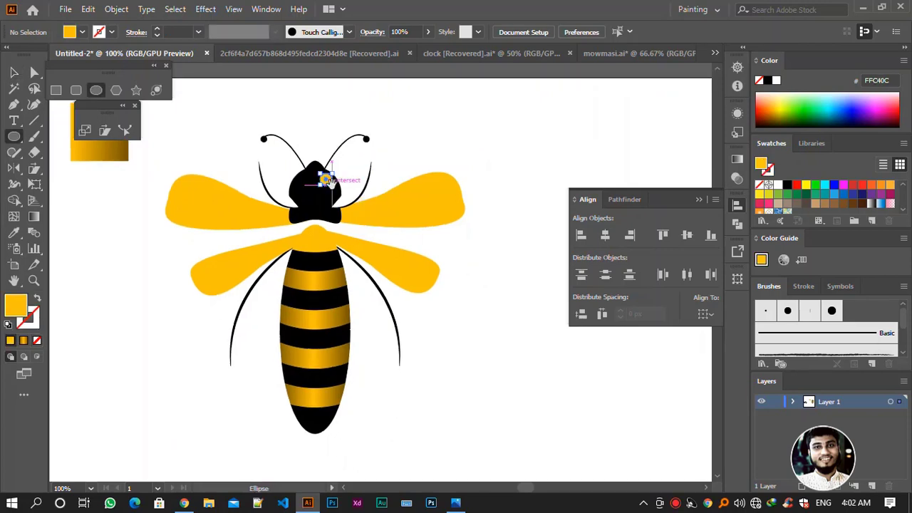
key(ctrl+equal)
key(ctrl+equal)
key(ctrl+equal)
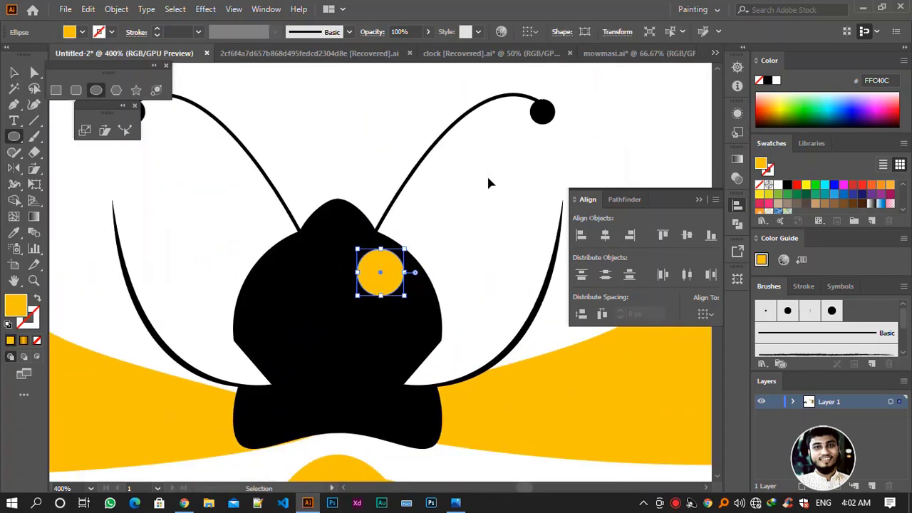
double_click(22, 313)
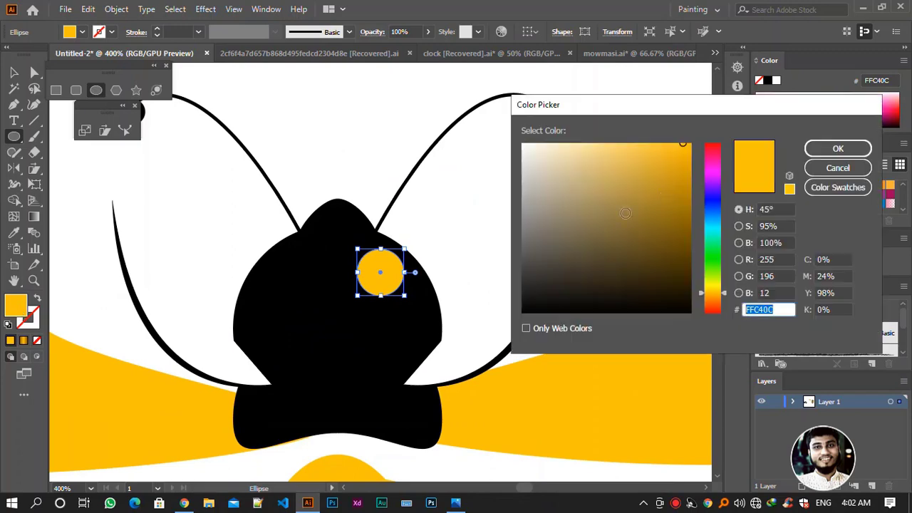
mouse_move(608, 204)
mouse_down()
mouse_move(686, 312)
mouse_move(522, 144)
mouse_up()
click(838, 148)
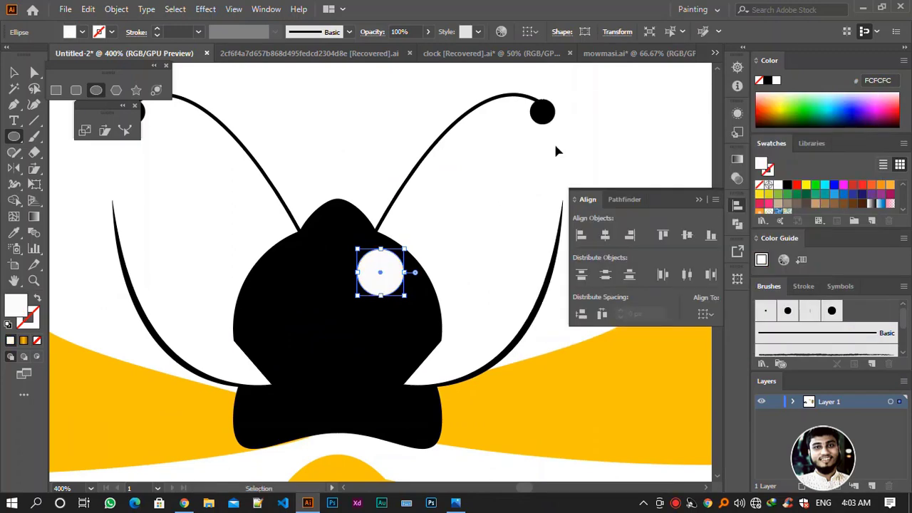
key(ctrl+shift+a)
Shrink the white circle to about 44 px and nudge it up and right
ctrl+click(380, 276)
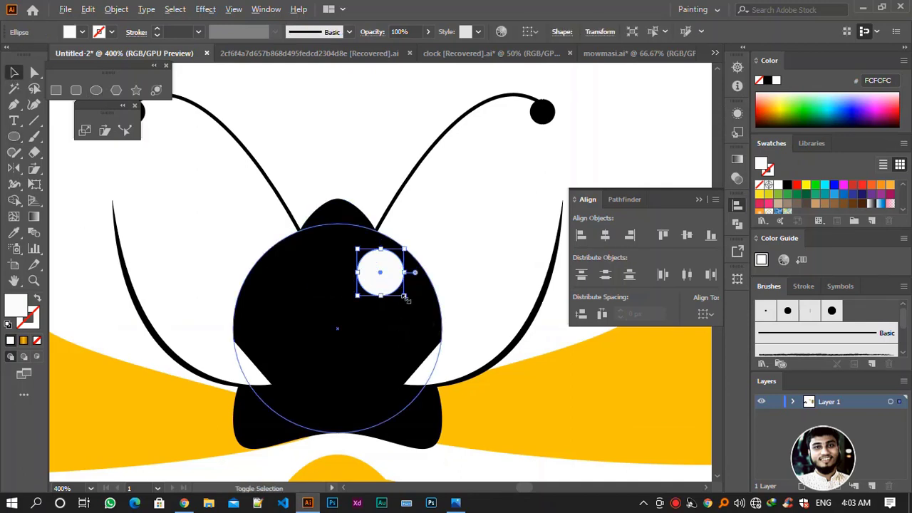
drag(405, 295, 404, 295)
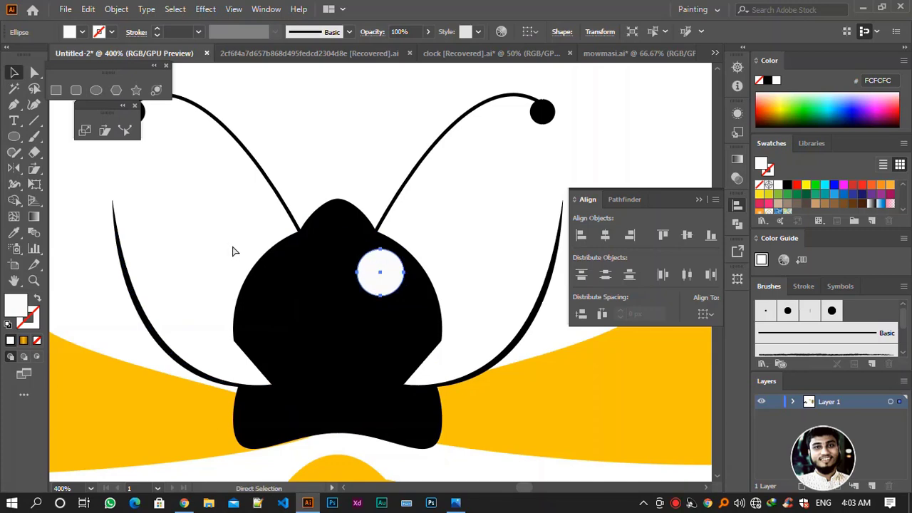
key(v)
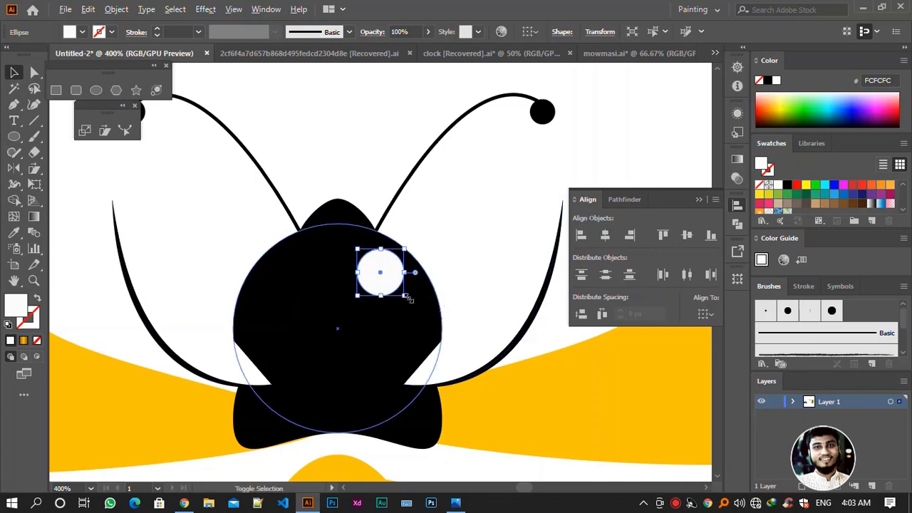
drag(406, 297, 396, 288)
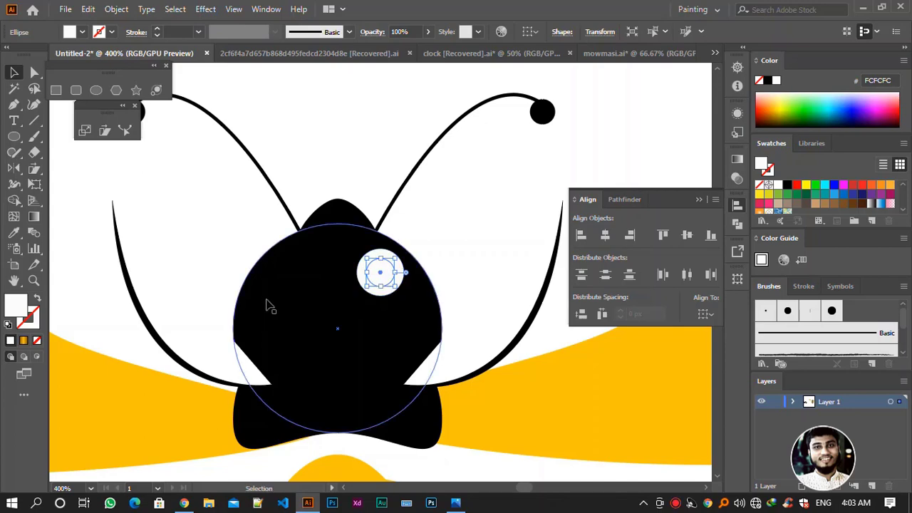
key(Up)
key(Up)
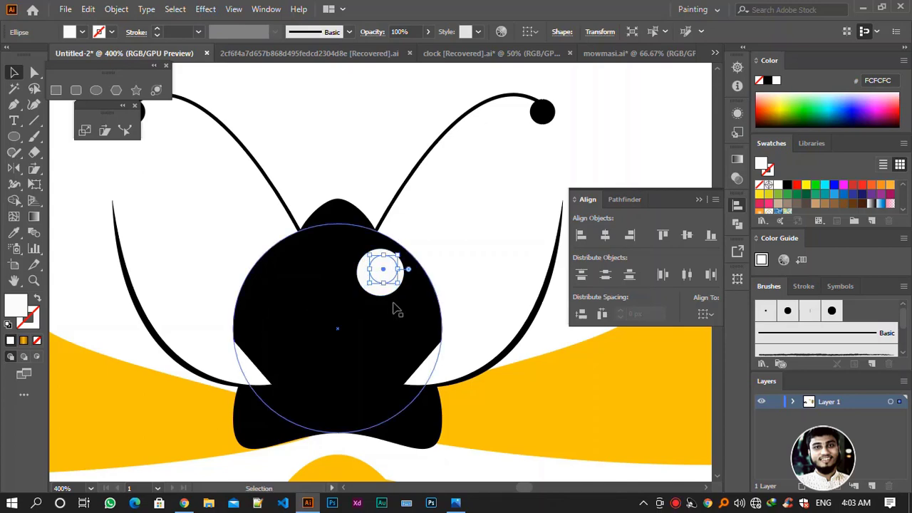
key(Right)
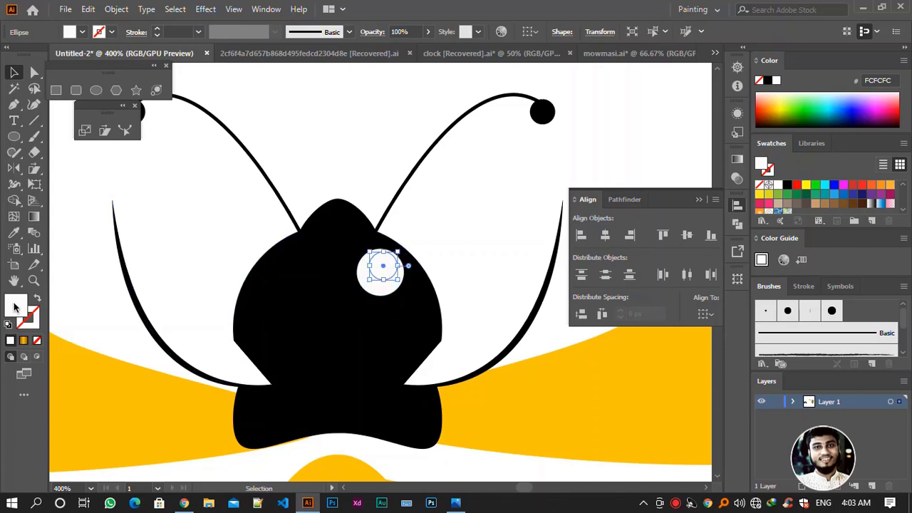
Fill the pupil circle with black (000000)
double_click(16, 305)
text(00)
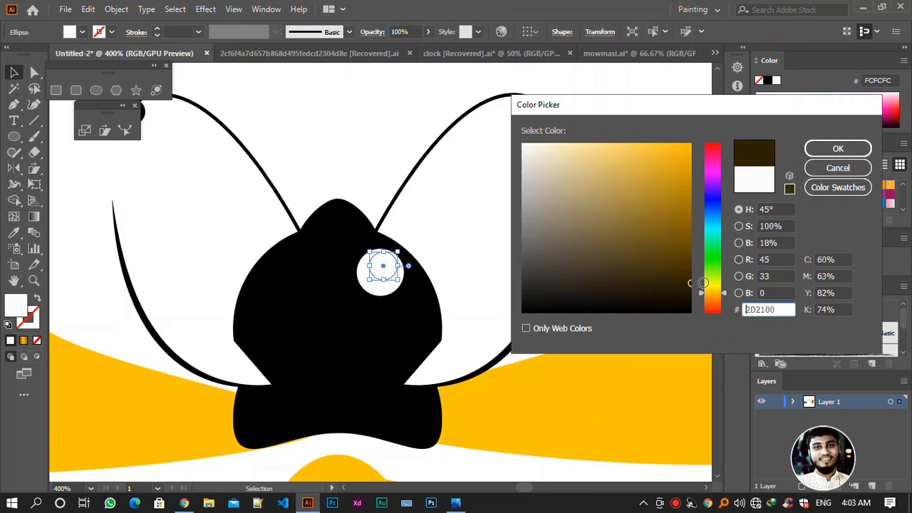
text(0000)
click(847, 148)
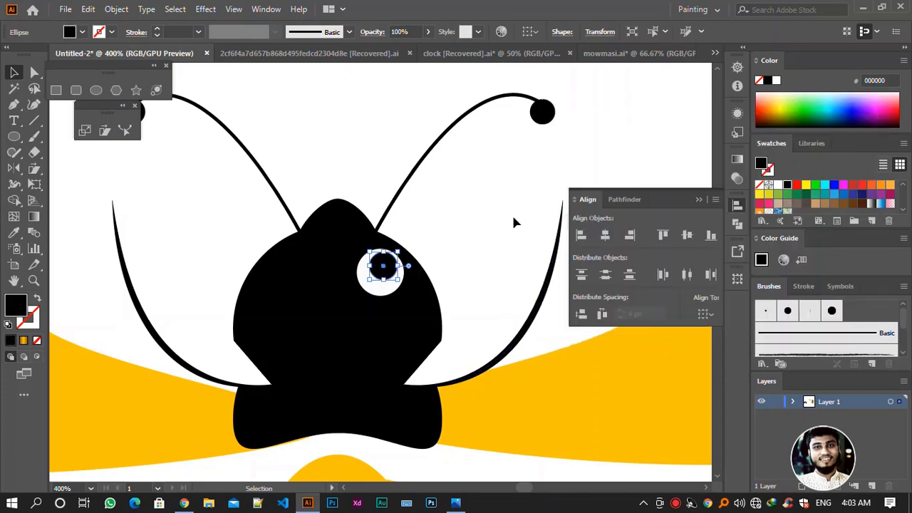
key(a)
click(504, 211)
Isolate the pupil circle and try shrinking it to about 7 px, undoing the resize
click(413, 285)
shift+click(399, 279)
drag(397, 281, 391, 278)
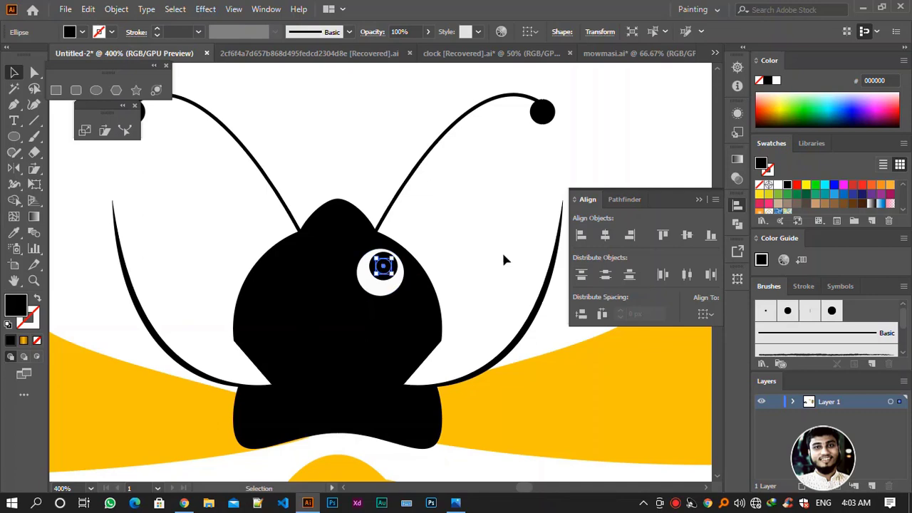
key(ctrl+z)
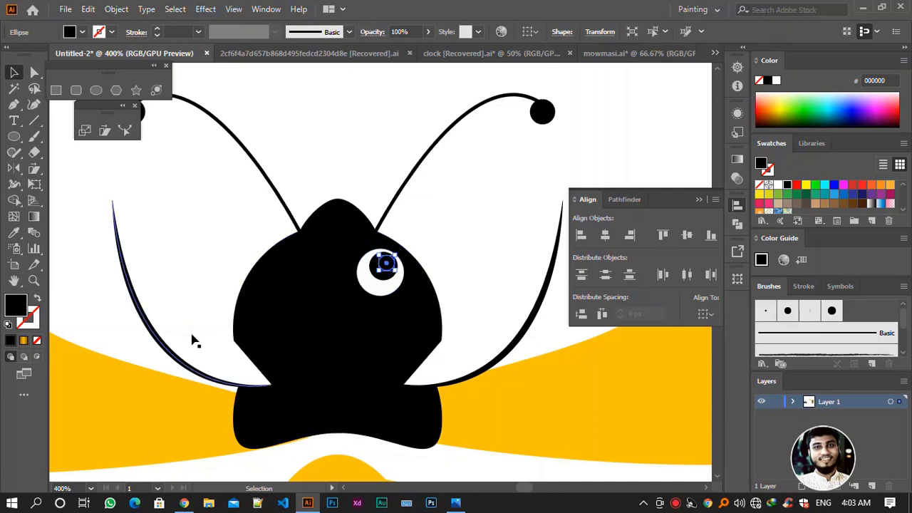
Fill the small highlight circle with white (FFFFFF) and select the black head group
double_click(17, 312)
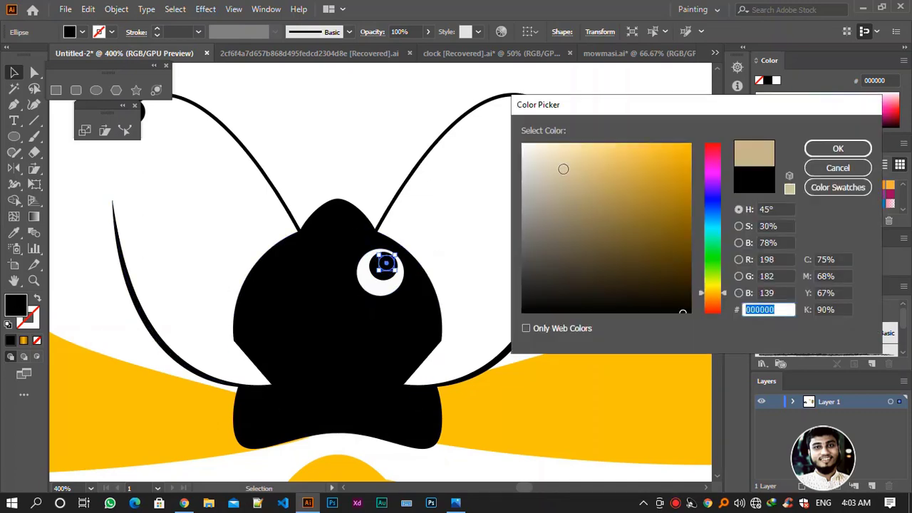
drag(564, 169, 519, 127)
click(835, 149)
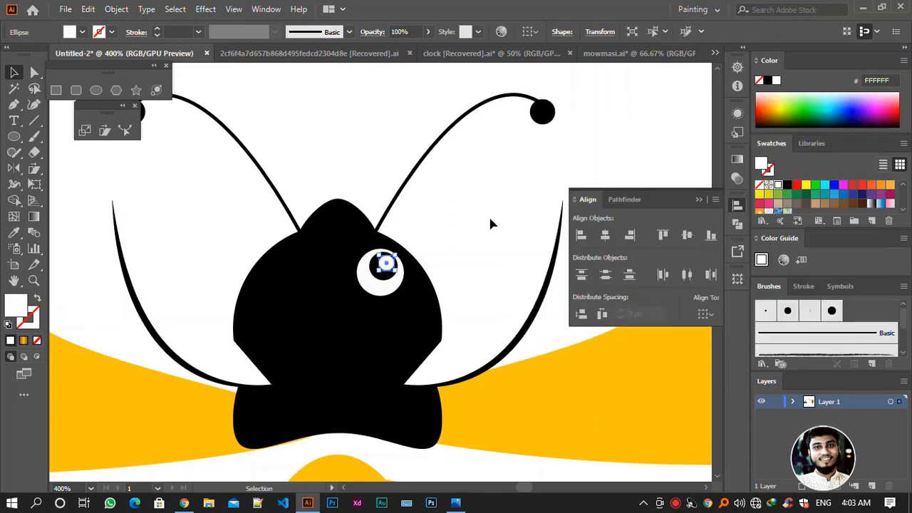
click(490, 216)
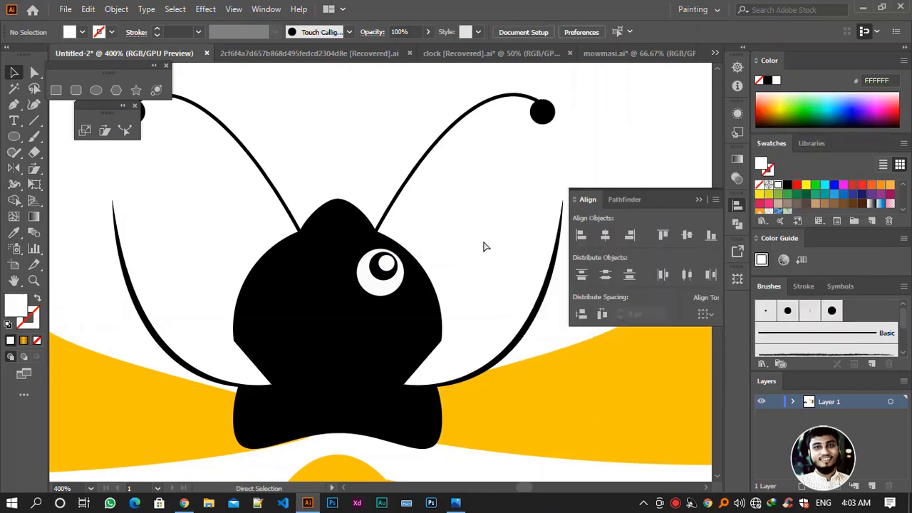
scroll(483, 247, down, 4)
scroll(483, 247, up, 4)
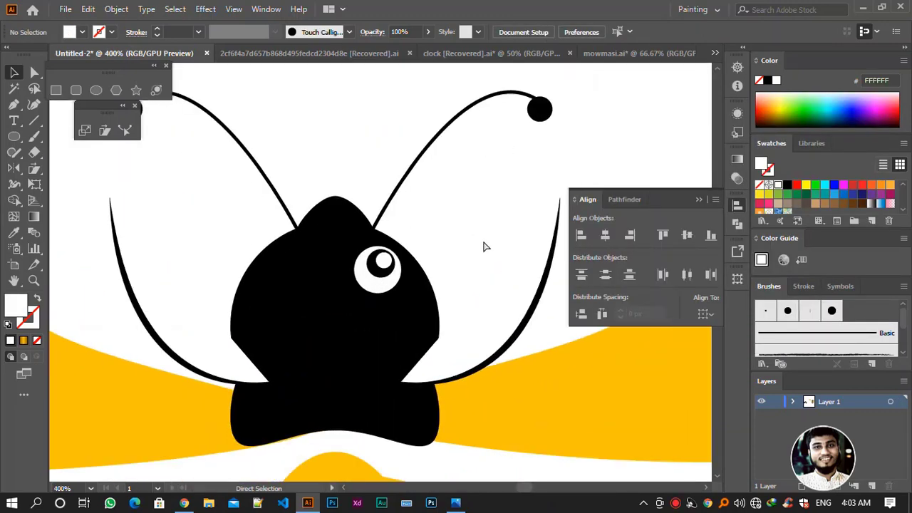
click(379, 293)
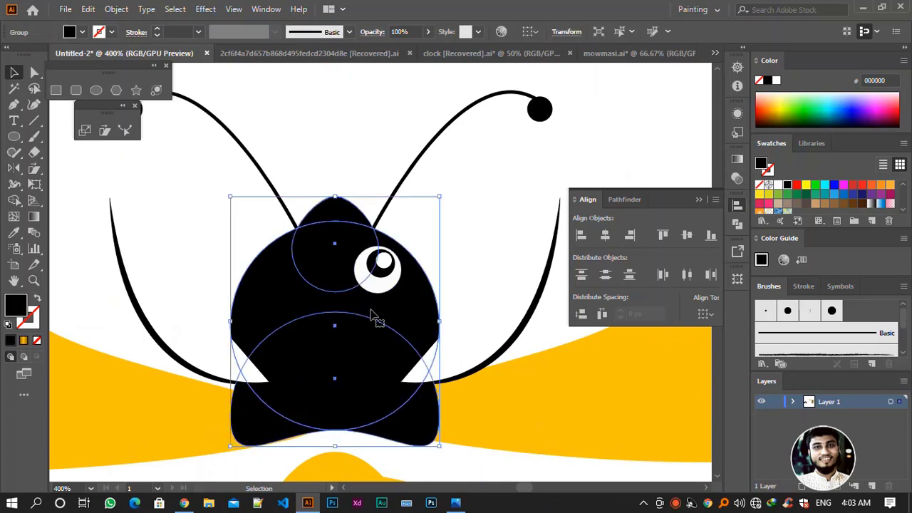
Combine the white eye, pupil and highlight into one eye object
click(499, 205)
click(423, 302)
key(ctrl+shift+a)
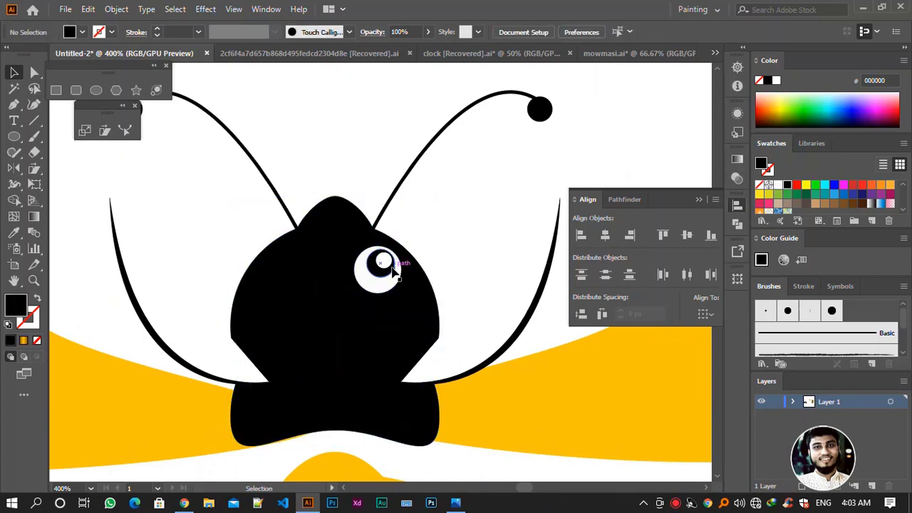
click(384, 349)
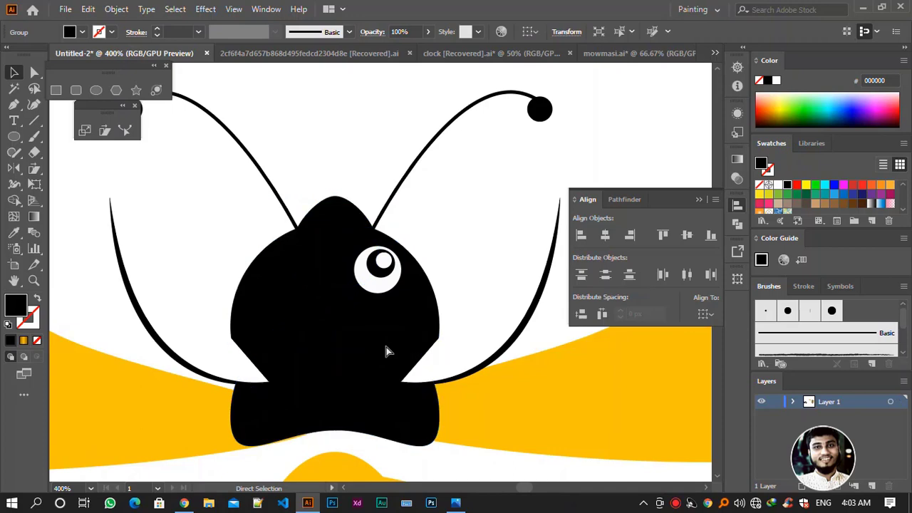
key(ctrl+shift+a)
click(357, 279)
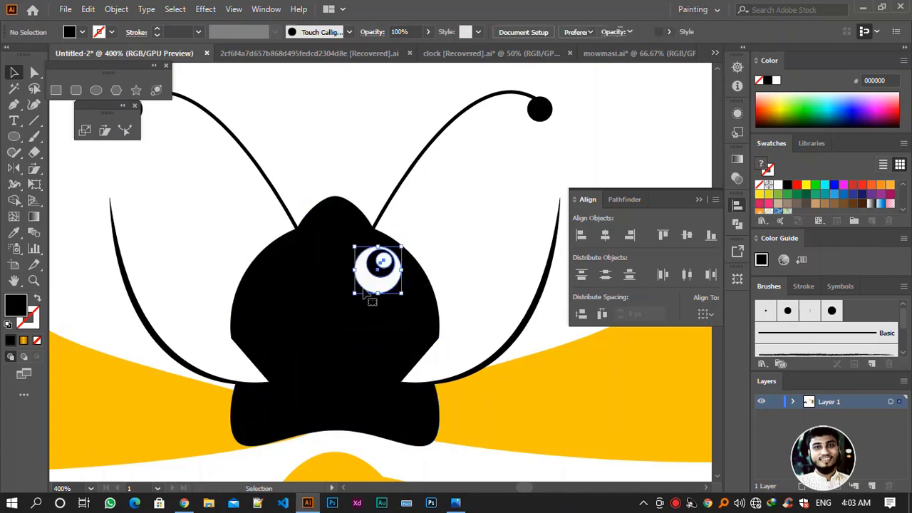
right_click(377, 285)
click(420, 99)
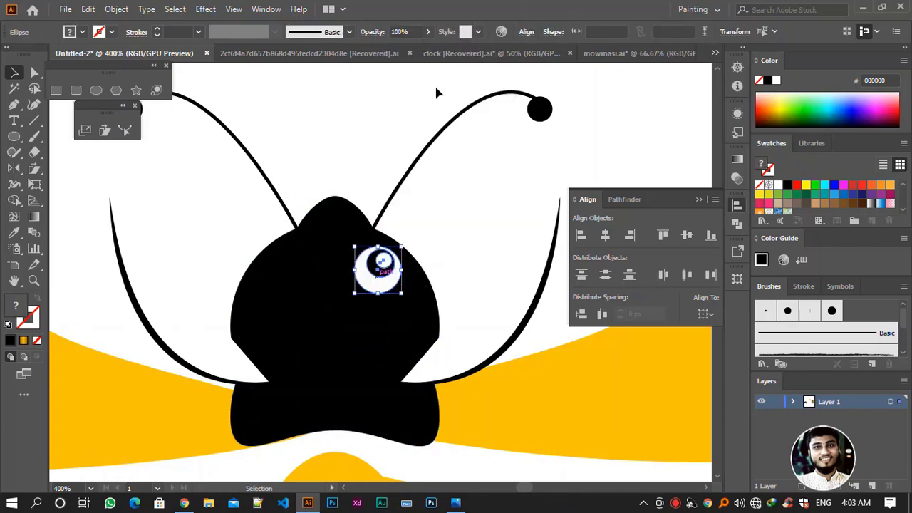
click(378, 277)
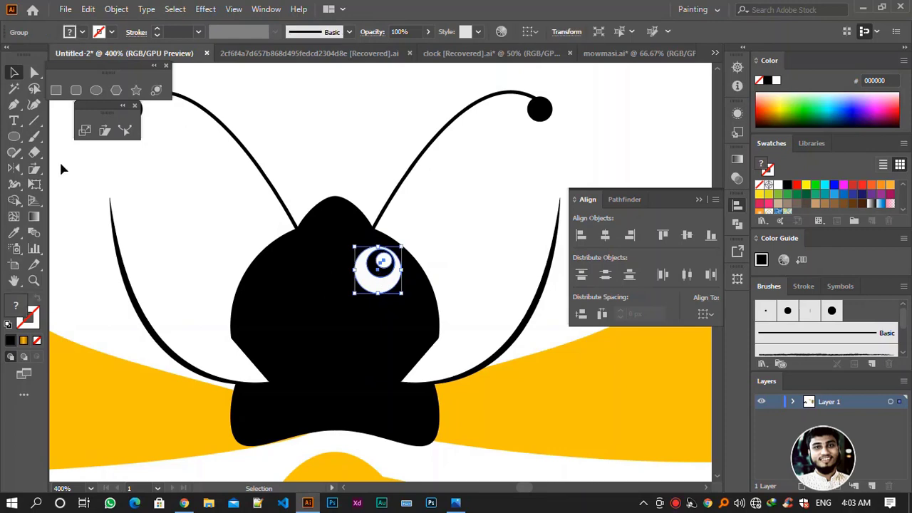
Reflect a copy of the eye vertically across the head's top anchor
click(12, 170)
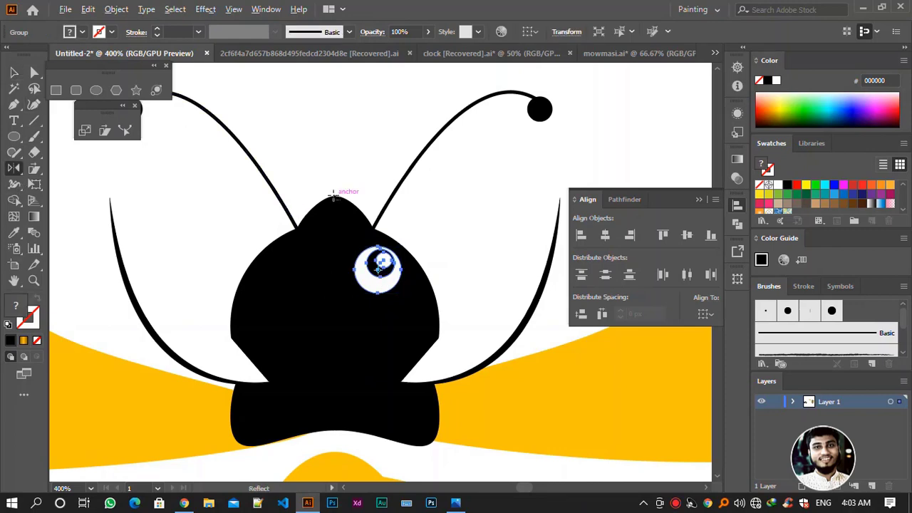
alt+click(333, 194)
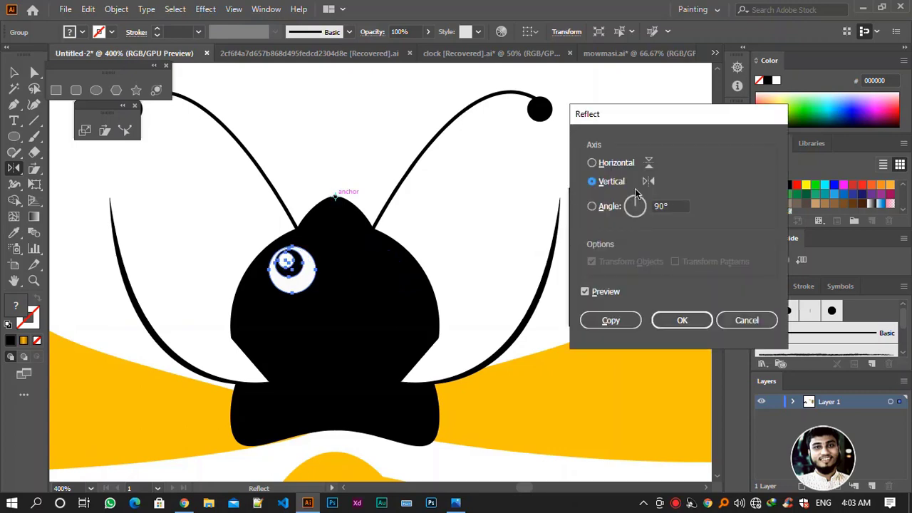
click(592, 164)
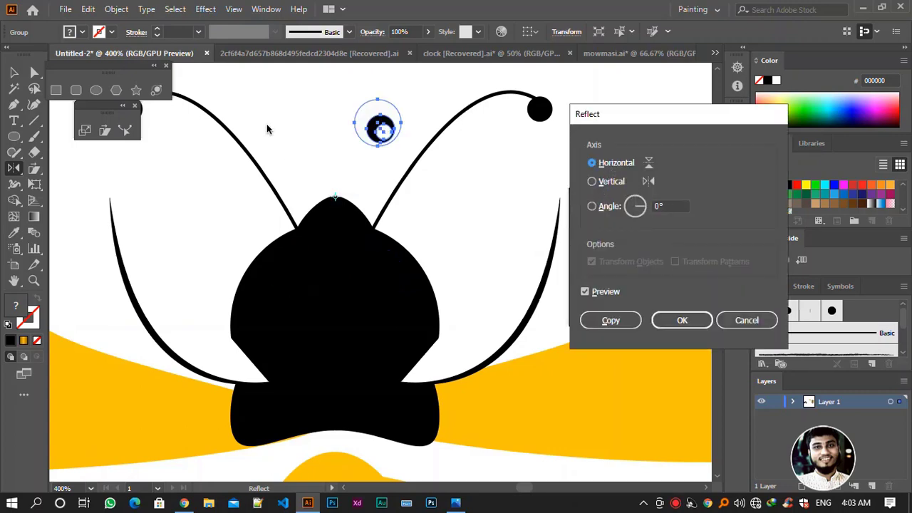
click(611, 182)
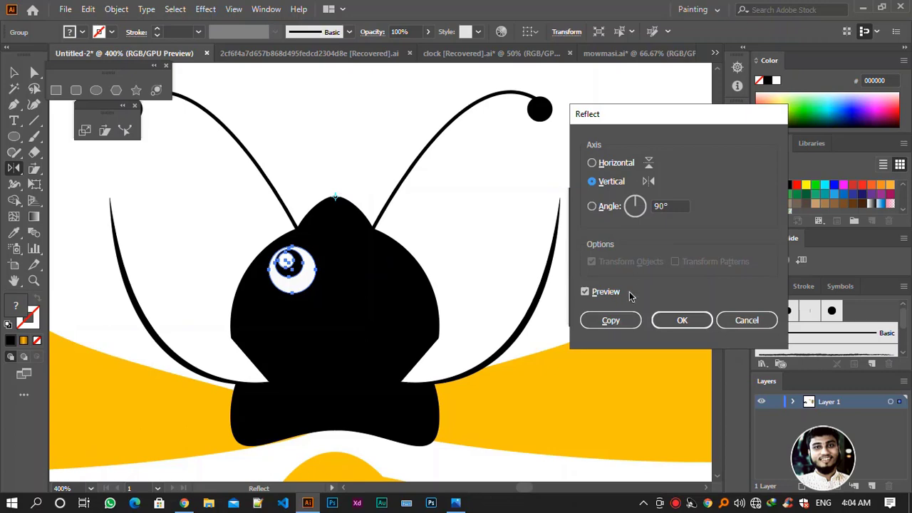
click(611, 320)
click(13, 72)
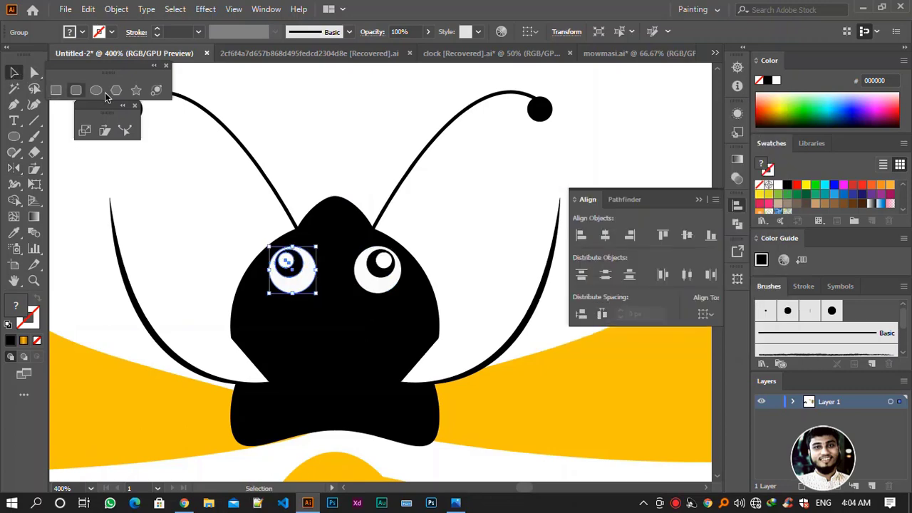
click(349, 102)
key(ctrl+minus)
key(ctrl+minus)
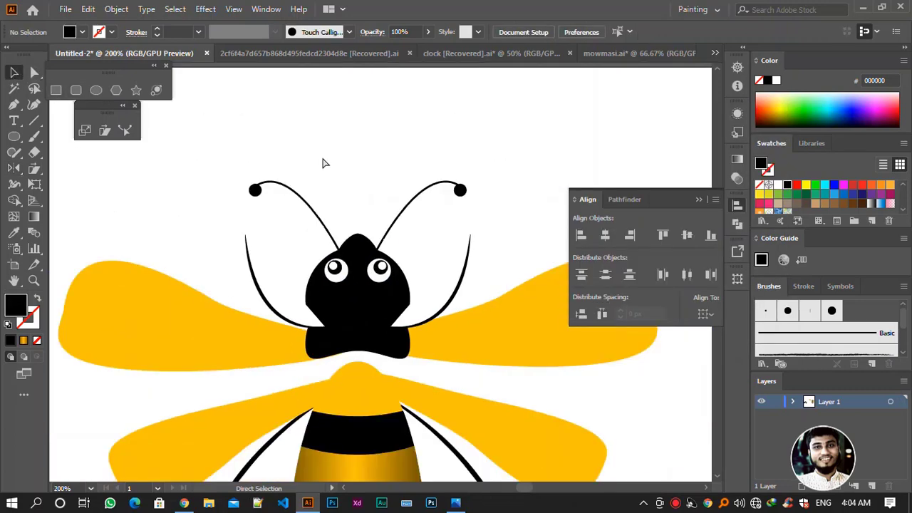
key(ctrl+minus)
key(ctrl+minus)
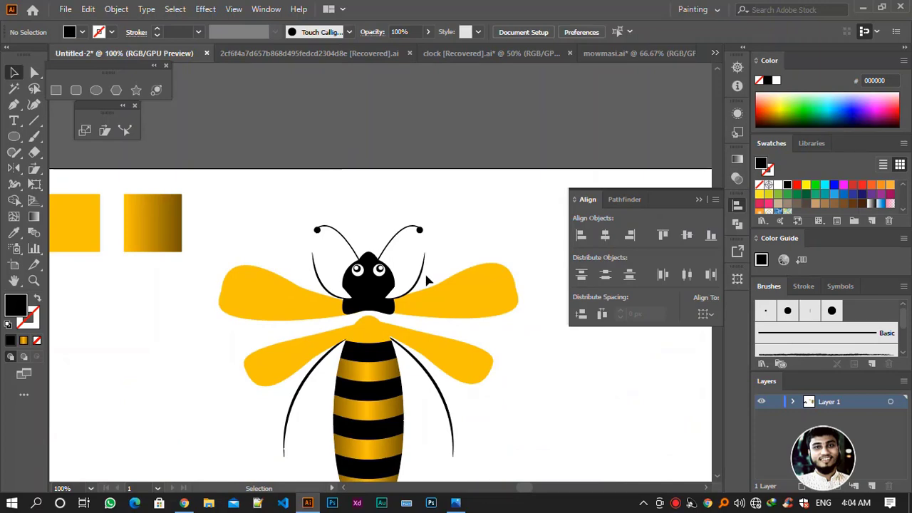
scroll(456, 299, down, 2)
scroll(484, 322, down, 2)
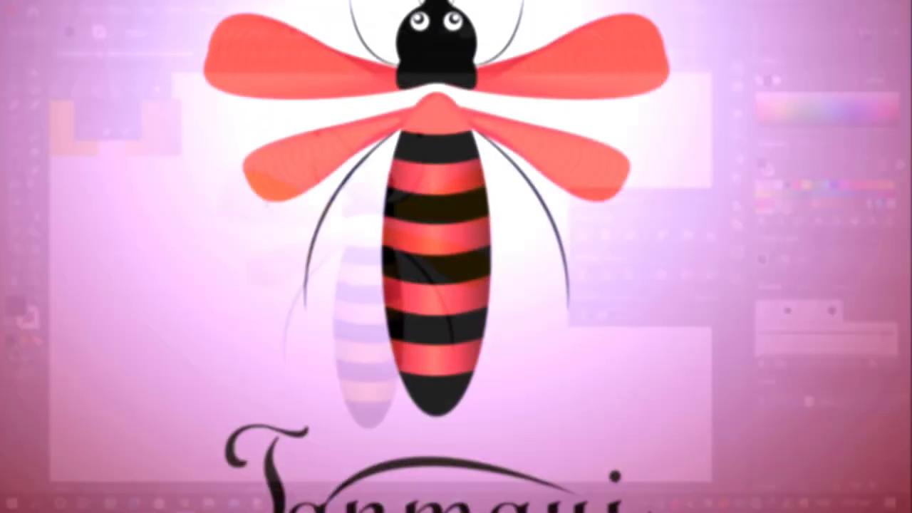